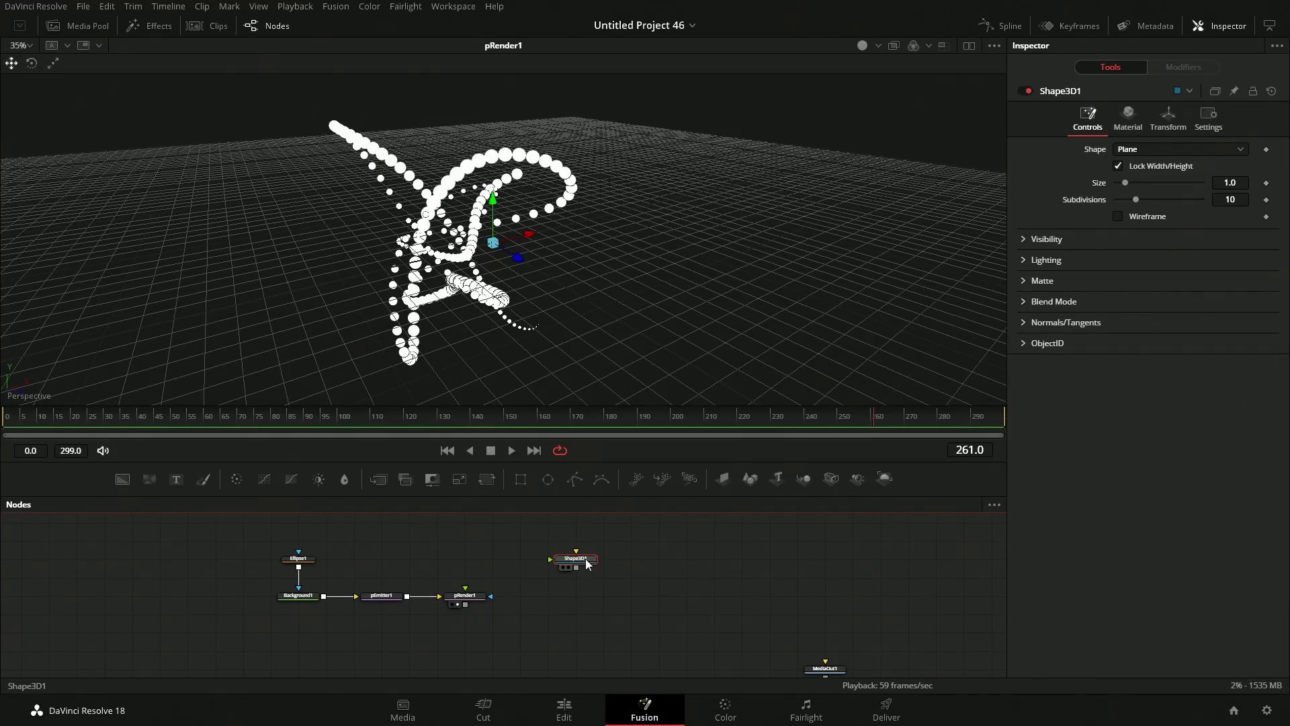
Change the Shape3D1 node's shape from a plane to a Sphere, show it in the viewer, and reposition the node in the graph
left_click(1117, 155)
left_click(1150, 194)
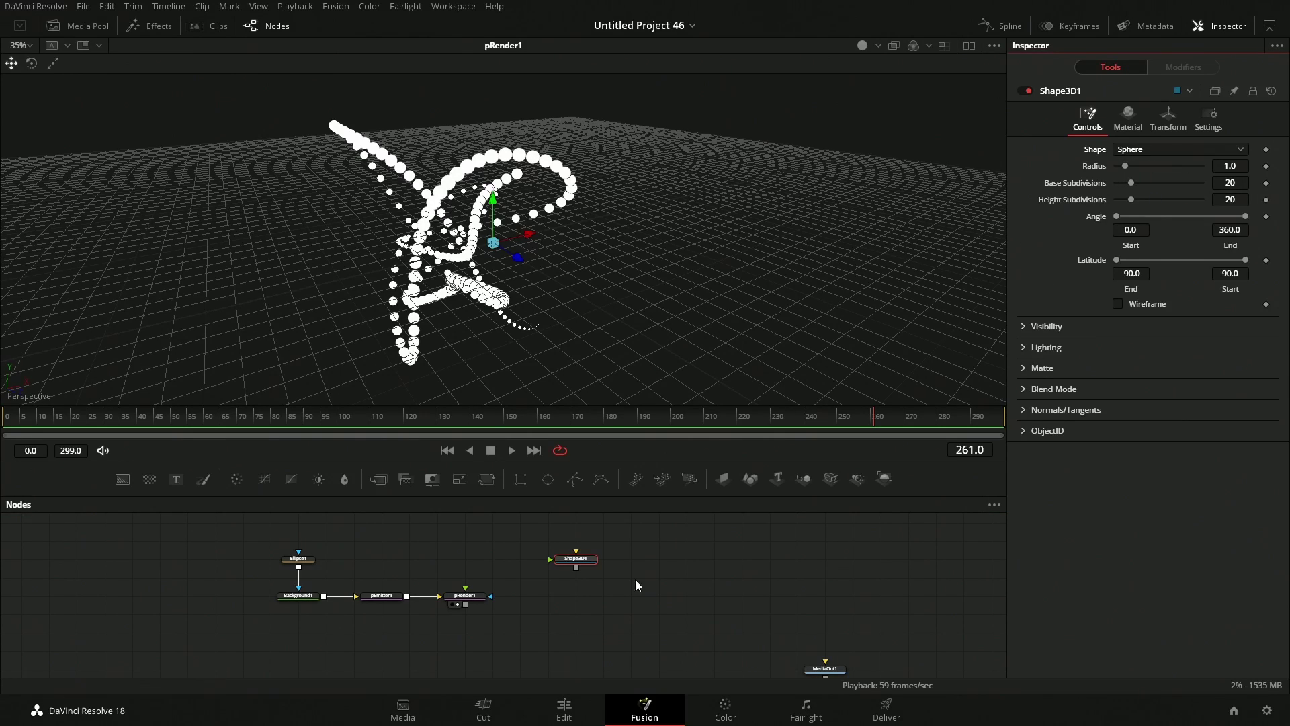
key("1")
left_click_drag(586, 566, 615, 584)
left_click(674, 603)
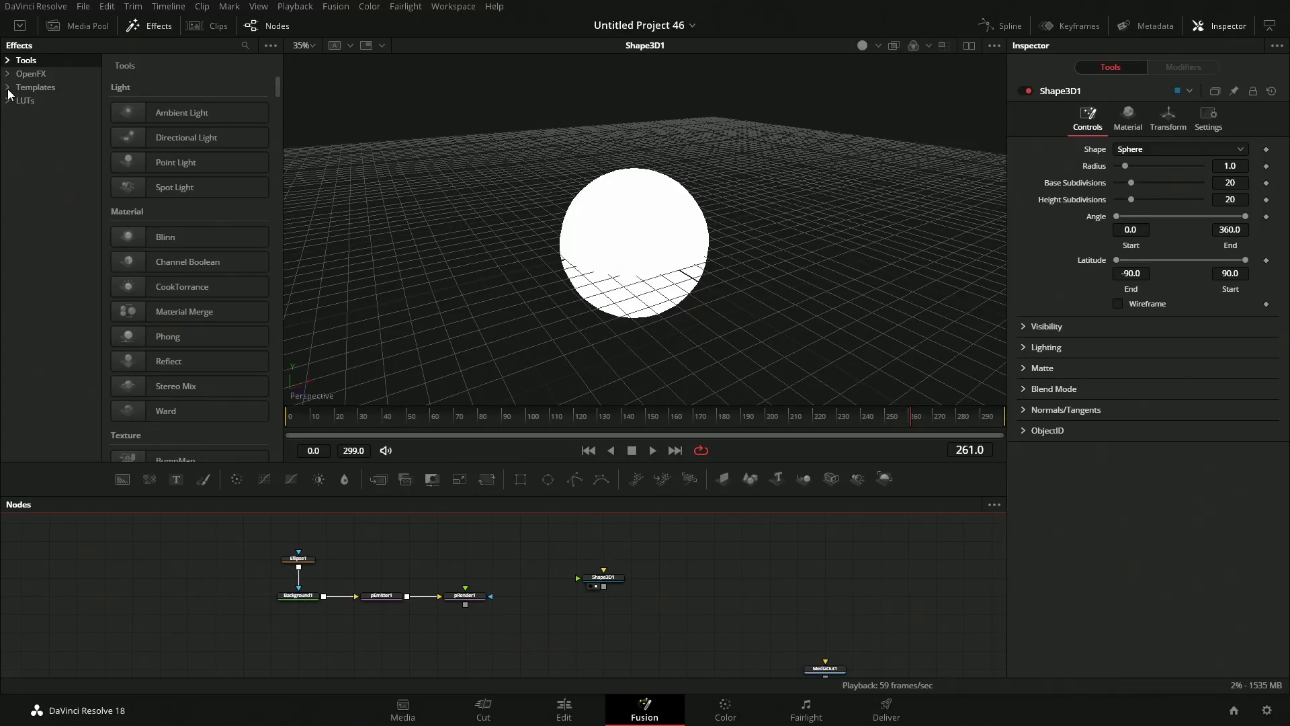
Open the Templates category of the effects library
left_click(8, 87)
left_click(25, 114)
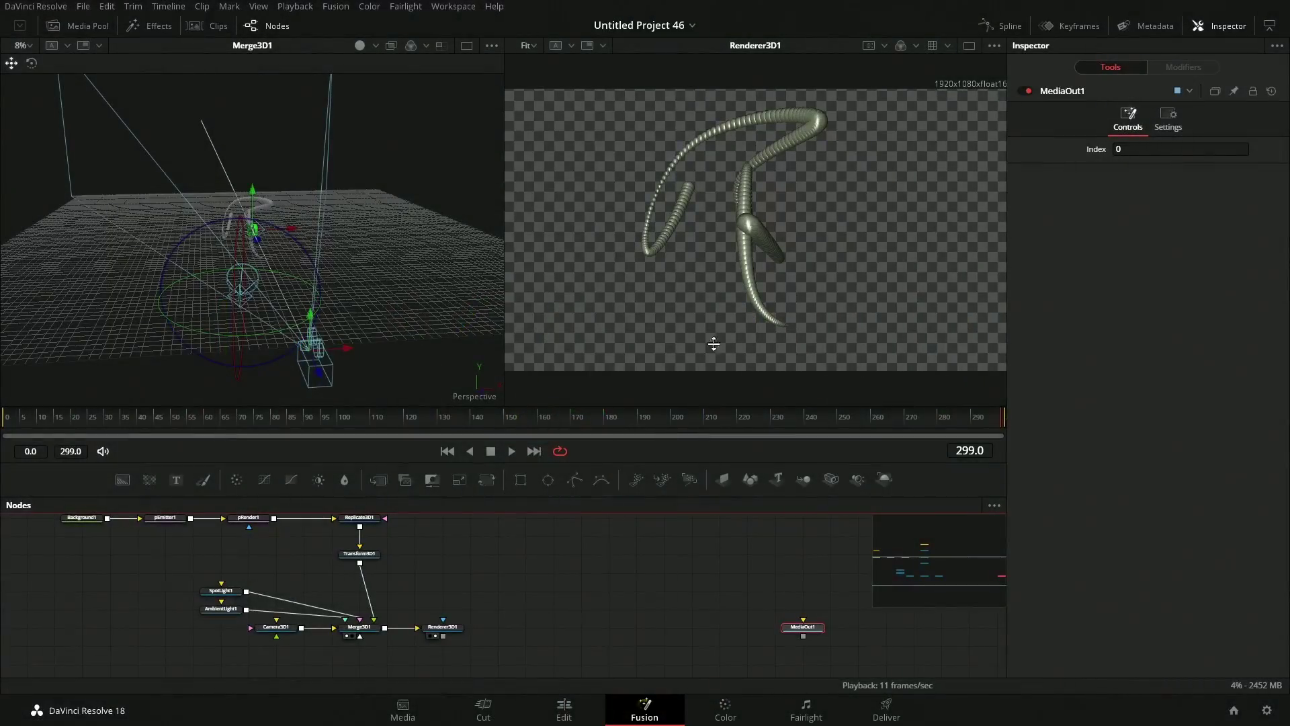
Move the Shape3D1, Replicate3D1 and Transform3D1 nodes together slightly away from the particle nodes
left_click_drag(518, 607, 590, 628)
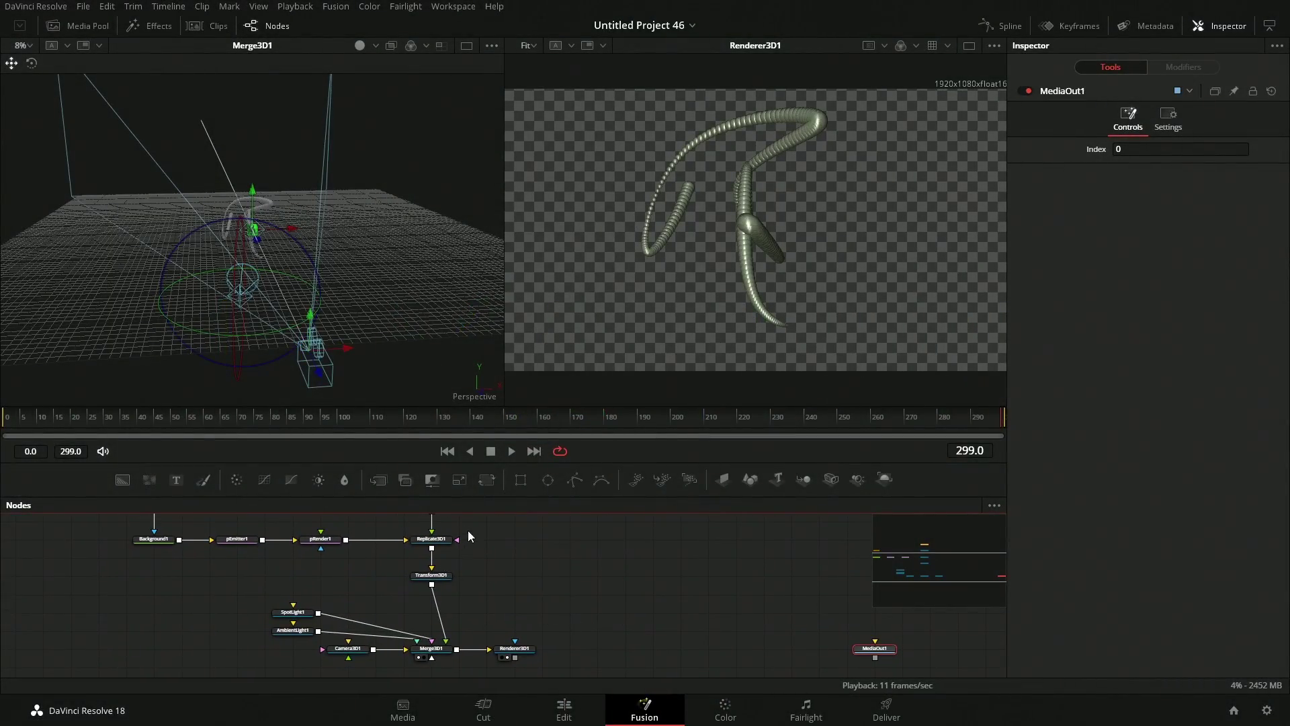
scroll(303, 558, "up", 2)
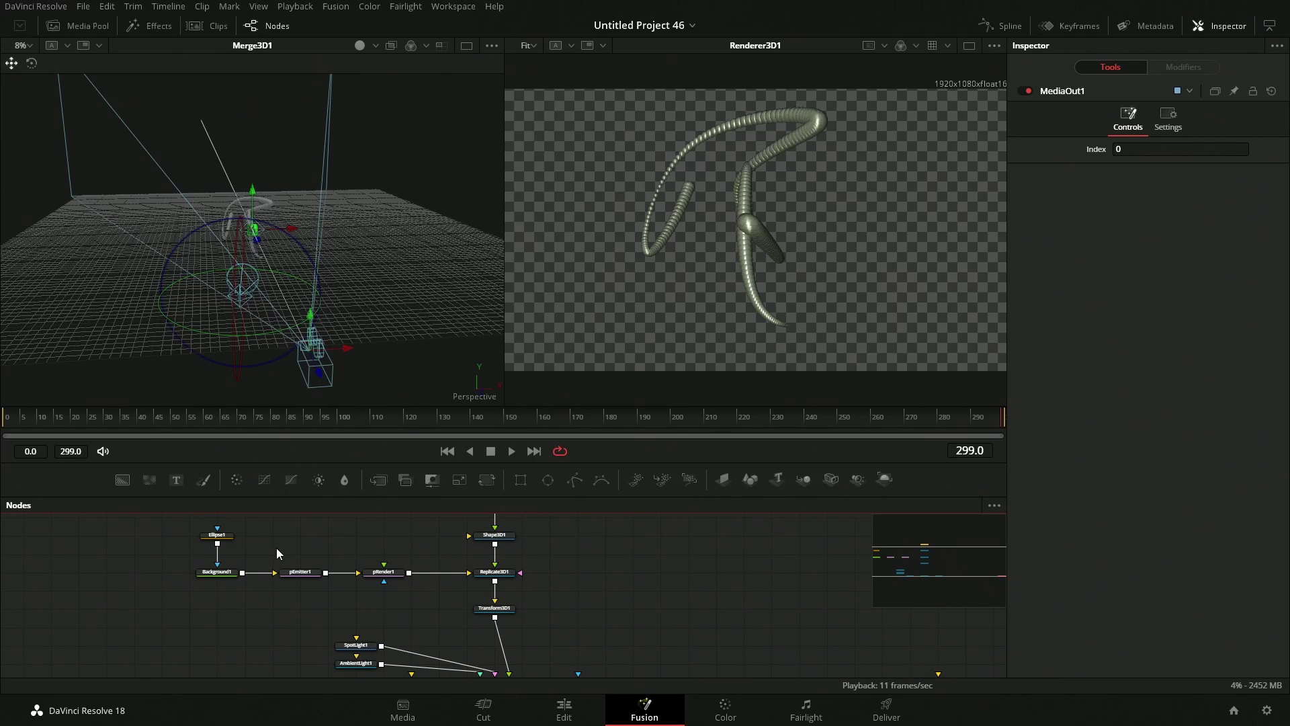
left_click_drag(283, 554, 423, 608)
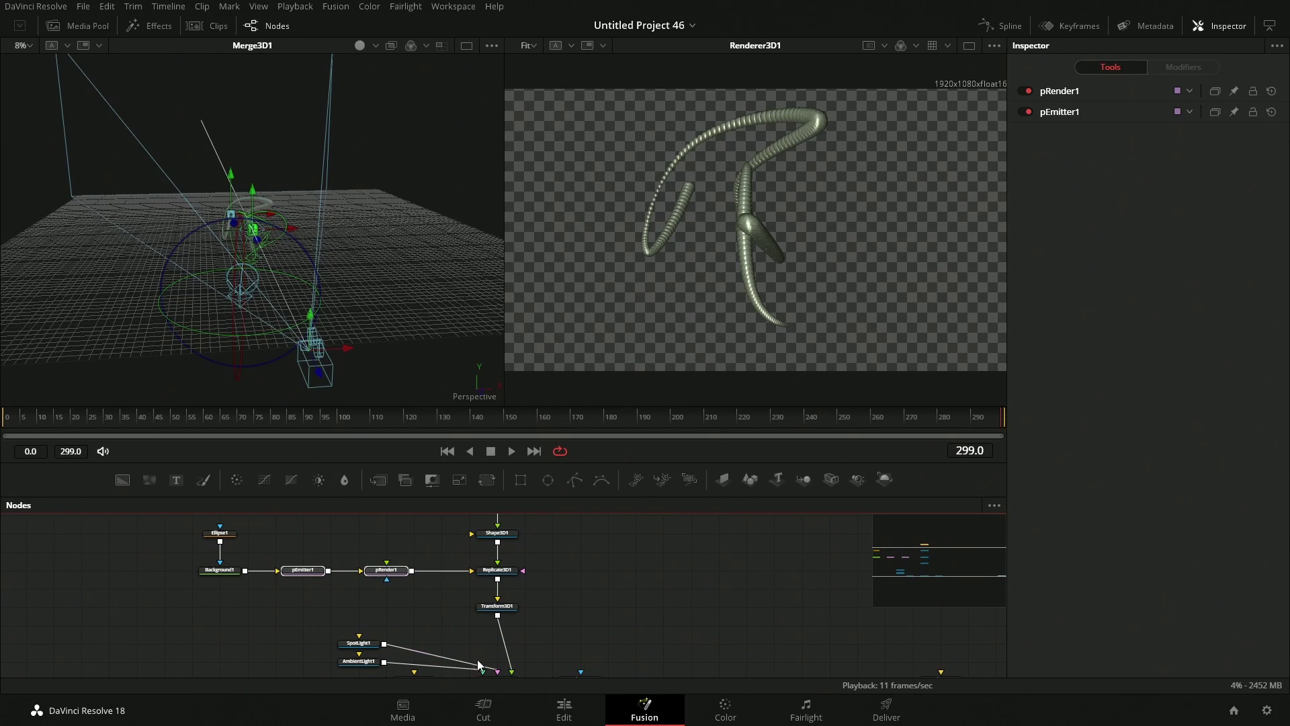
left_click_drag(531, 635, 564, 631)
left_click_drag(561, 520, 504, 618)
left_click_drag(529, 566, 557, 584)
left_click_drag(711, 652, 625, 594)
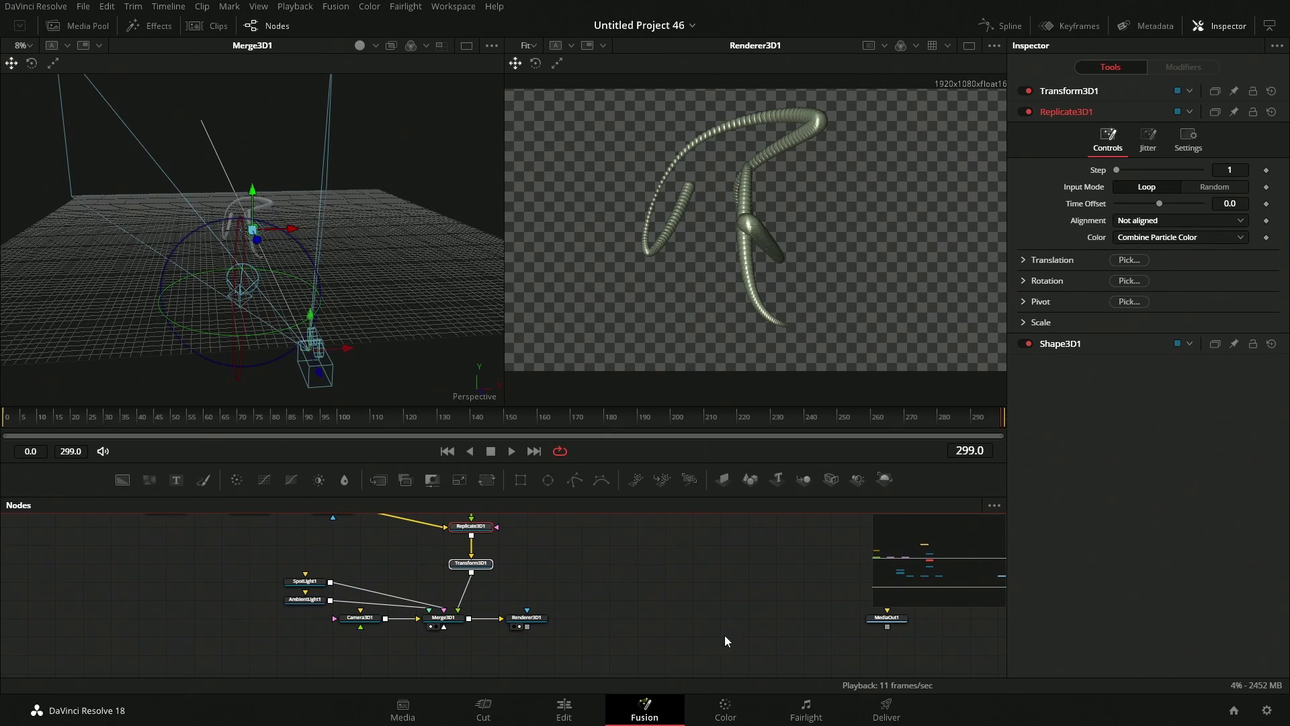
left_click(710, 615)
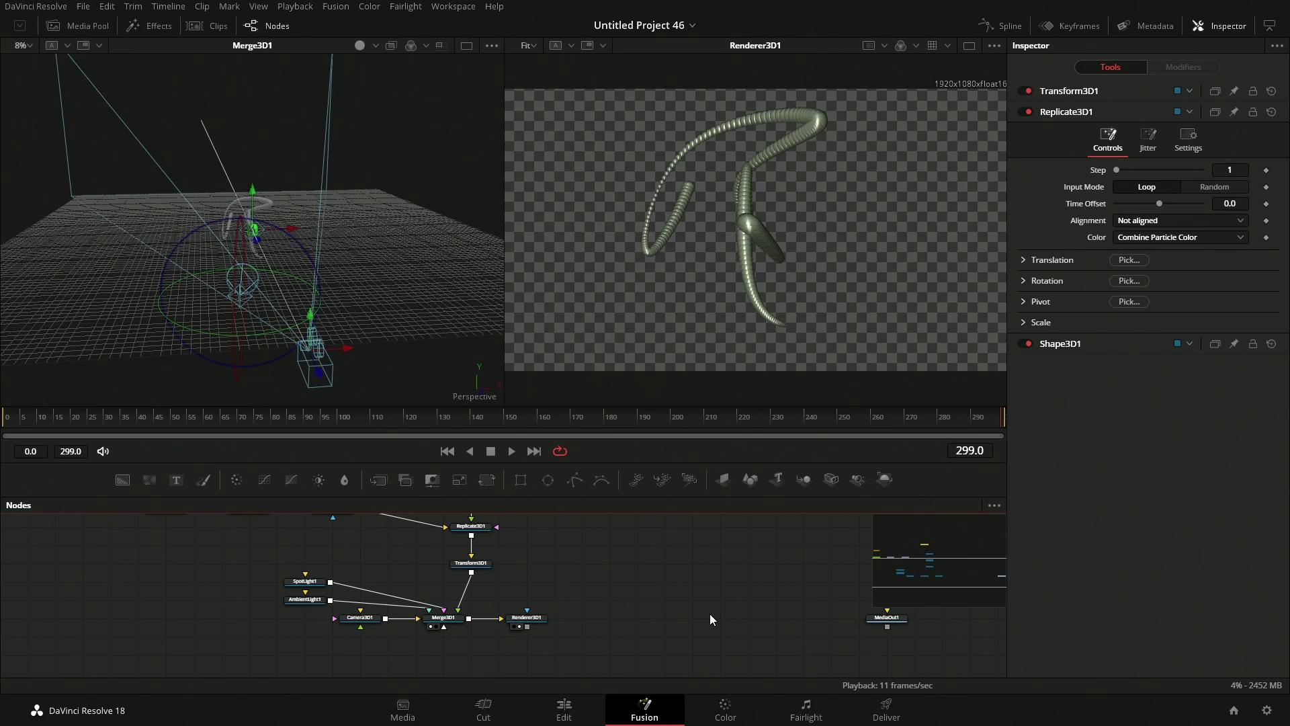
Add the plain Glow effect, not Glow (Glo), to the node graph and connect Renderer3D1's output to it
scroll(719, 599, "down", 1)
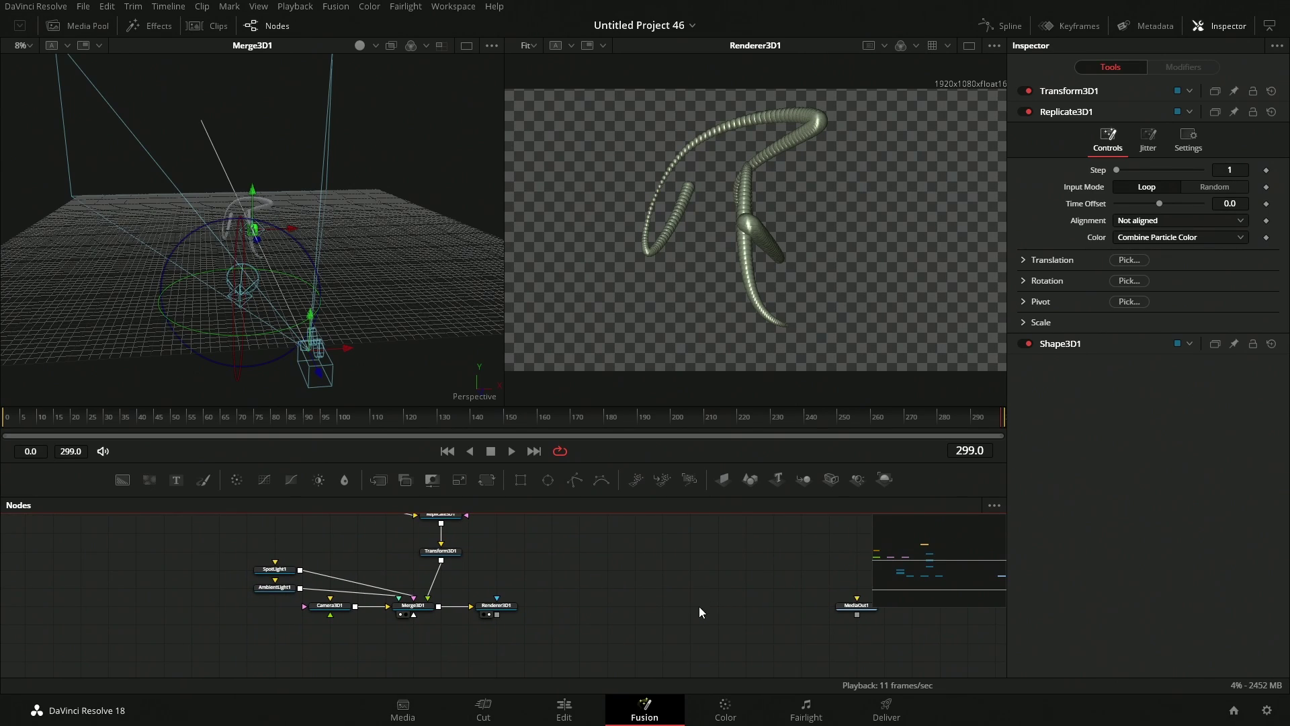
key("shift+space")
type("glow")
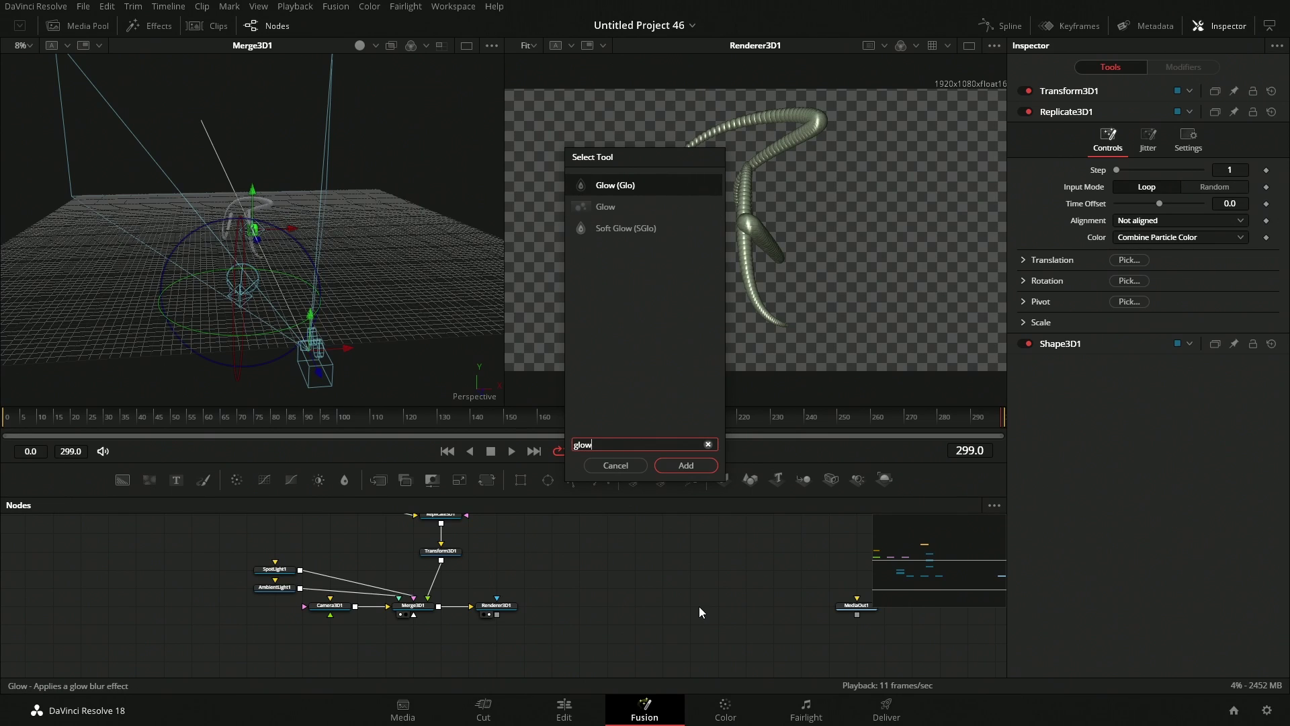
key("Down")
key("Down")
key("Up")
key("Up")
key("Down")
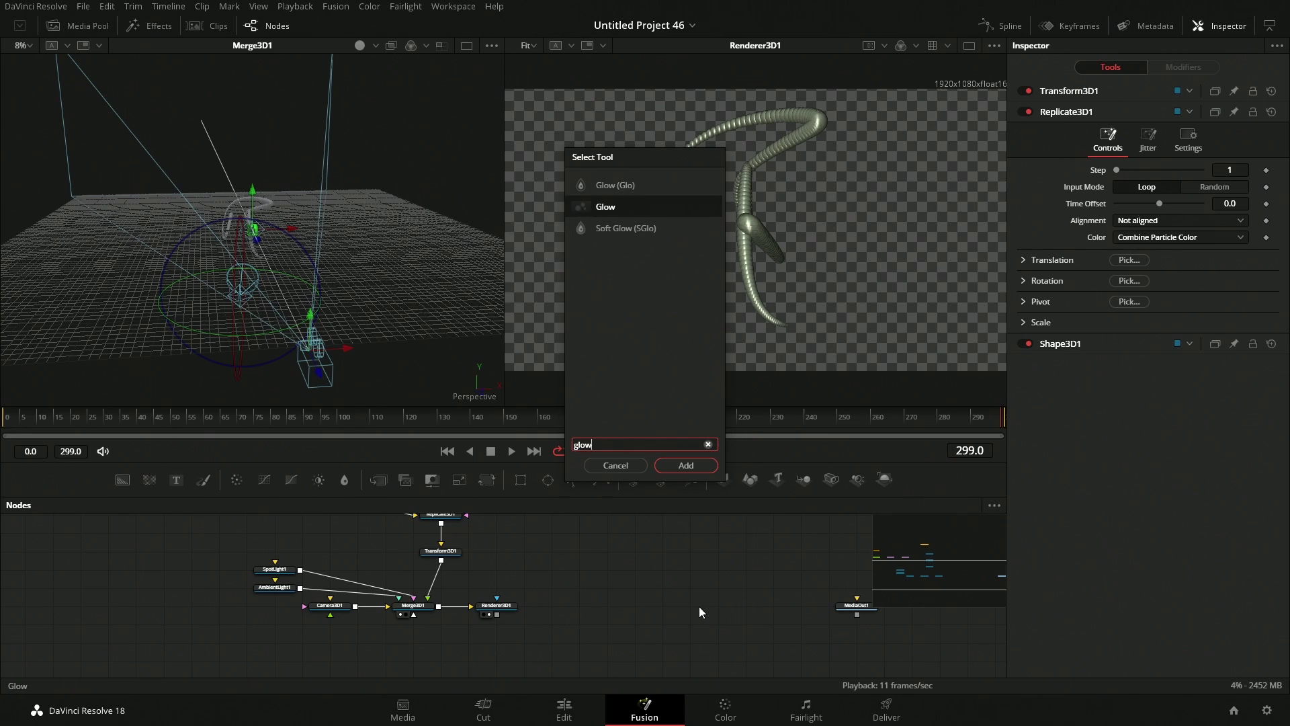
key("Return")
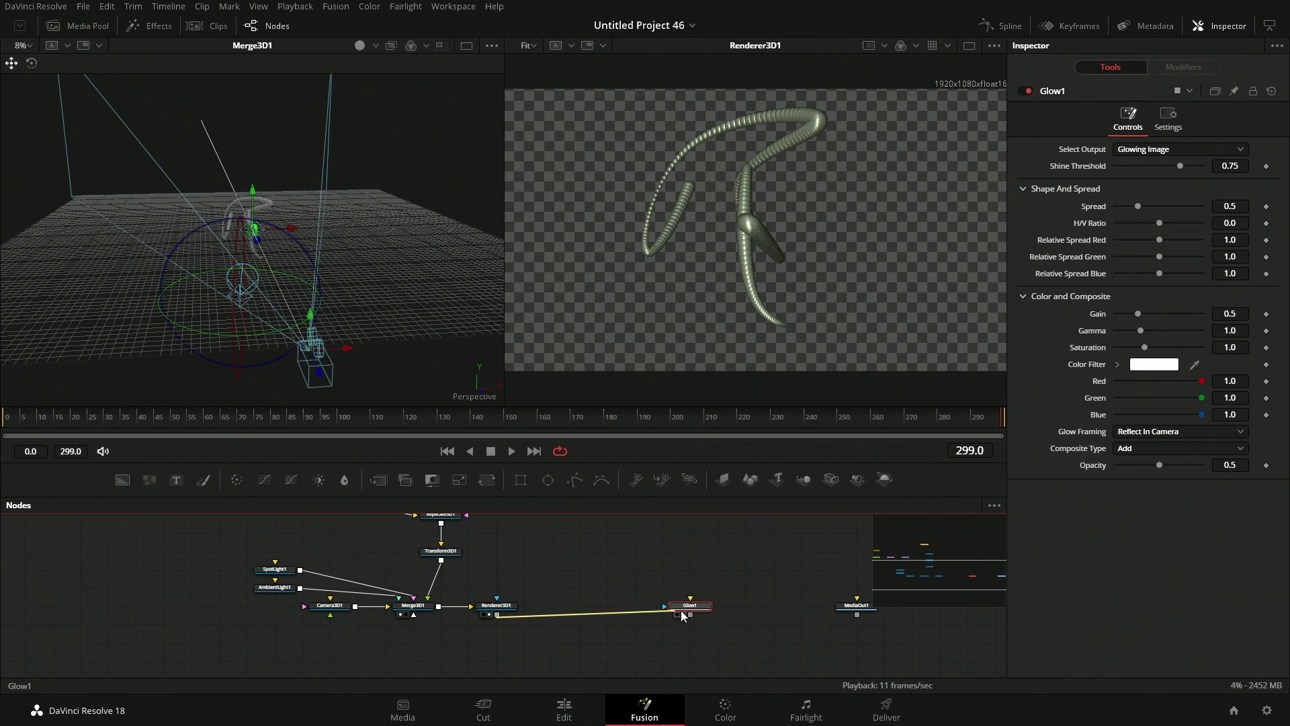
left_click_drag(683, 612, 696, 610)
Add a Background node, merge the Glow1 output over it, and show Merge1 in the second viewer
left_click_drag(122, 480, 560, 583)
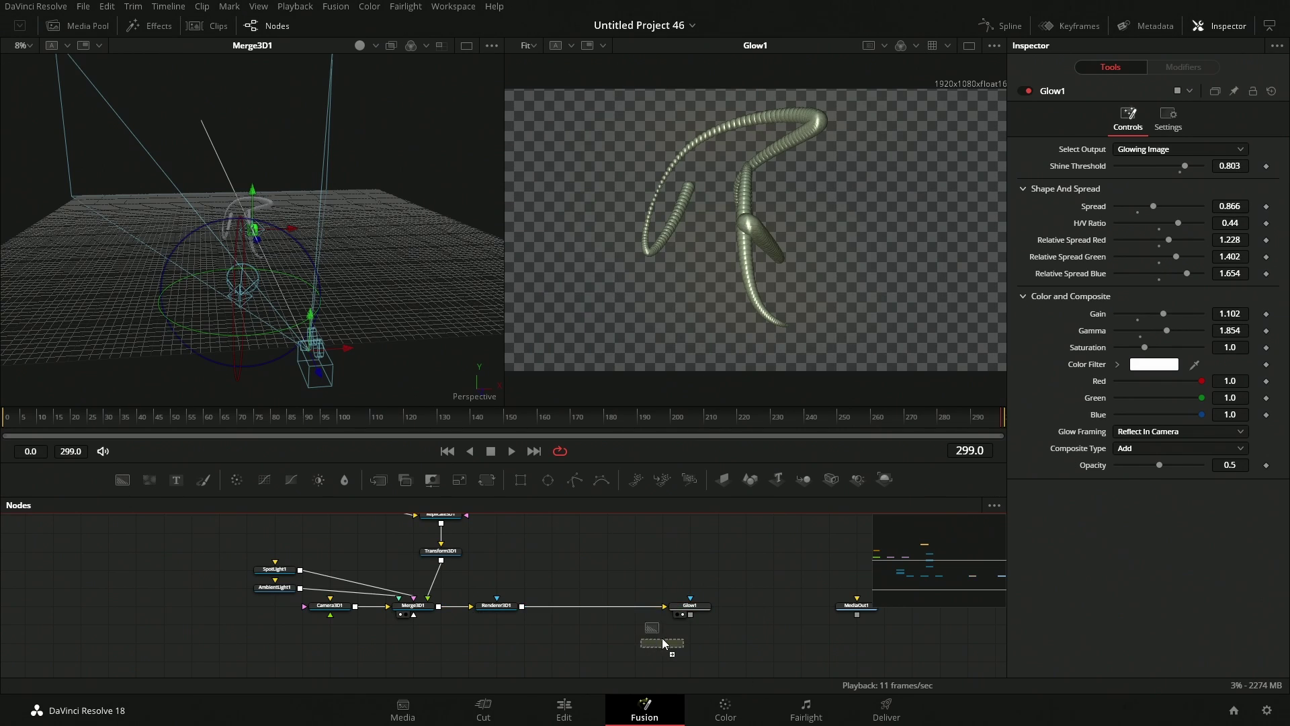
left_click_drag(662, 642, 733, 370)
left_click_drag(795, 522, 823, 408)
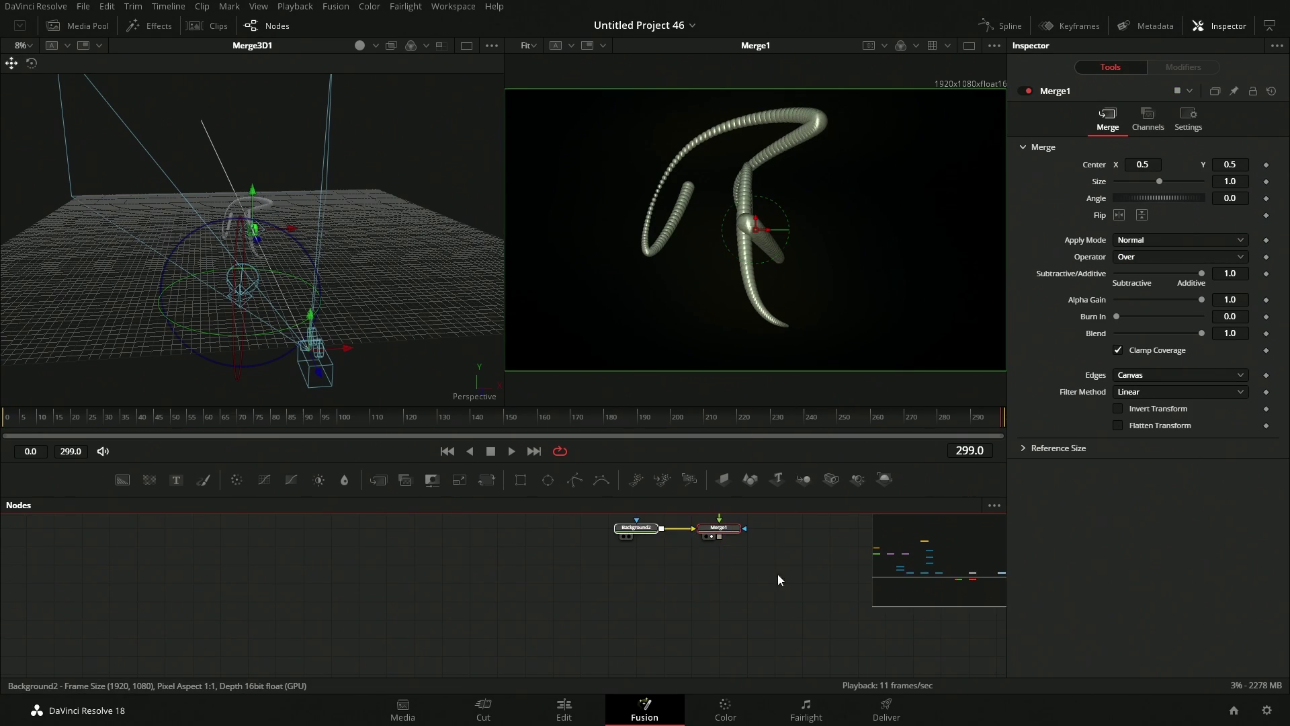
left_click_drag(697, 545, 643, 527)
left_click_drag(805, 575, 797, 627)
left_click(716, 580)
Try Glow1 with shine threshold 0.803, spread 0.866, gain 1.102, gamma 1.854 and relative green spread 0.157
left_click(716, 543)
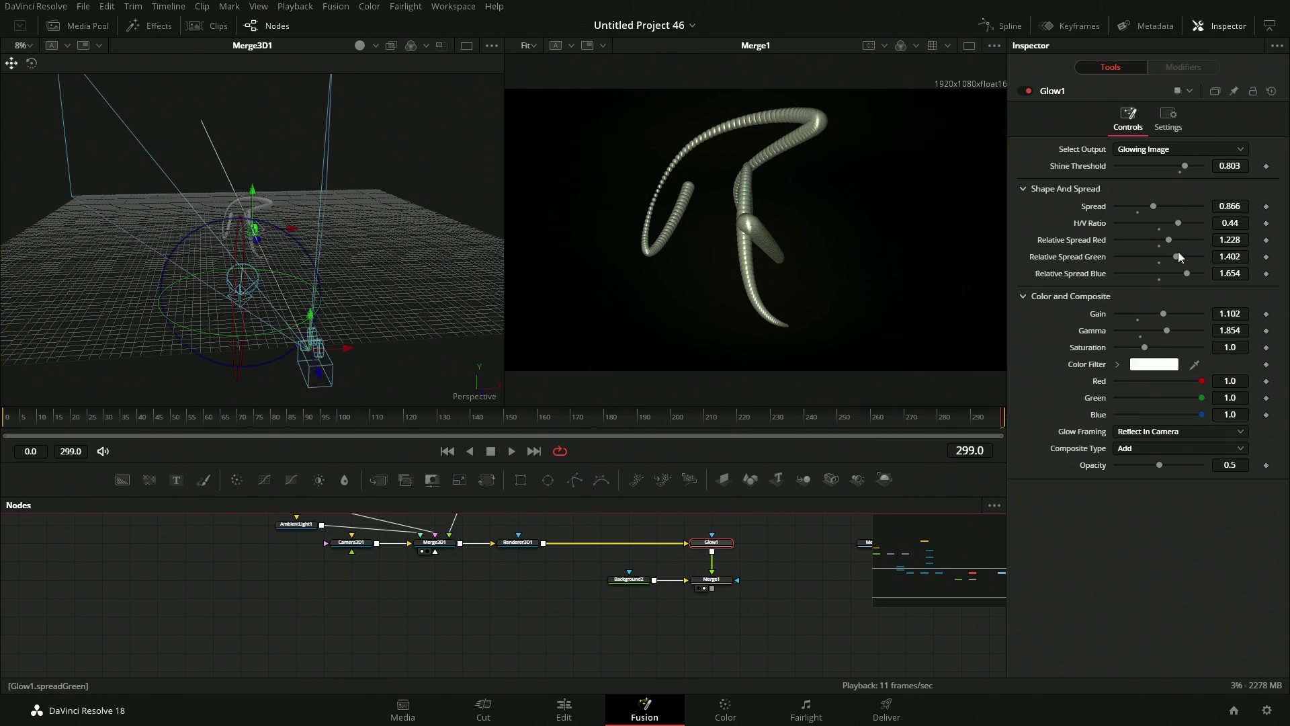
left_click_drag(1178, 256, 1122, 256)
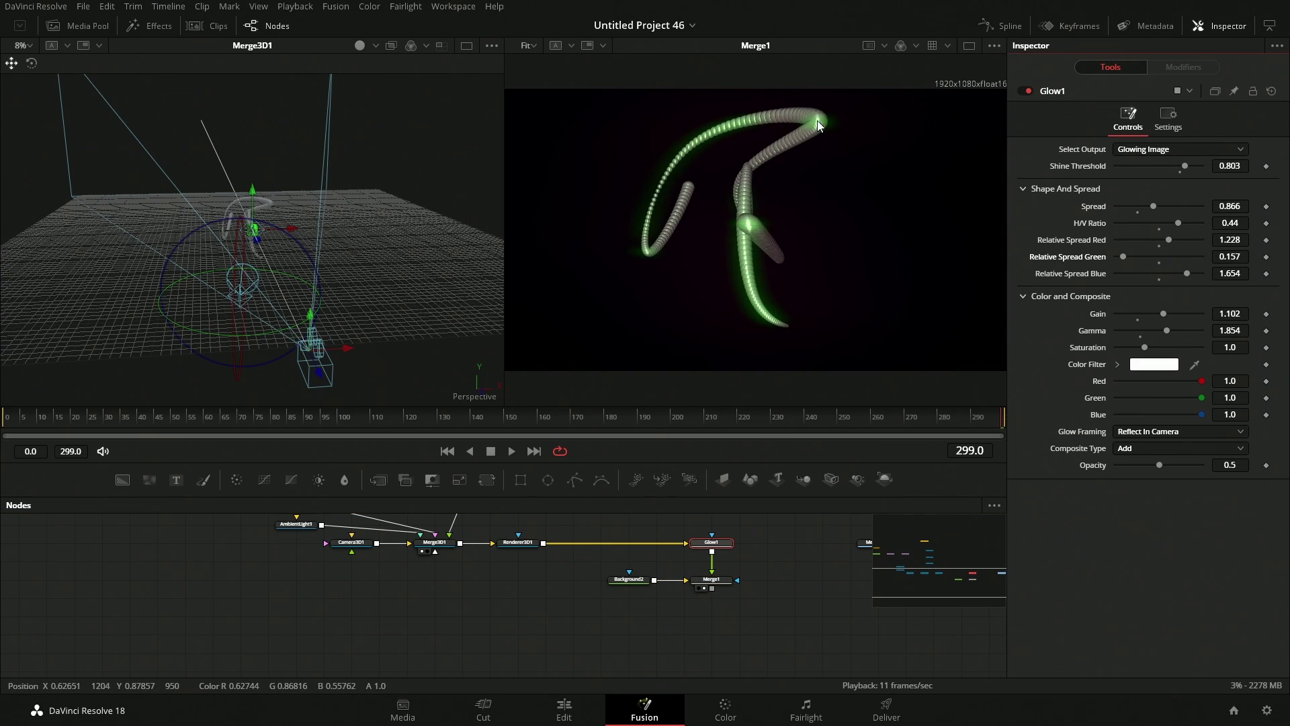
Add a Glow (Glo) node and wire it between Renderer3D1 and Merge1 in place of Glow1
left_click_drag(625, 519, 647, 554)
left_click(624, 540)
key("shift+space")
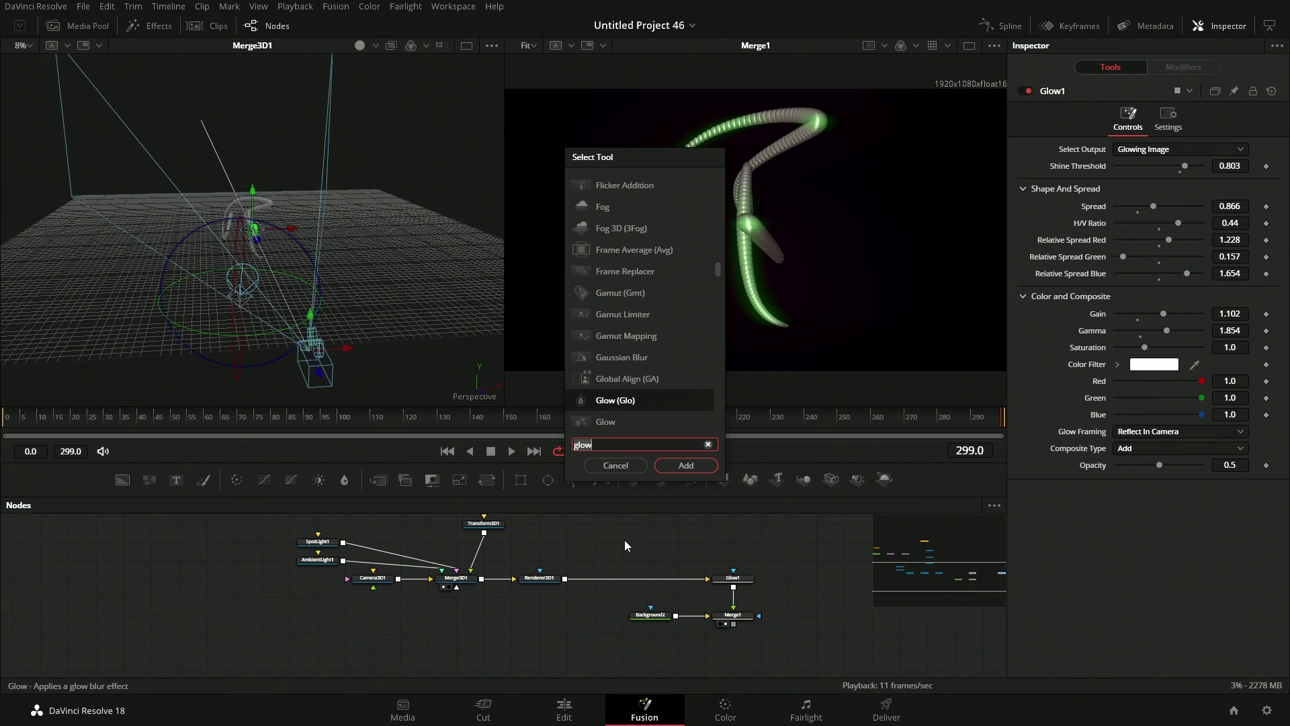
key("Return")
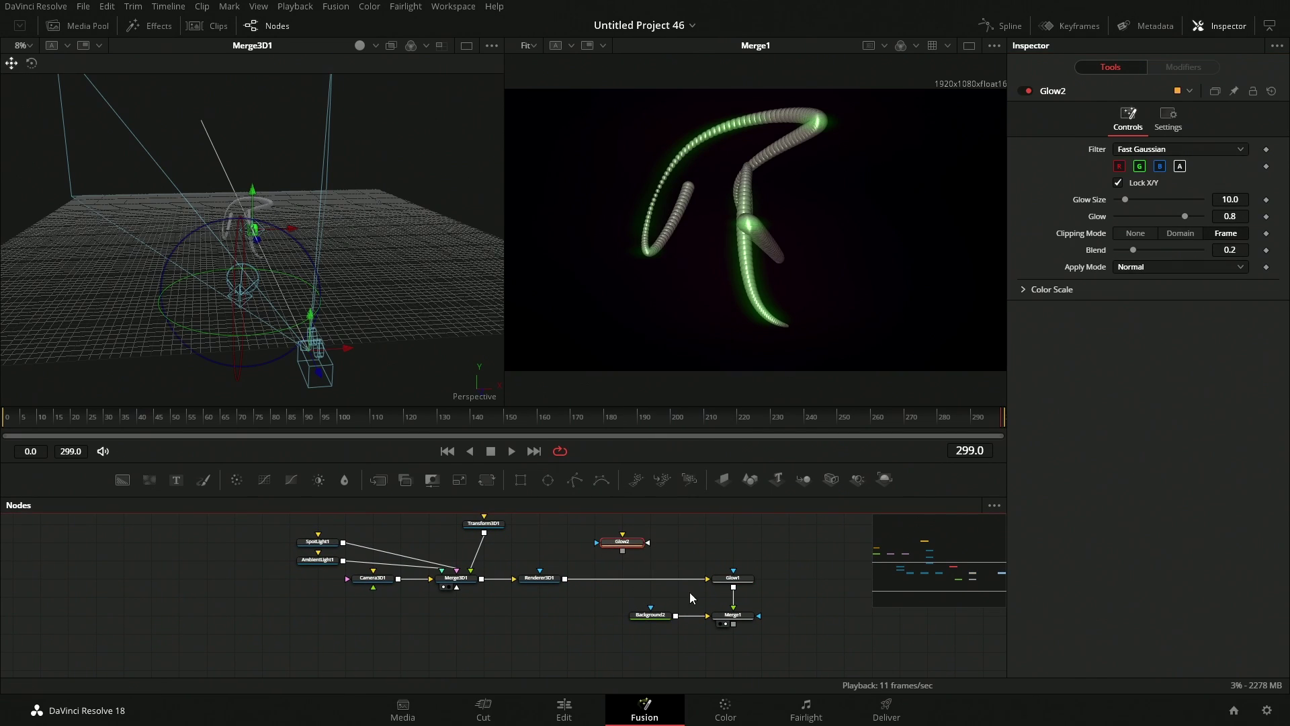
left_click_drag(656, 564, 629, 545)
left_click_drag(715, 617, 722, 614)
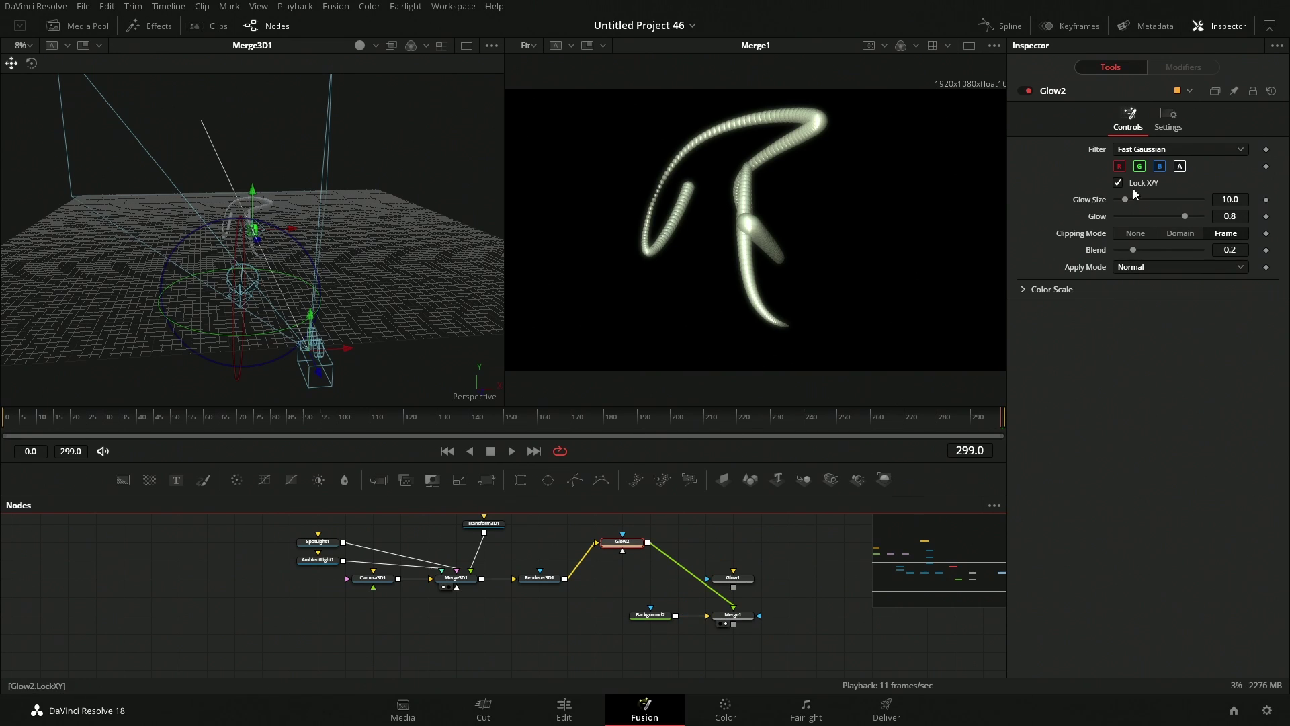
Try a different glow size on Glow2, delete the node, and reconnect Renderer3D1 through Glow1 into Merge1
left_click_drag(1123, 199, 1192, 216)
key("Delete")
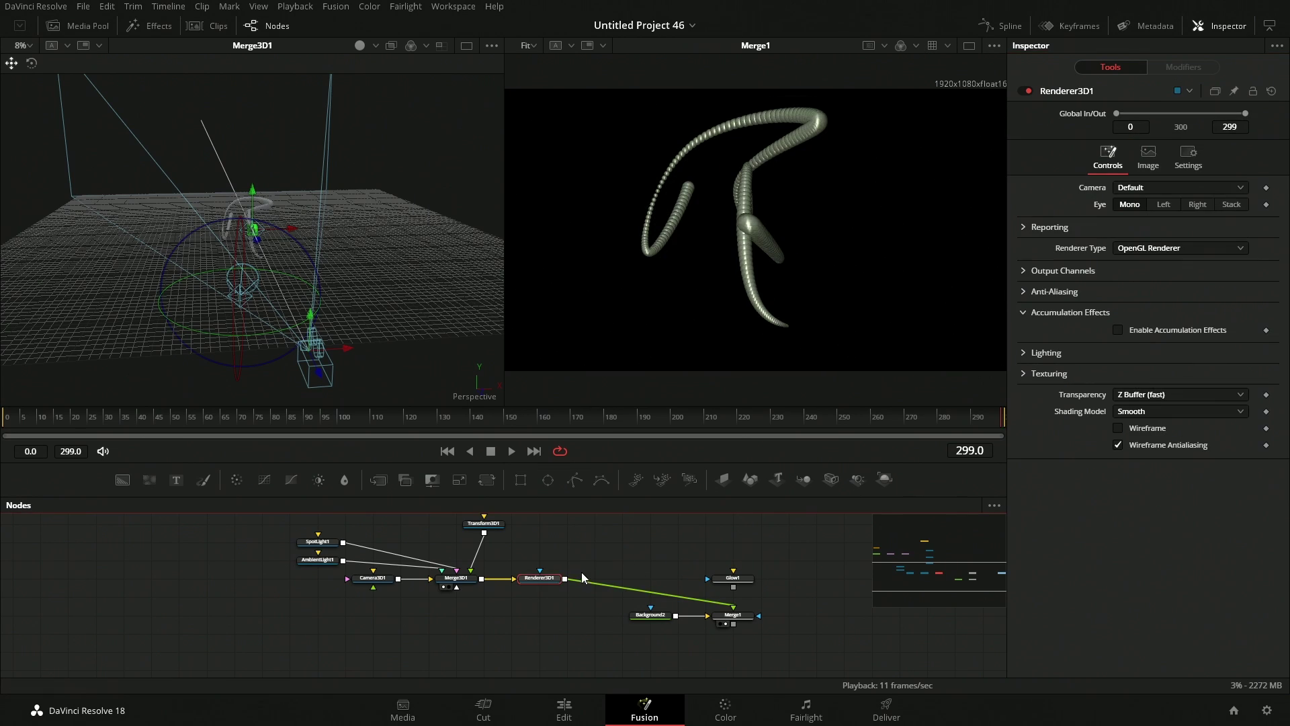
left_click_drag(704, 603, 739, 581)
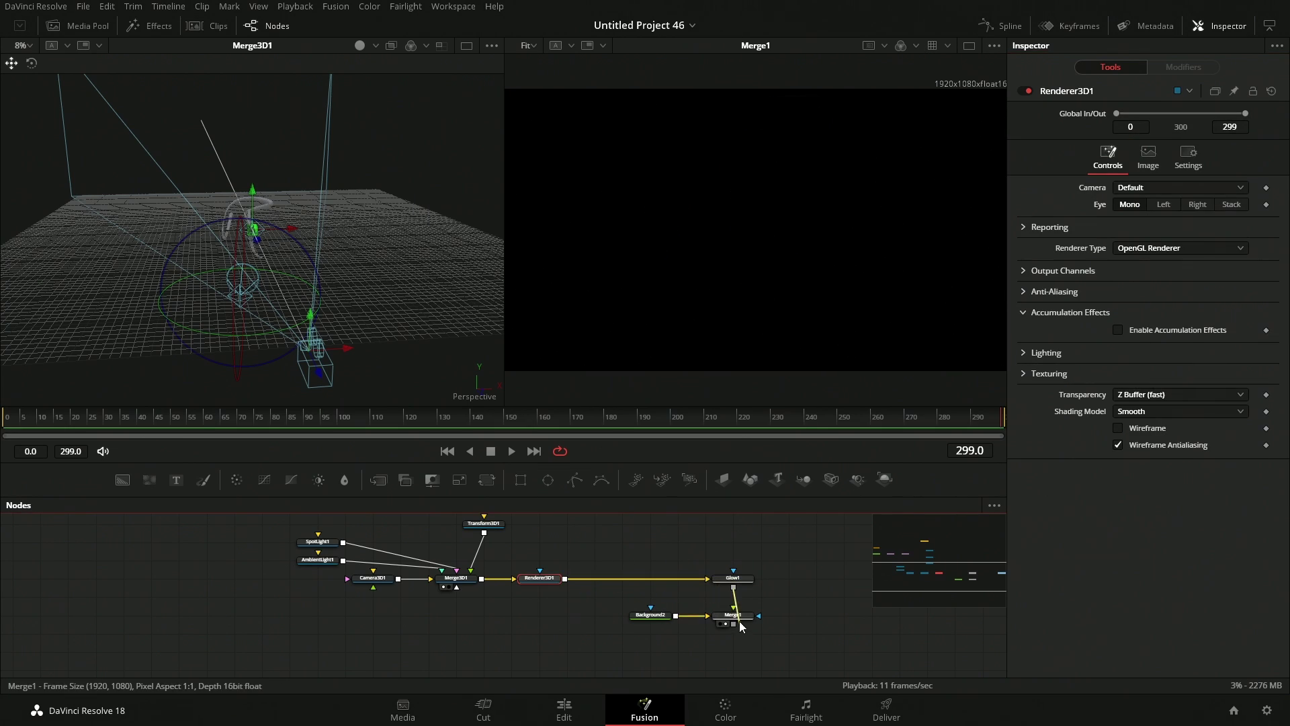
left_click_drag(741, 625, 736, 617)
Reset Glow1 and try shine threshold 0.913, spread 0.882, gain 0.976, gamma 1.479, saturation 2.409 and opacity 0.795
left_click(754, 579)
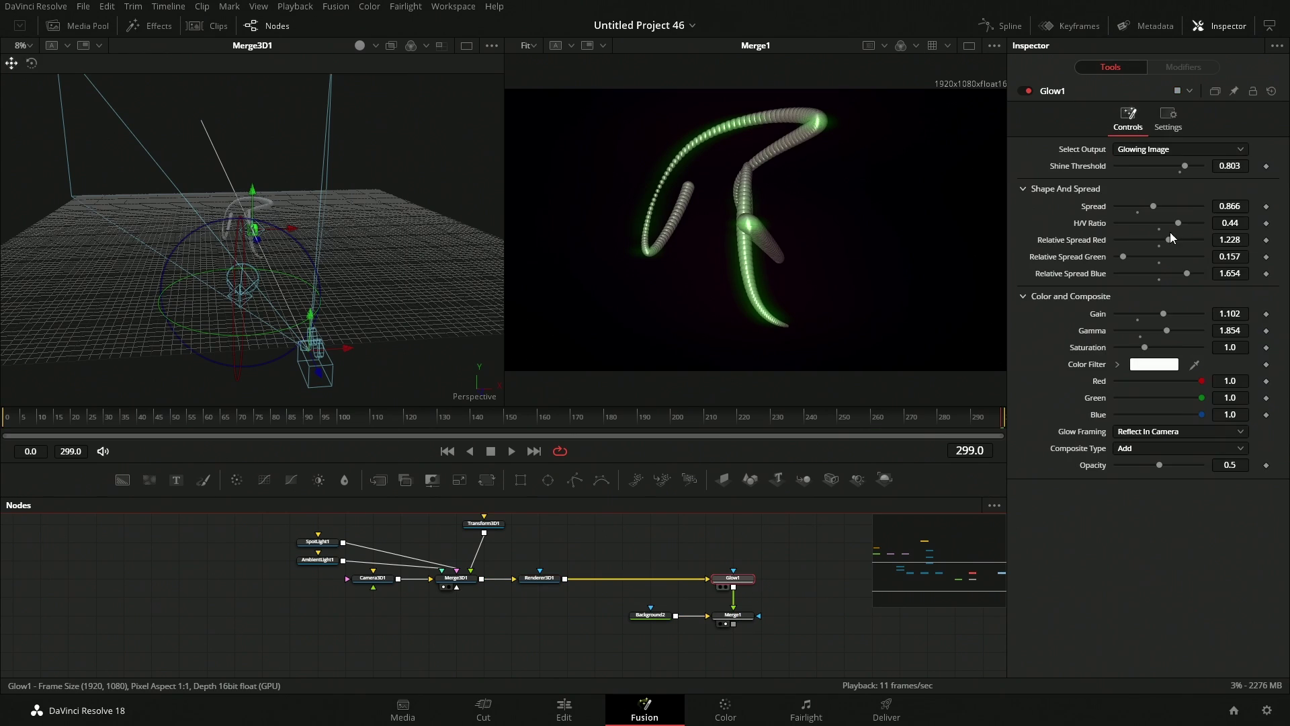
left_click(1272, 92)
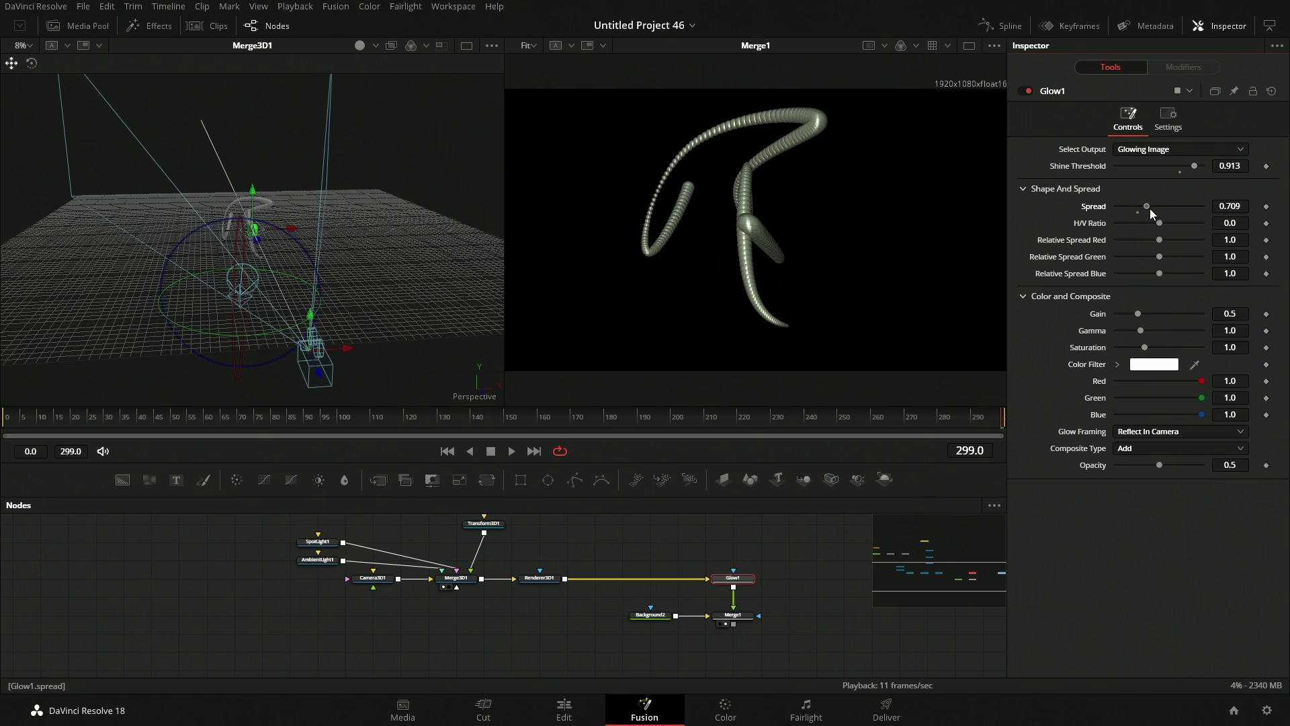
left_click_drag(1150, 208, 1174, 274)
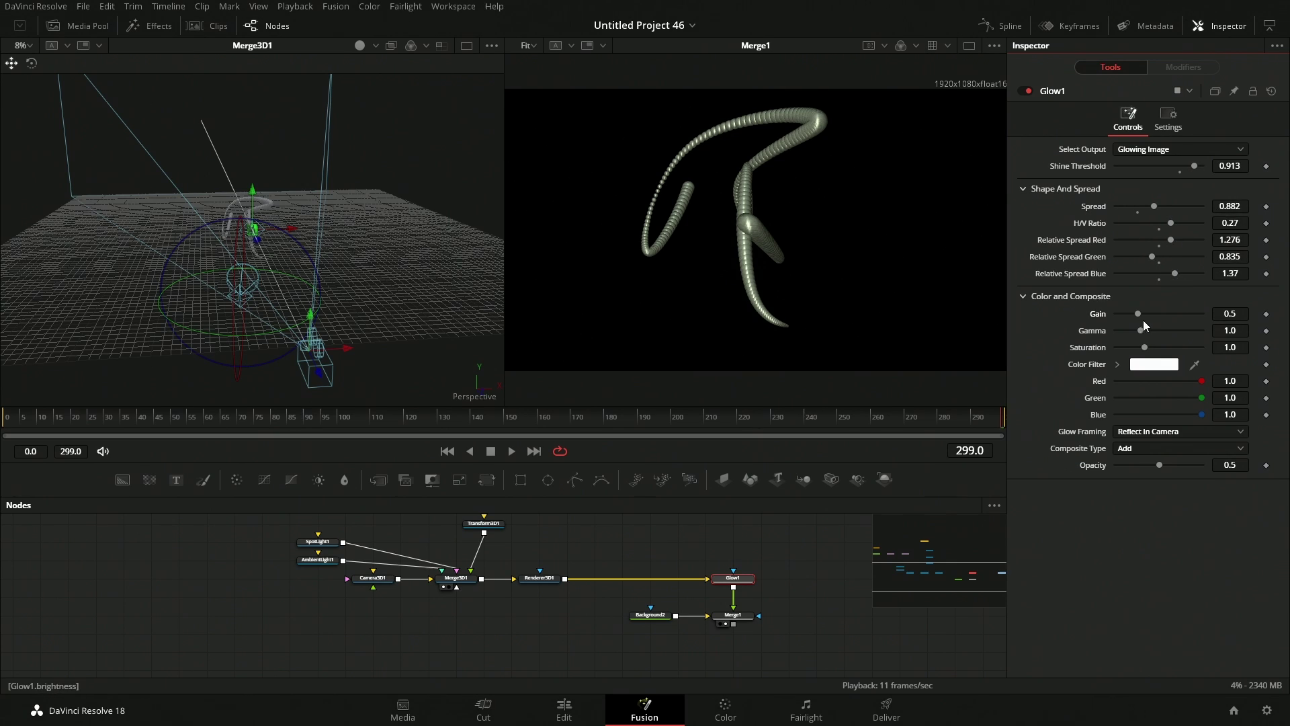
mouse_move(1142, 316)
left_mouse_down()
mouse_move(1158, 313)
mouse_move(1155, 331)
left_mouse_up()
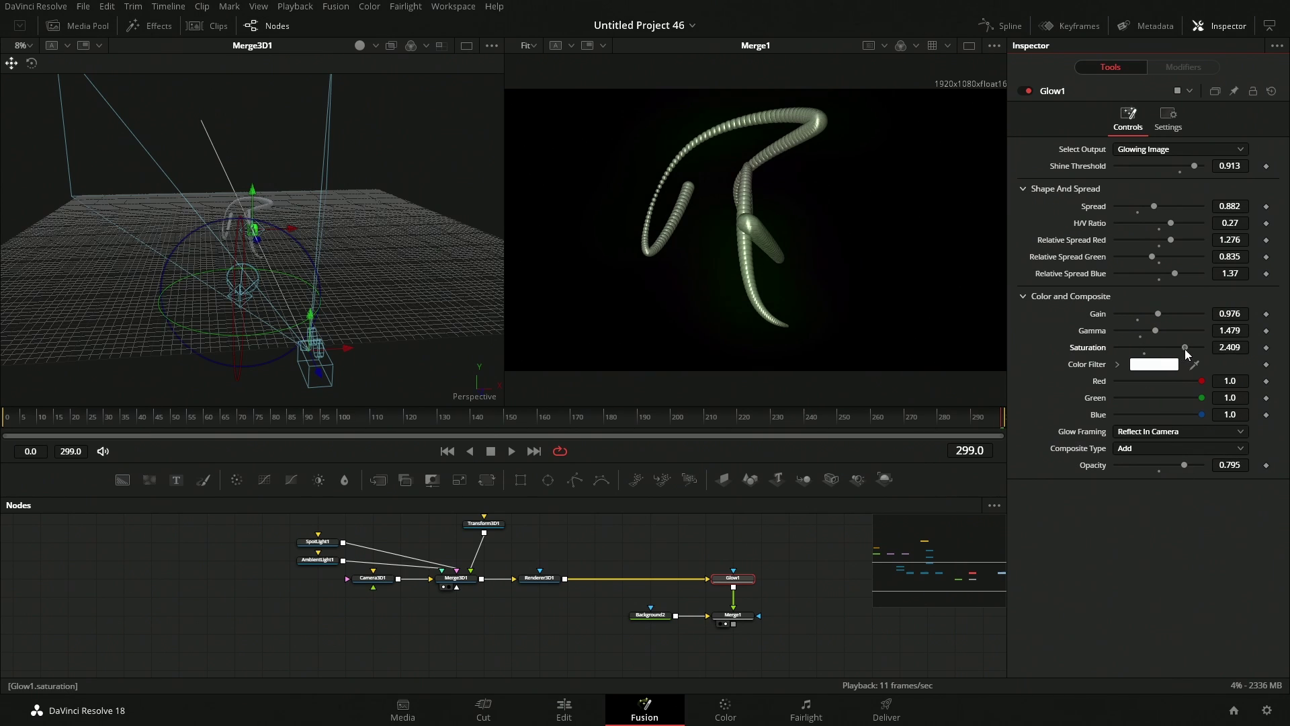
Reset Glow1, lower its shine threshold, raise its gain and opacity, and play the animation
left_click(1272, 91)
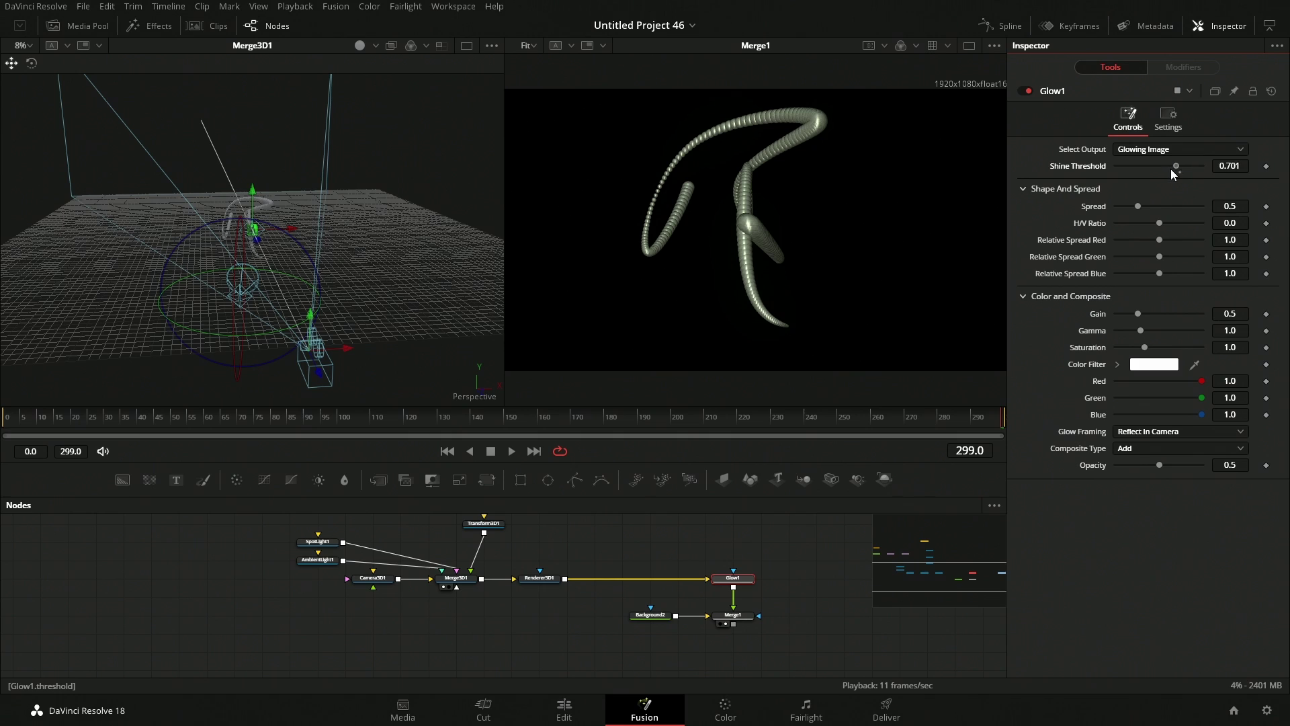
left_click_drag(1147, 169, 1147, 169)
left_click_drag(1138, 313, 1163, 313)
left_click_drag(1159, 465, 1182, 455)
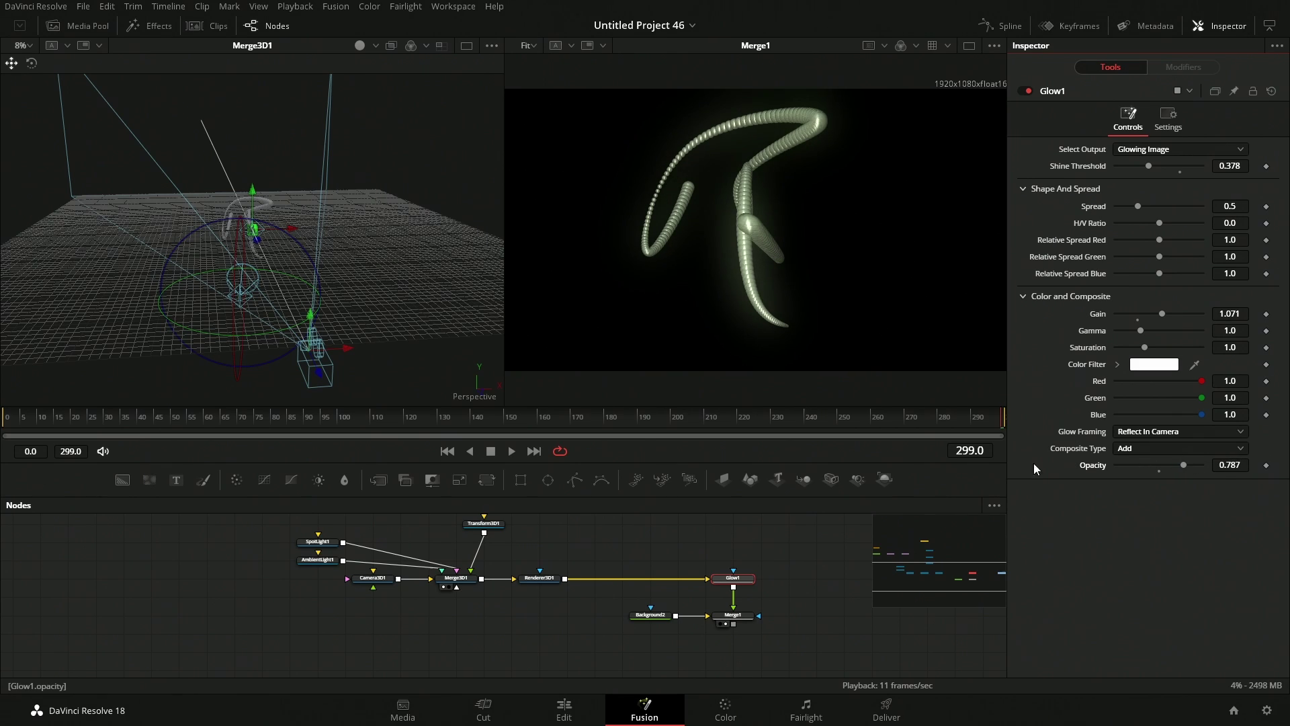
key("space")
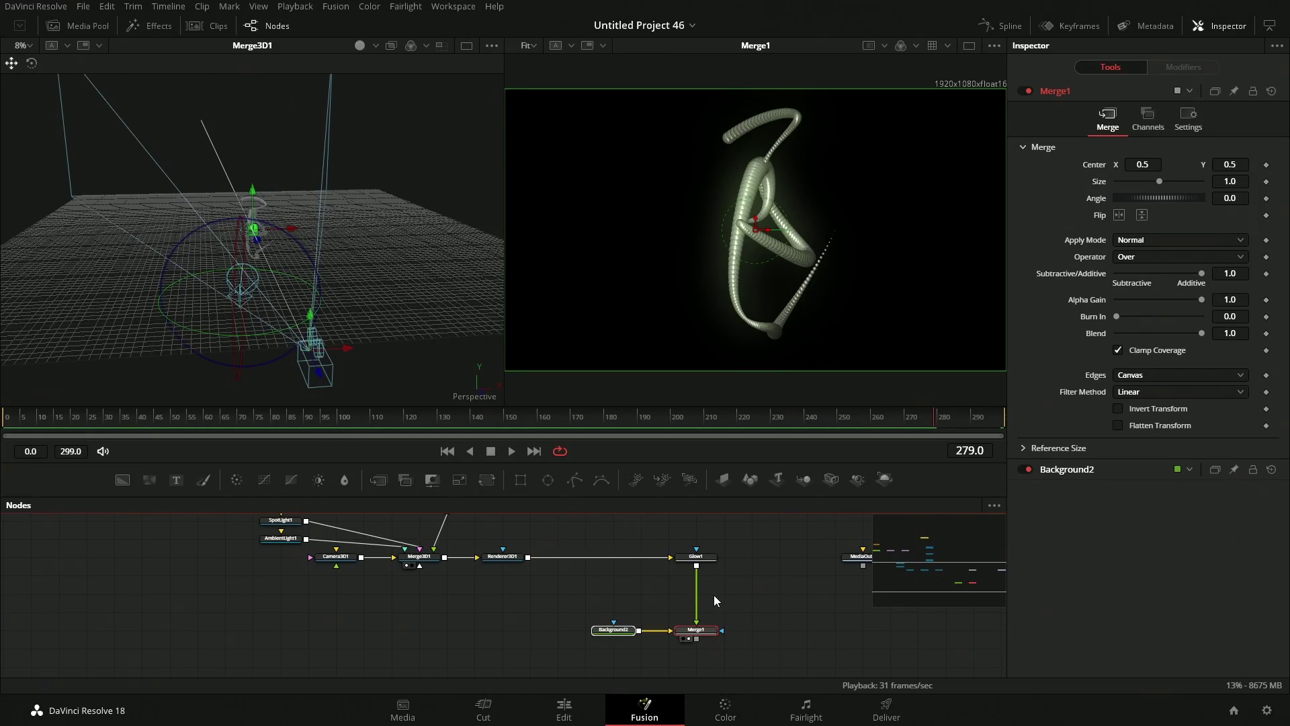
Add a Prism Blur node and insert it on the connection between Glow1 and Merge1
key("shift+space")
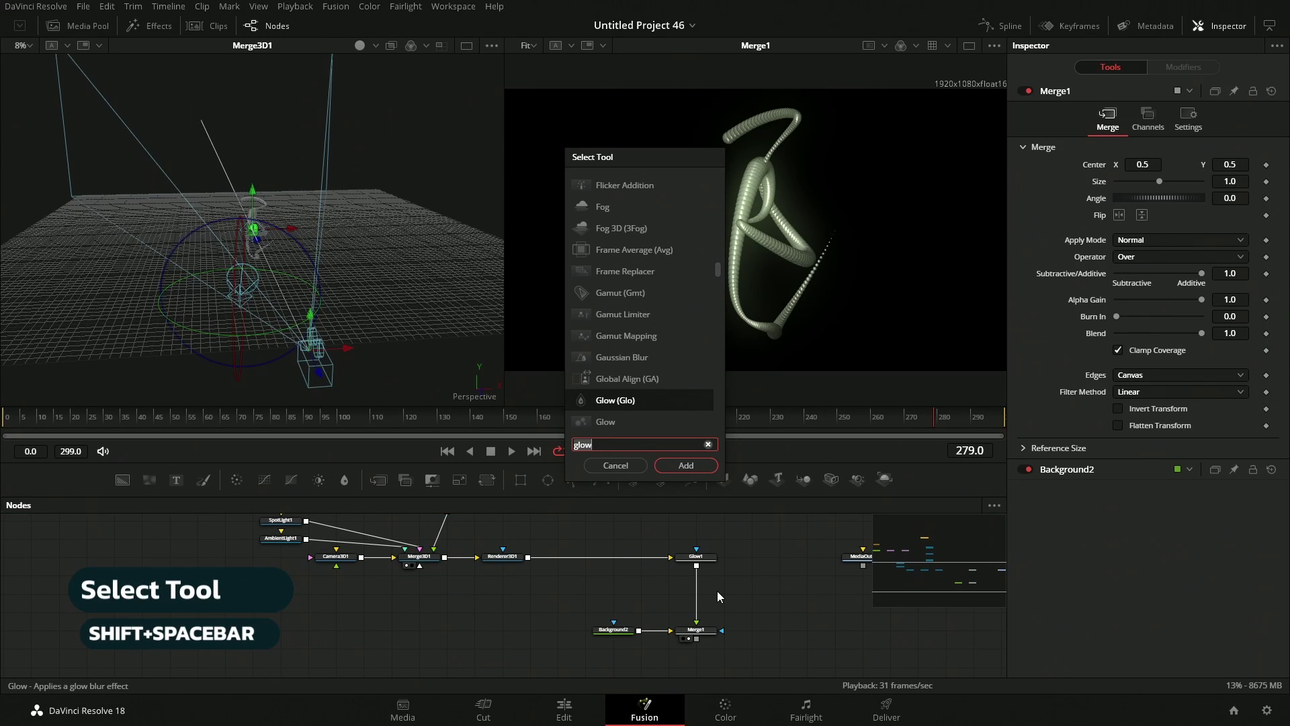
type("prism")
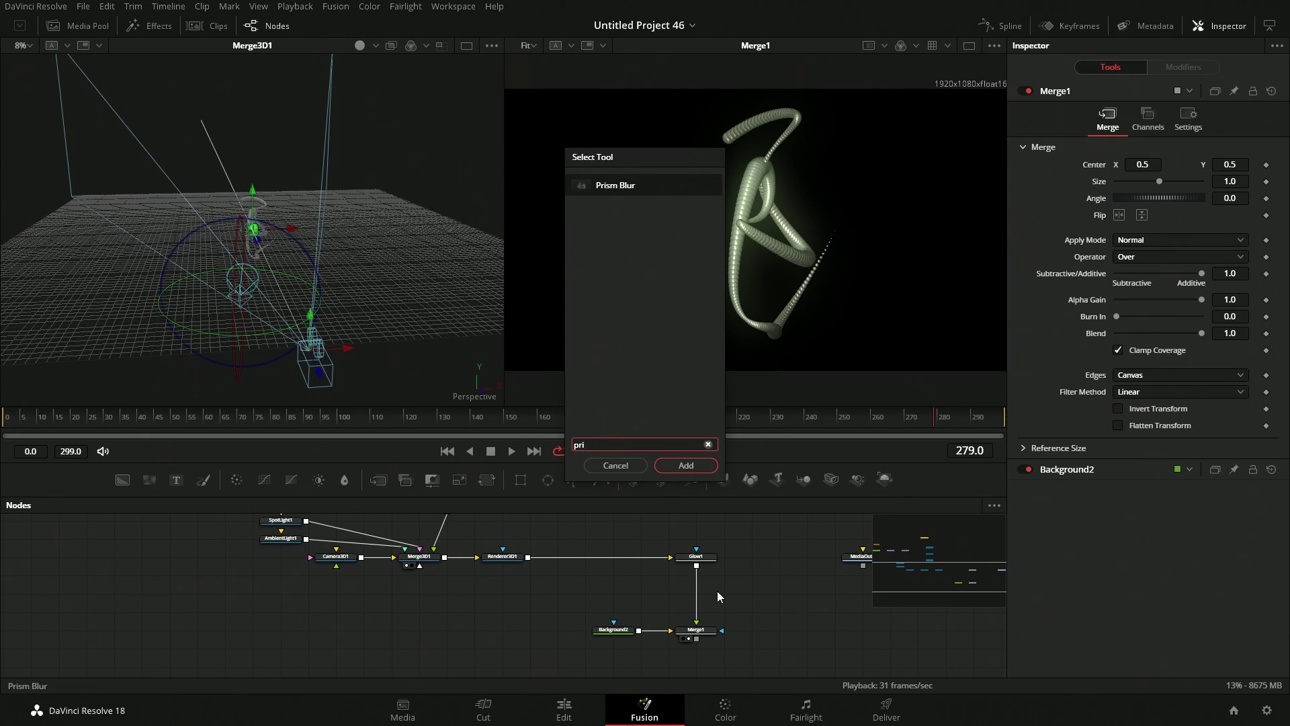
key("Return")
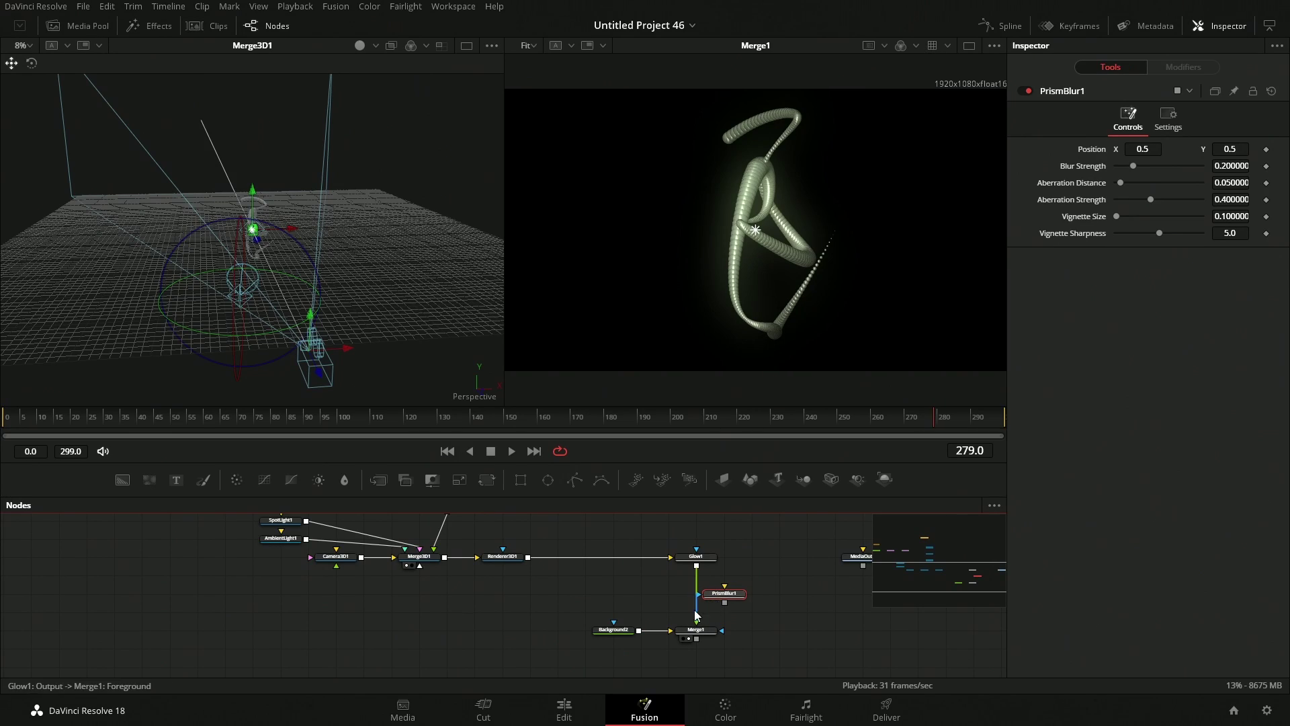
left_click_drag(725, 598, 725, 599)
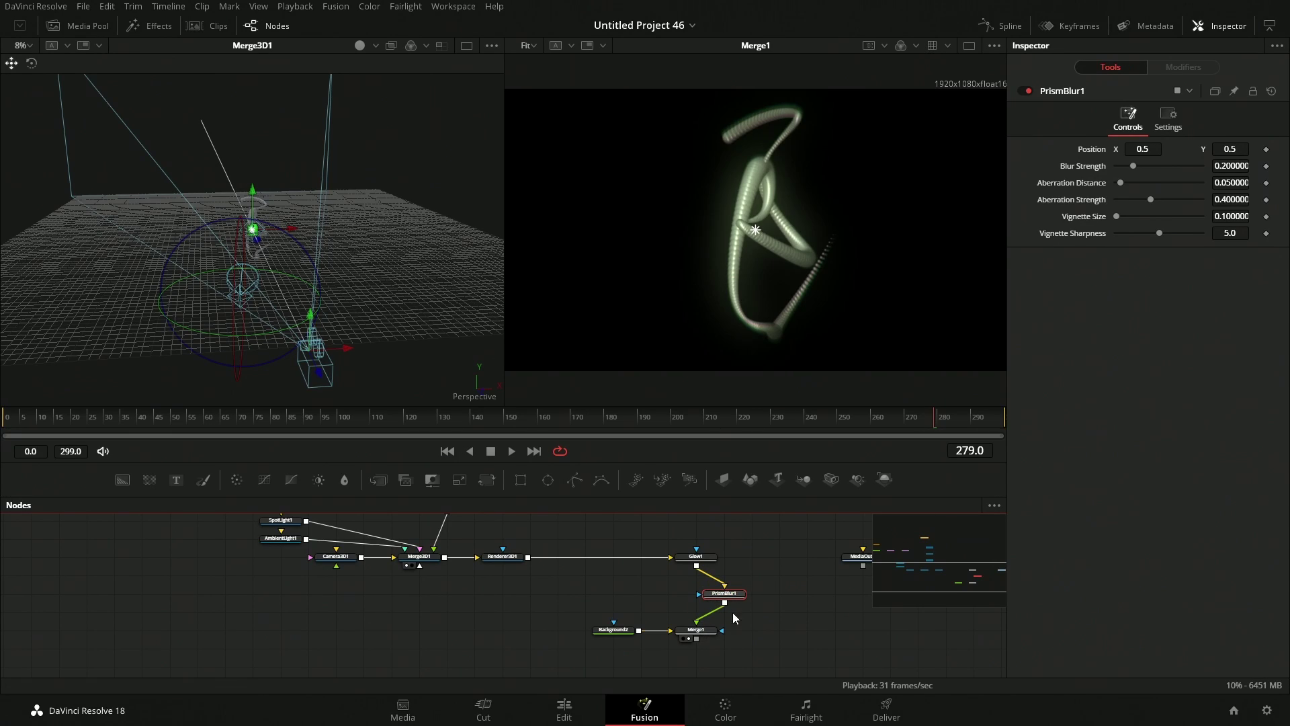
Compare the image with PrismBlur1 off and on, and set aberration distance to 0.063, aberration strength to 0.488 and blur strength to 0.2
scroll(716, 174, "up", 5)
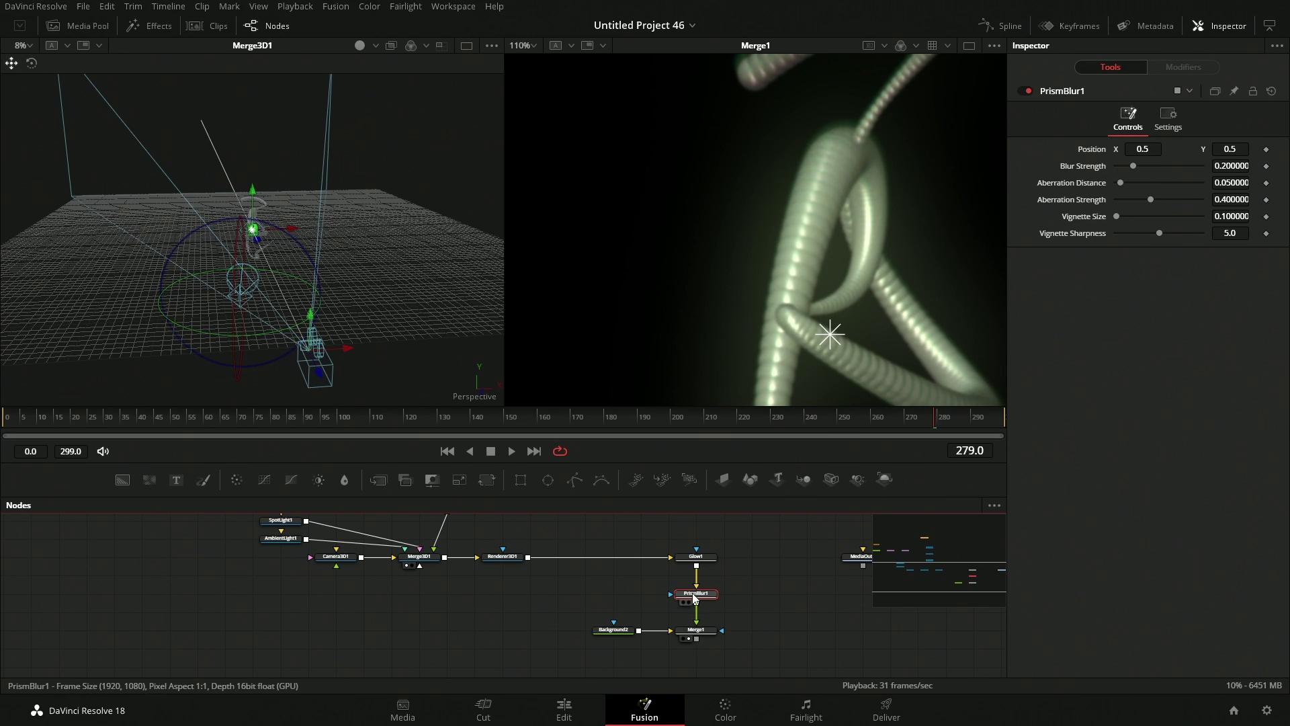
left_click(1026, 91)
left_click(1028, 91)
left_click_drag(1143, 171, 1158, 199)
double_click(1132, 169)
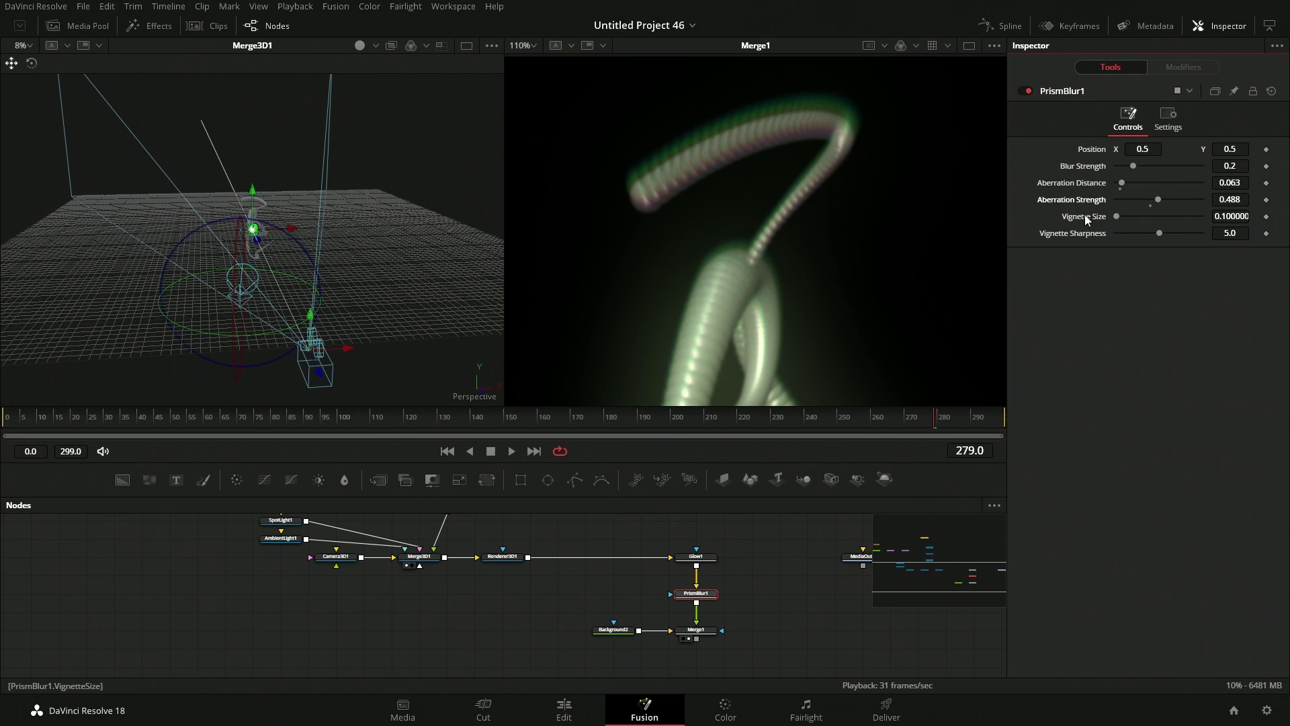
Try moving the Prism Blur centre away from the middle of the frame, and reset its position to 0.5, 0.5
scroll(860, 346, "down", 4)
left_click_drag(774, 309, 717, 255)
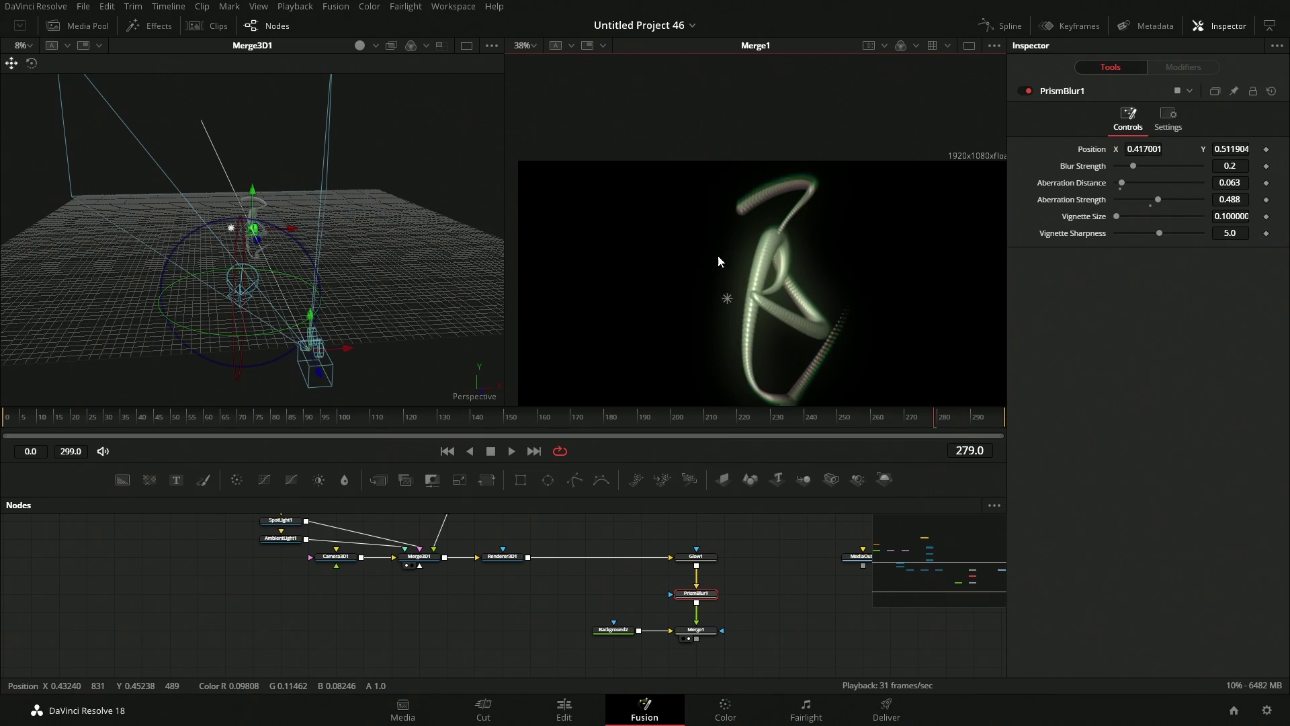
double_click(1087, 151)
Examine the Prism Blur result up close and fit the whole Merge1 frame in the viewer
scroll(767, 217, "up", 4)
scroll(783, 265, "down", 4)
scroll(815, 331, "down", 2)
left_click_drag(814, 330, 765, 232)
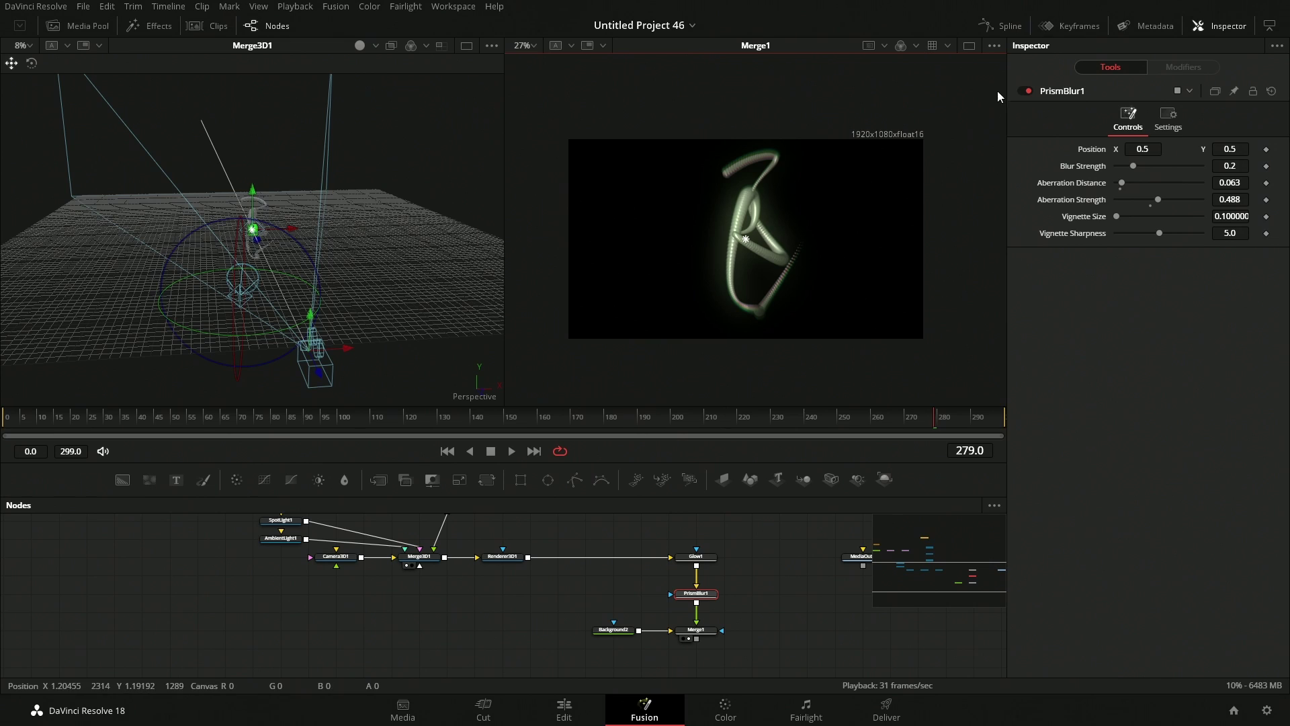
left_click(525, 45)
left_click(535, 64)
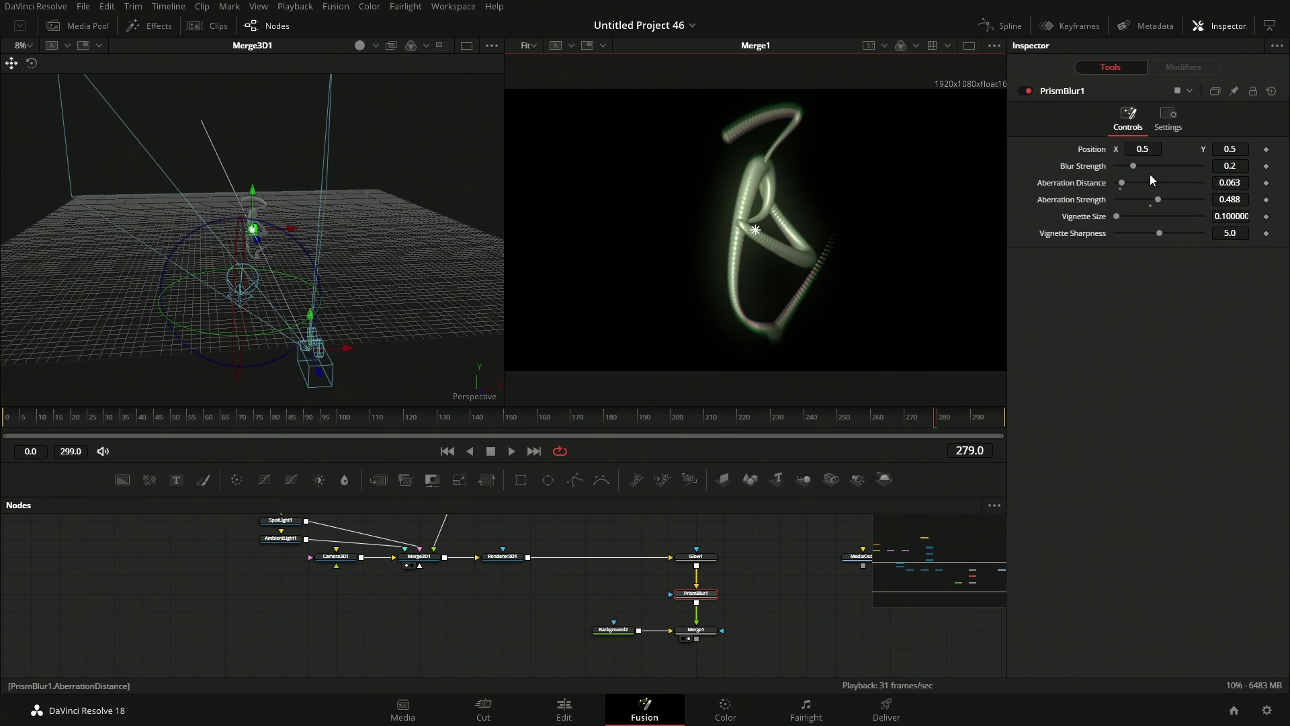
Set PrismBlur1's blur strength to 0.063 and play back the particle trail animation to check it
left_click_drag(1136, 166, 1122, 174)
scroll(752, 179, "up", 2)
key("space")
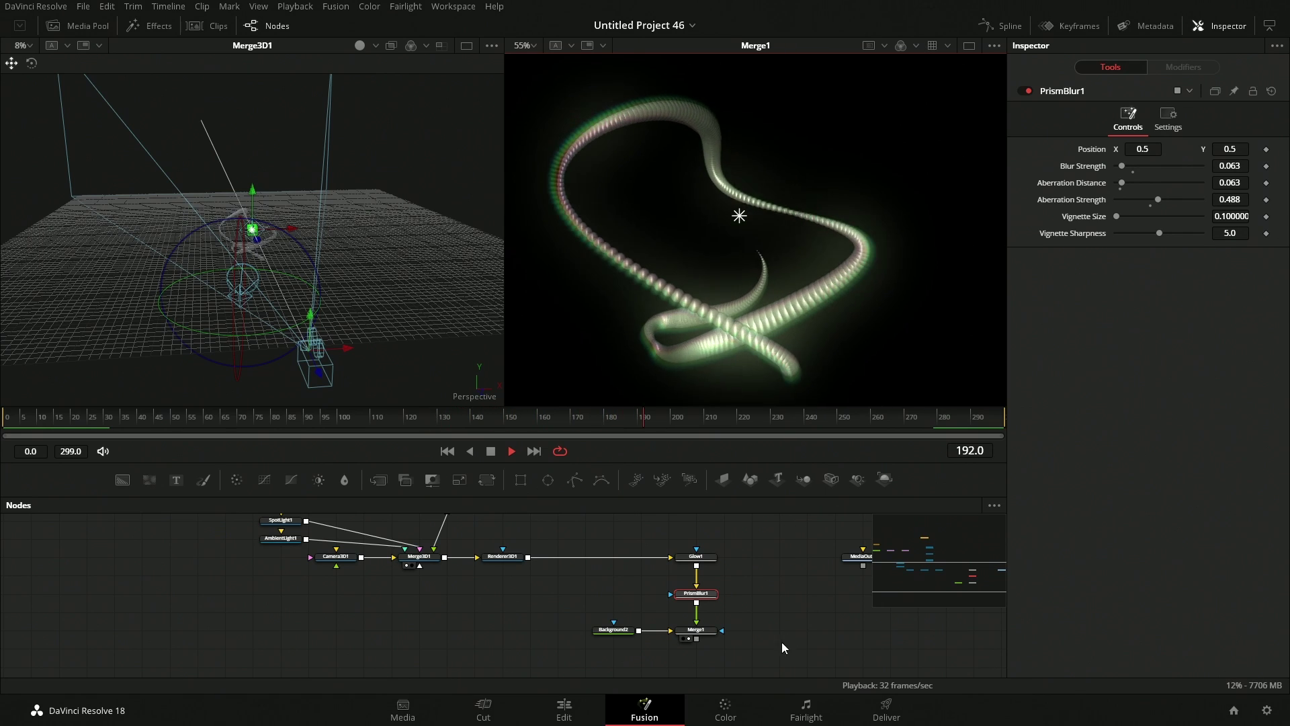
key("space")
Disconnect Background2 from Merge1 and move it well away from Merge1 to leave room for nodes in between
left_click_drag(770, 627, 769, 625)
scroll(769, 625, "down", 3)
mouse_move(696, 597)
left_mouse_down()
mouse_move(568, 572)
mouse_move(691, 615)
left_mouse_up()
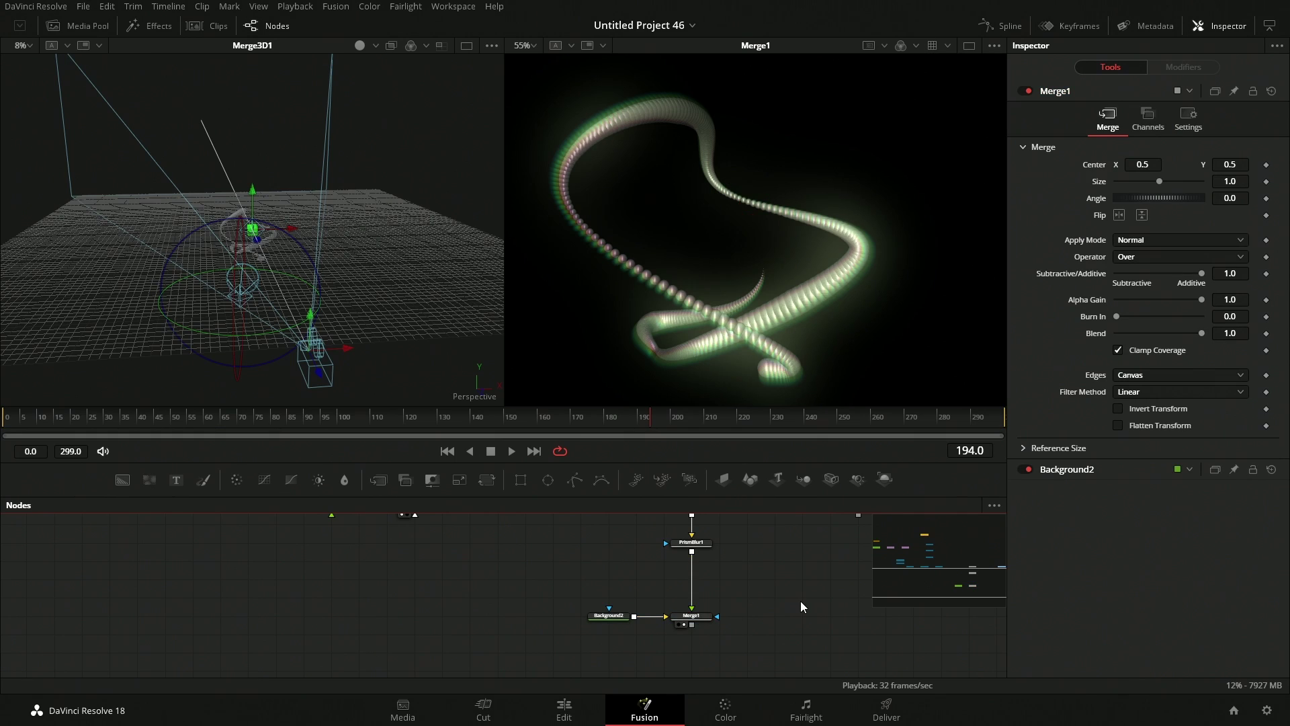
mouse_move(700, 626)
left_mouse_down()
mouse_move(699, 589)
mouse_move(699, 607)
left_mouse_up()
left_click(660, 601)
left_click_drag(600, 616, 463, 596)
left_click_drag(550, 576, 537, 591)
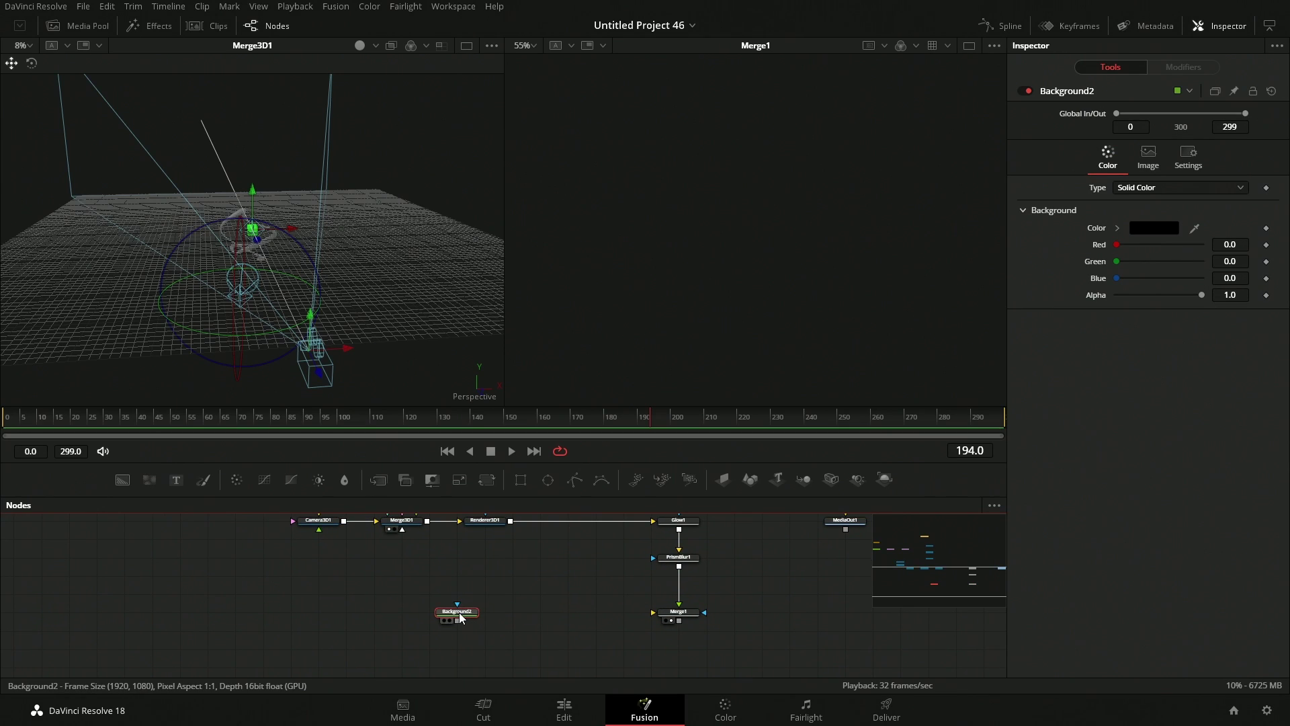
Set Background2's solid colour to the dark green #263221
left_click(1154, 228)
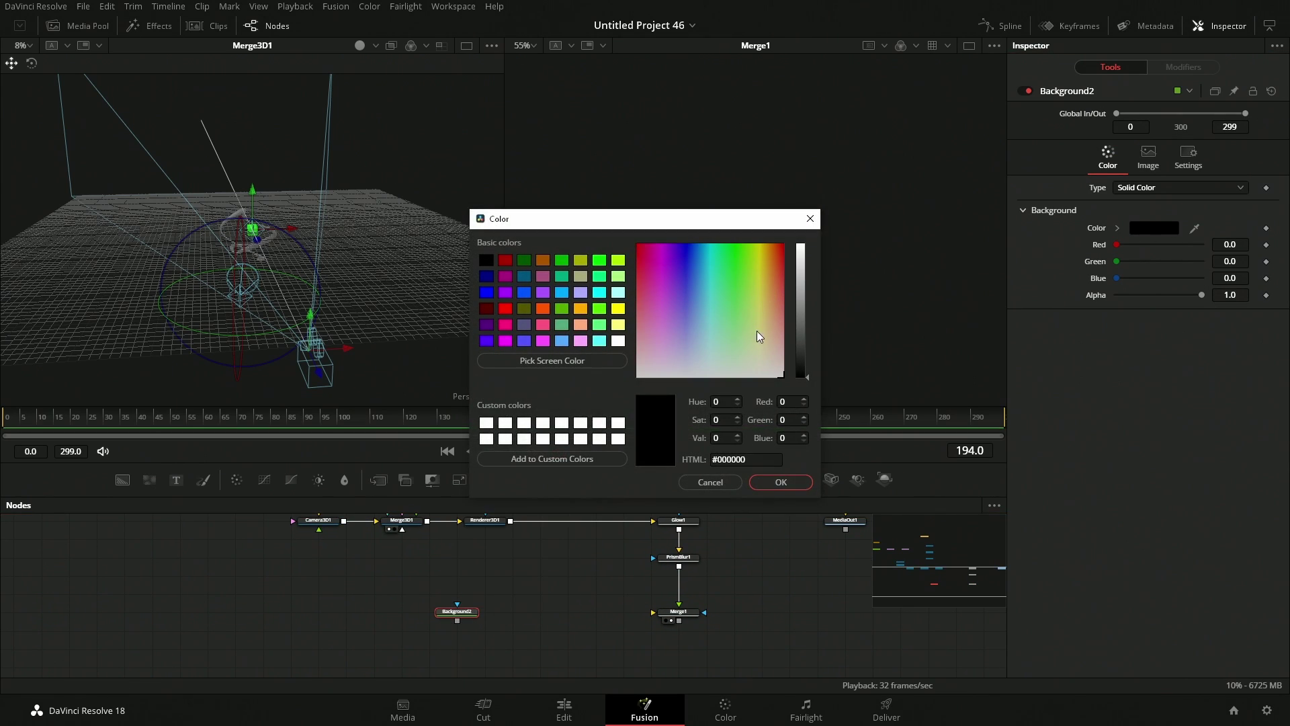
left_click_drag(735, 364, 741, 330)
left_click(803, 350)
left_click(780, 481)
Display Background2 fitted to the frame in a single large viewer
key("2")
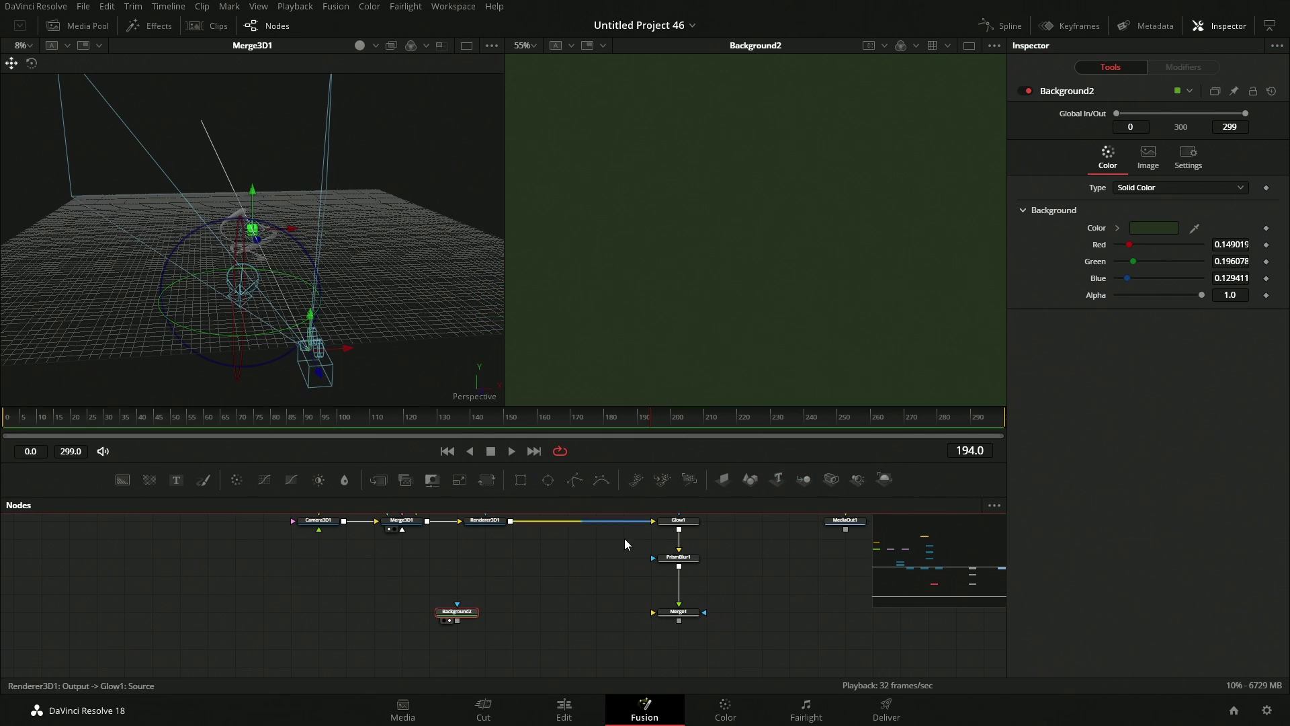
left_click(534, 46)
left_click(537, 64)
left_click(968, 45)
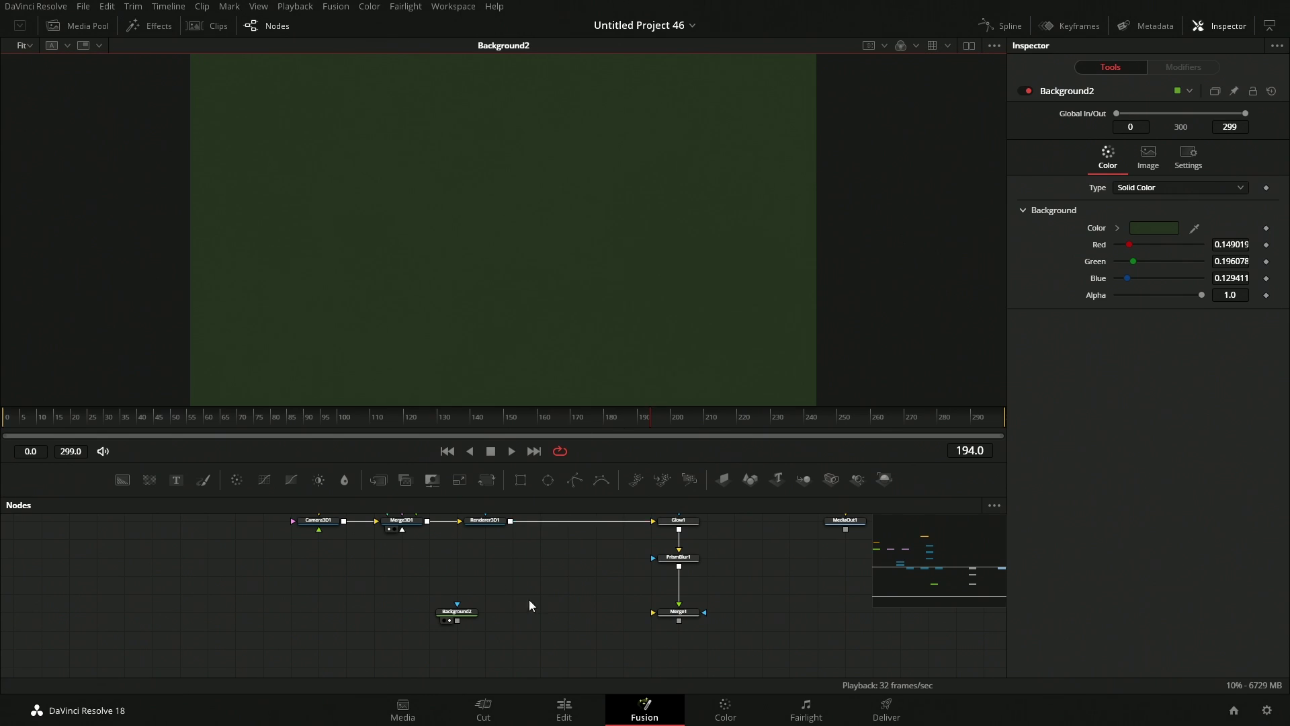
Shift Background2 further away from Merge1 and add a Grid node beside it
left_click_drag(484, 619, 547, 606)
left_click_drag(452, 599, 397, 602)
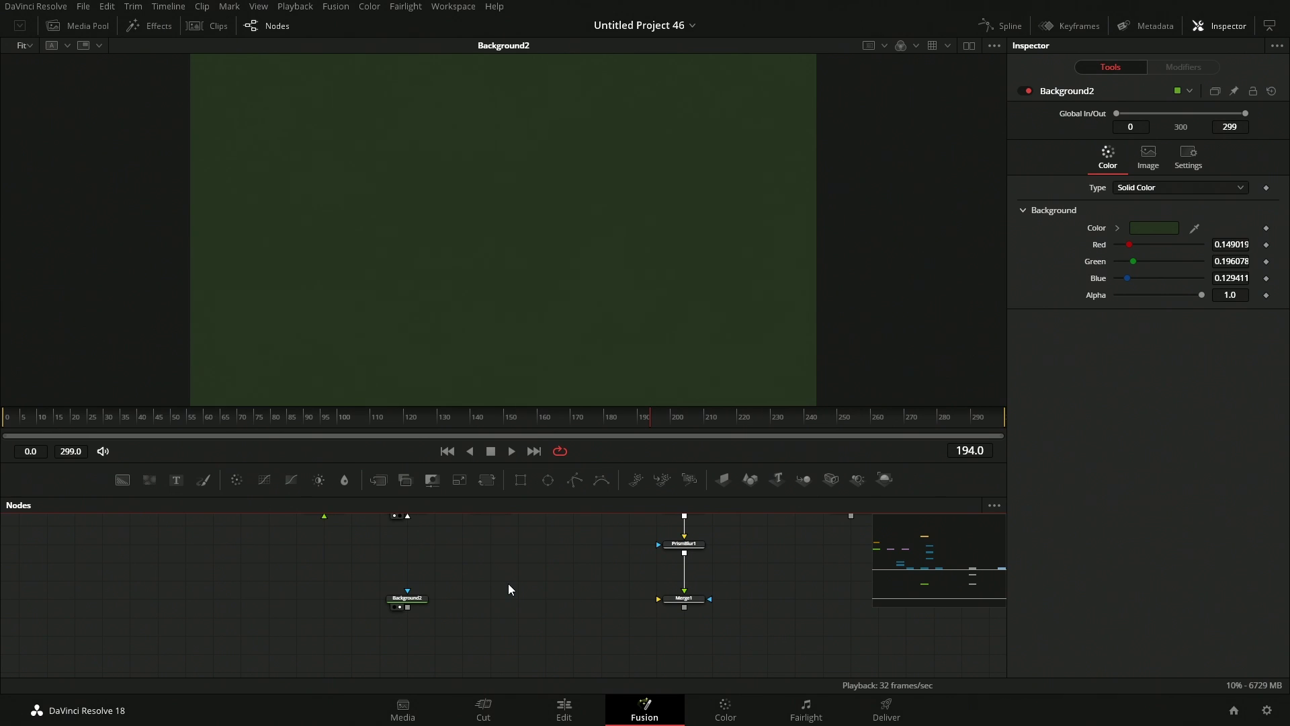
key("shift+space")
type("pri")
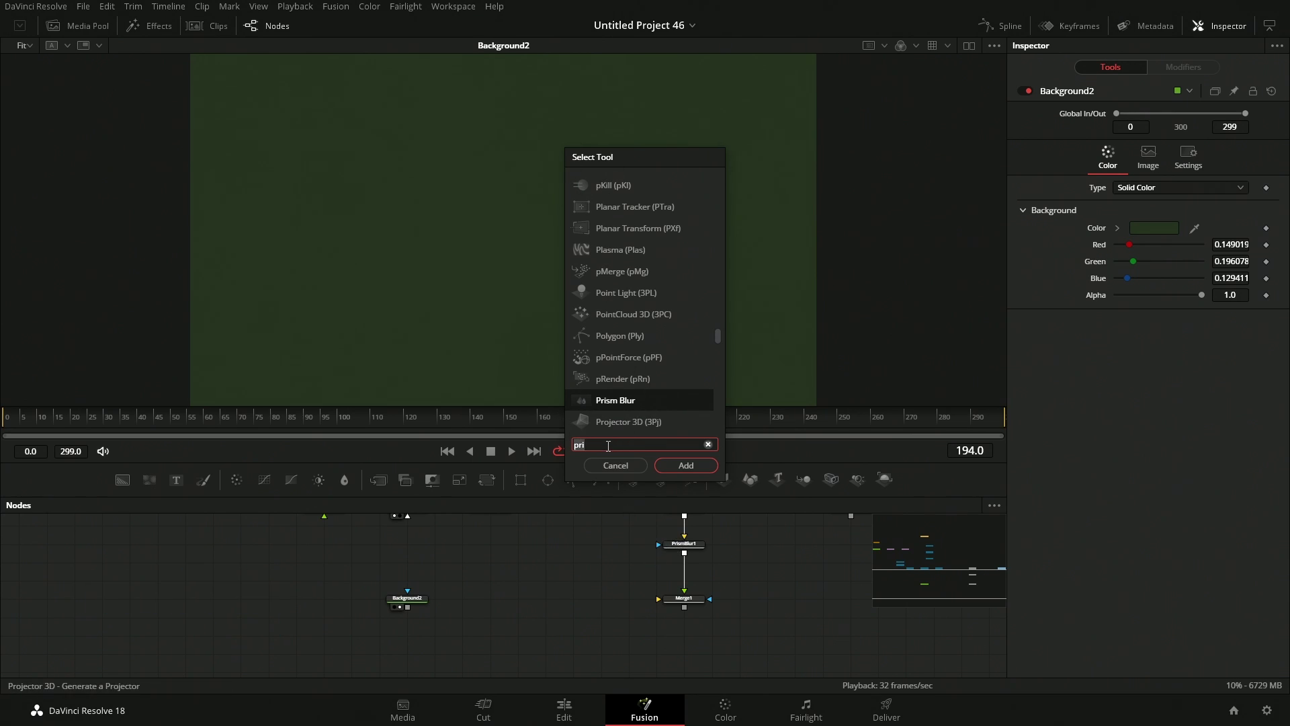
key("BackSpace")
key("BackSpace")
key("BackSpace")
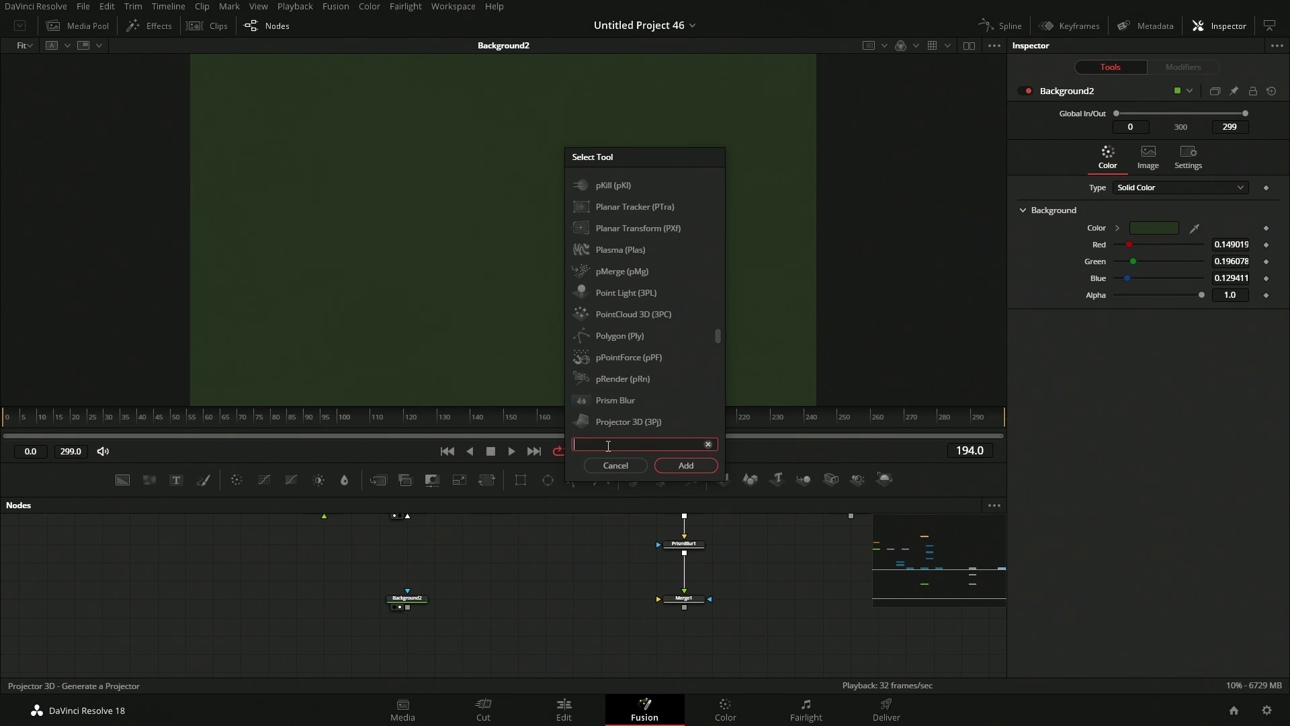
type("gr")
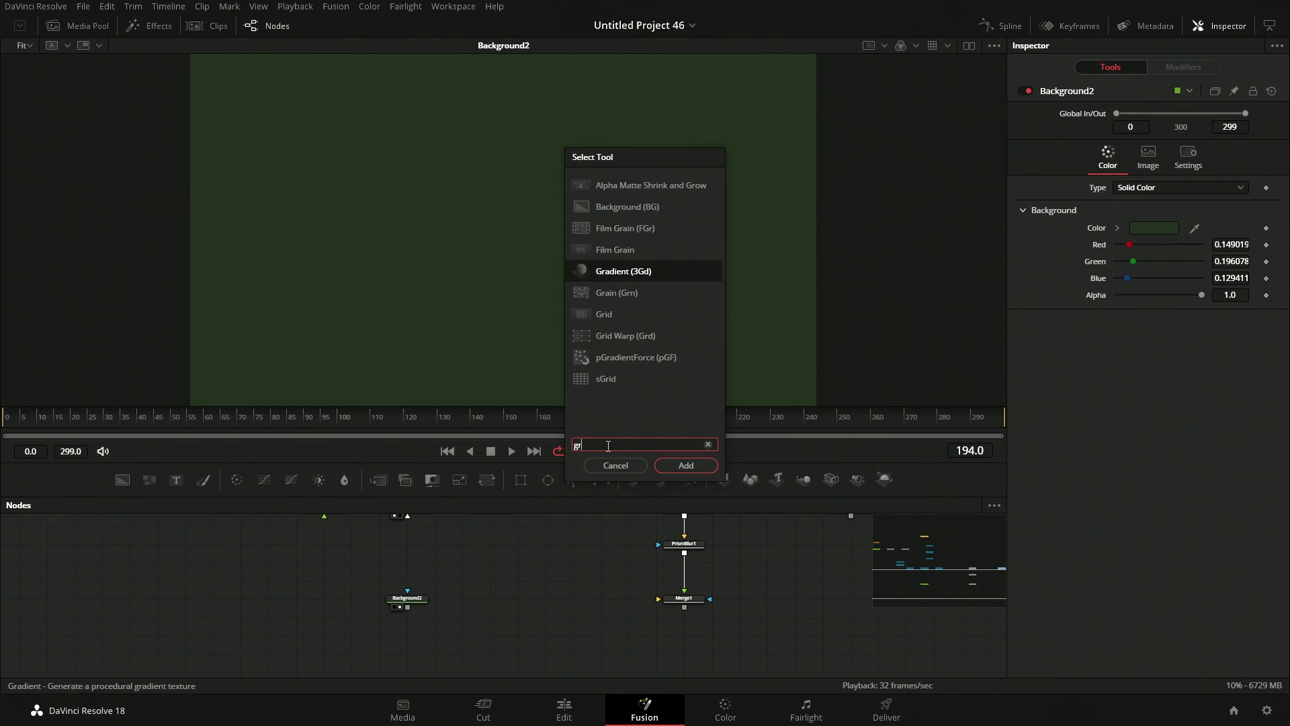
key("Down")
key("Down")
key("Return")
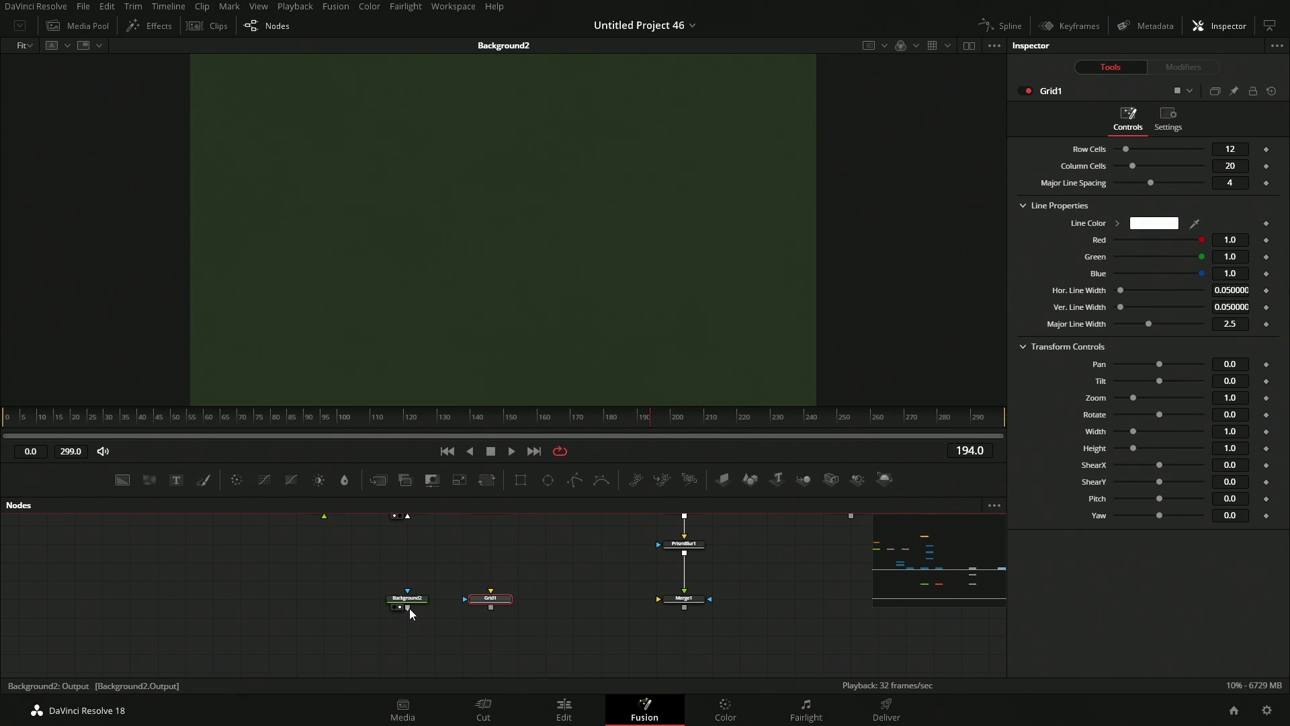
Connect Background2's output to Grid1 and reduce the grid's major line width to 1.0 while viewing it
left_click_drag(409, 607, 465, 598)
key("1")
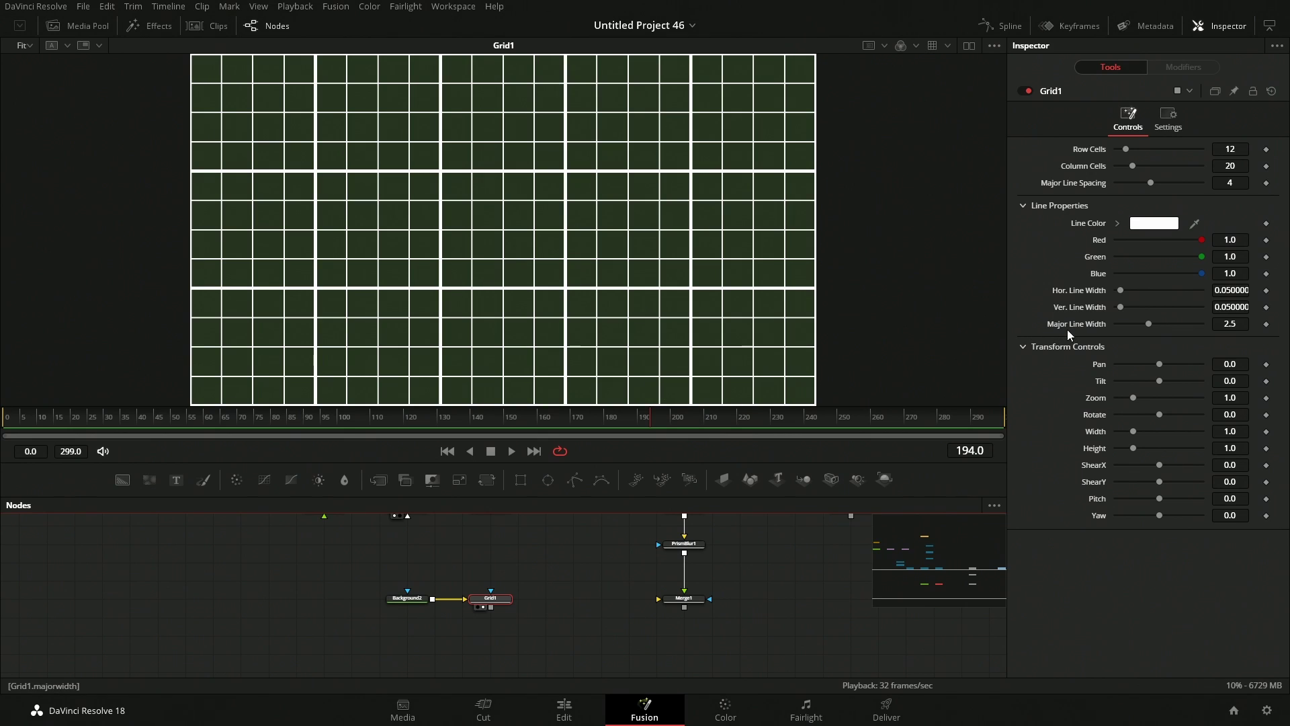
left_click_drag(1148, 324, 1034, 314)
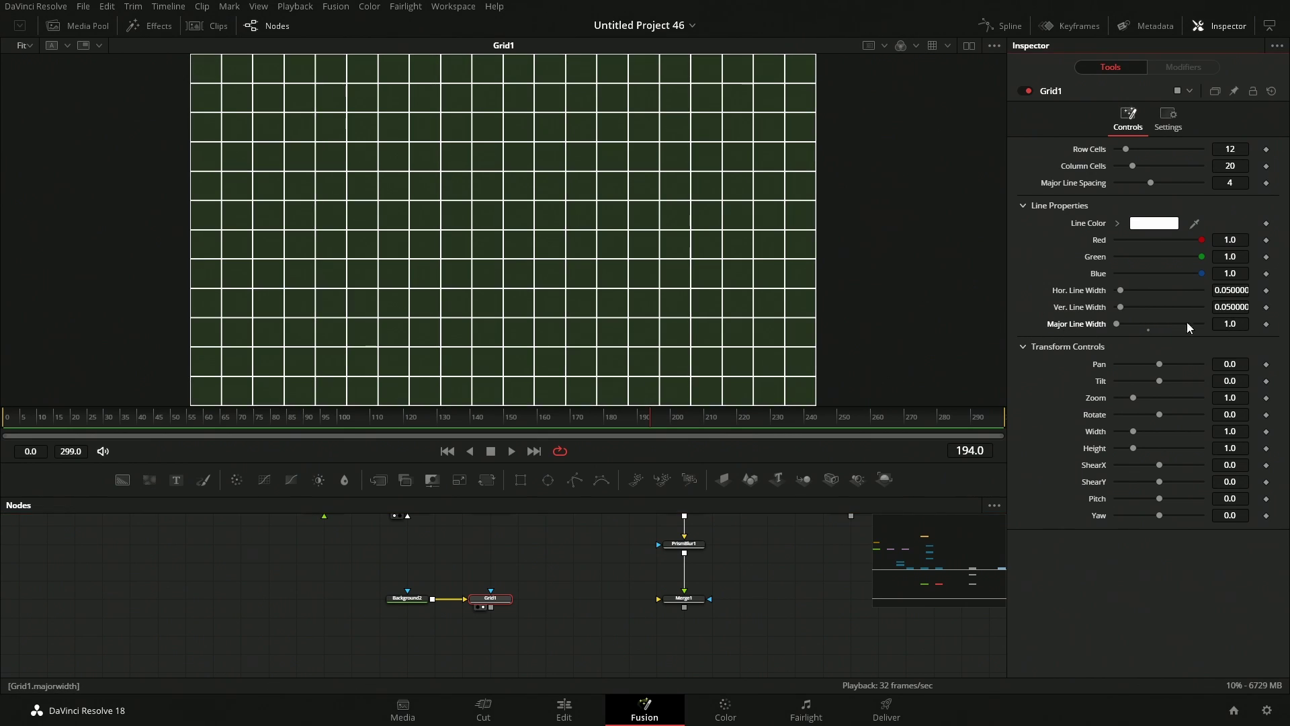
left_click_drag(1116, 324, 870, 316)
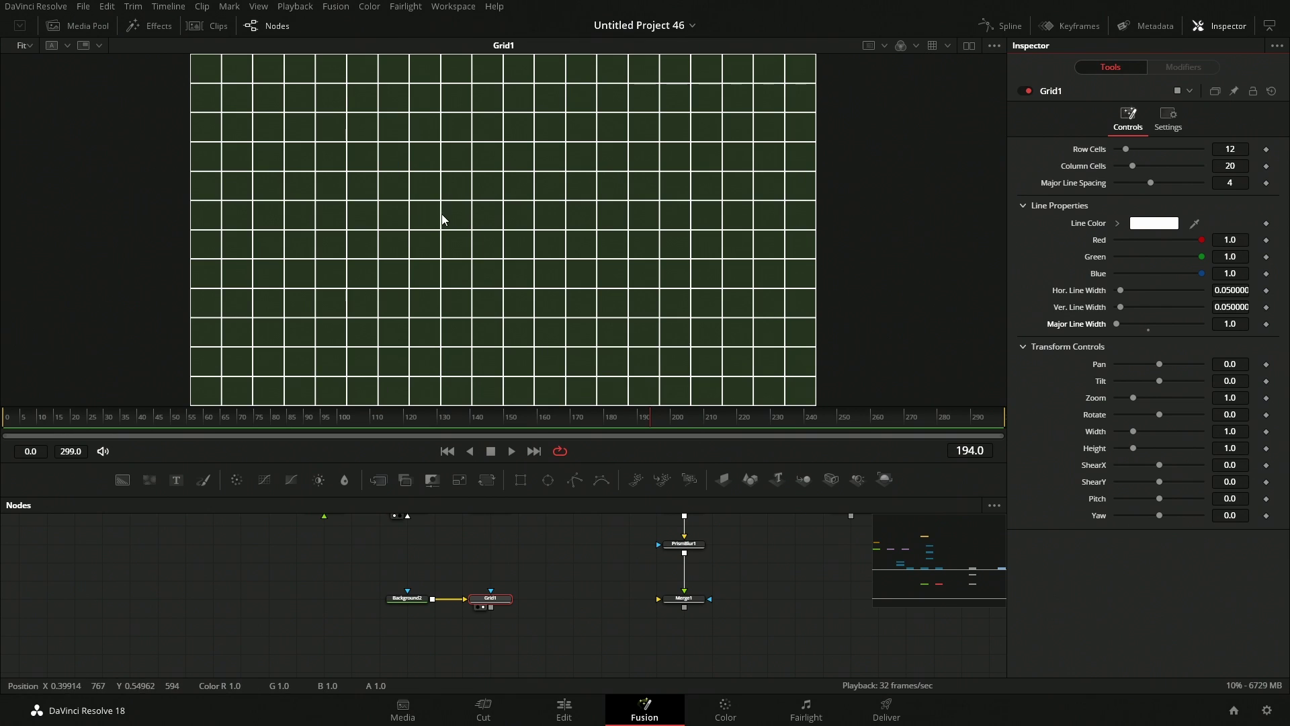
Copy the HTML colour code #263221 from Background2's colour settings and leave the colour as it is
left_click(407, 597)
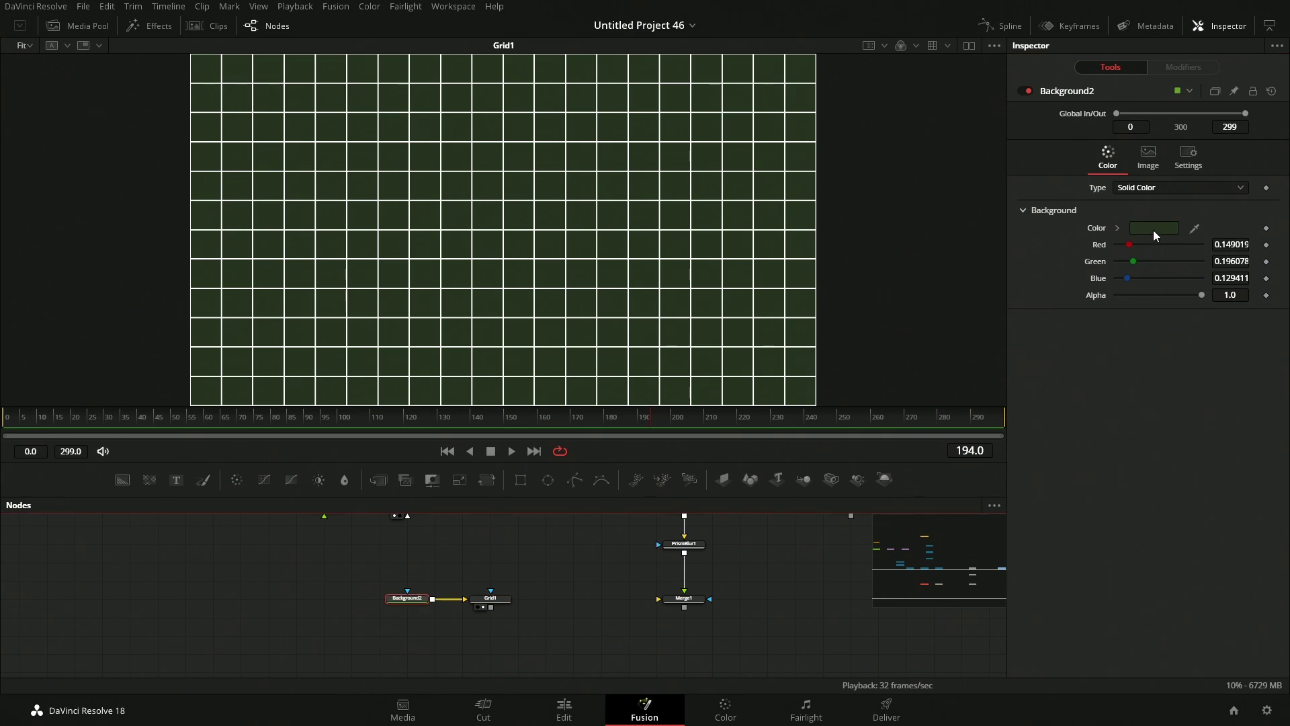
left_click(1154, 229)
left_click(710, 482)
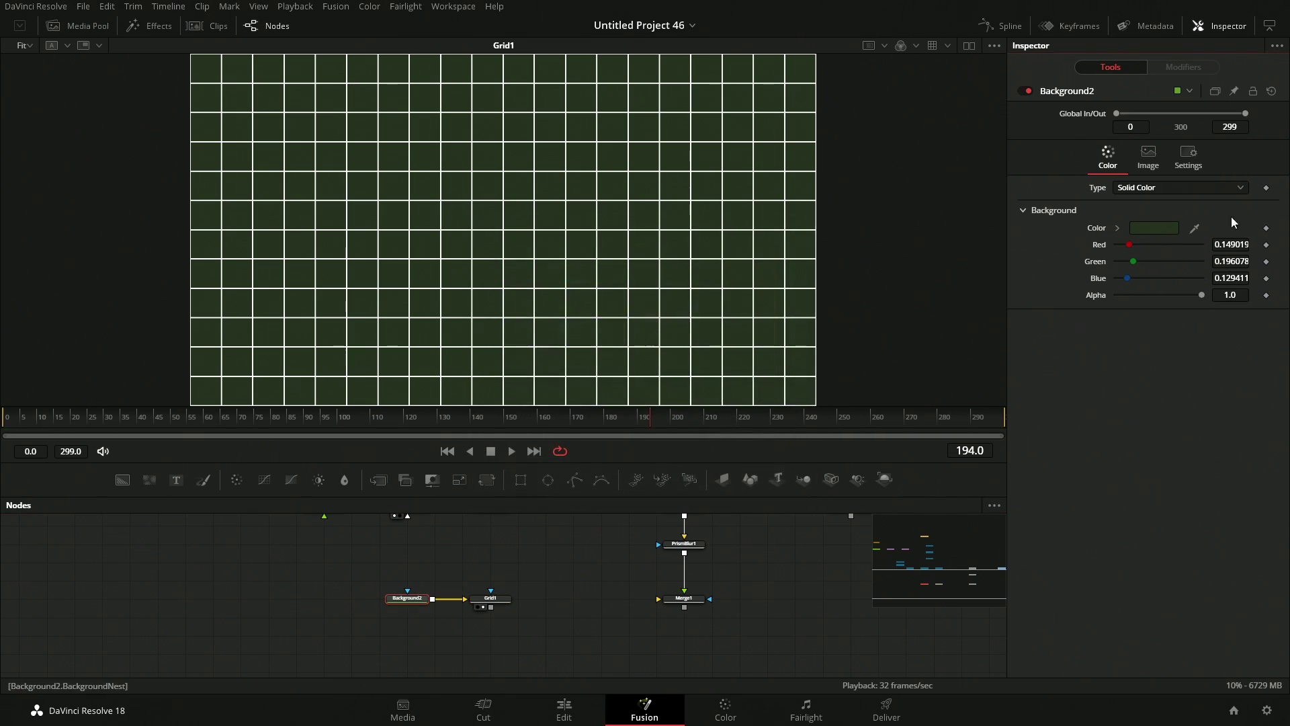
left_click(1154, 228)
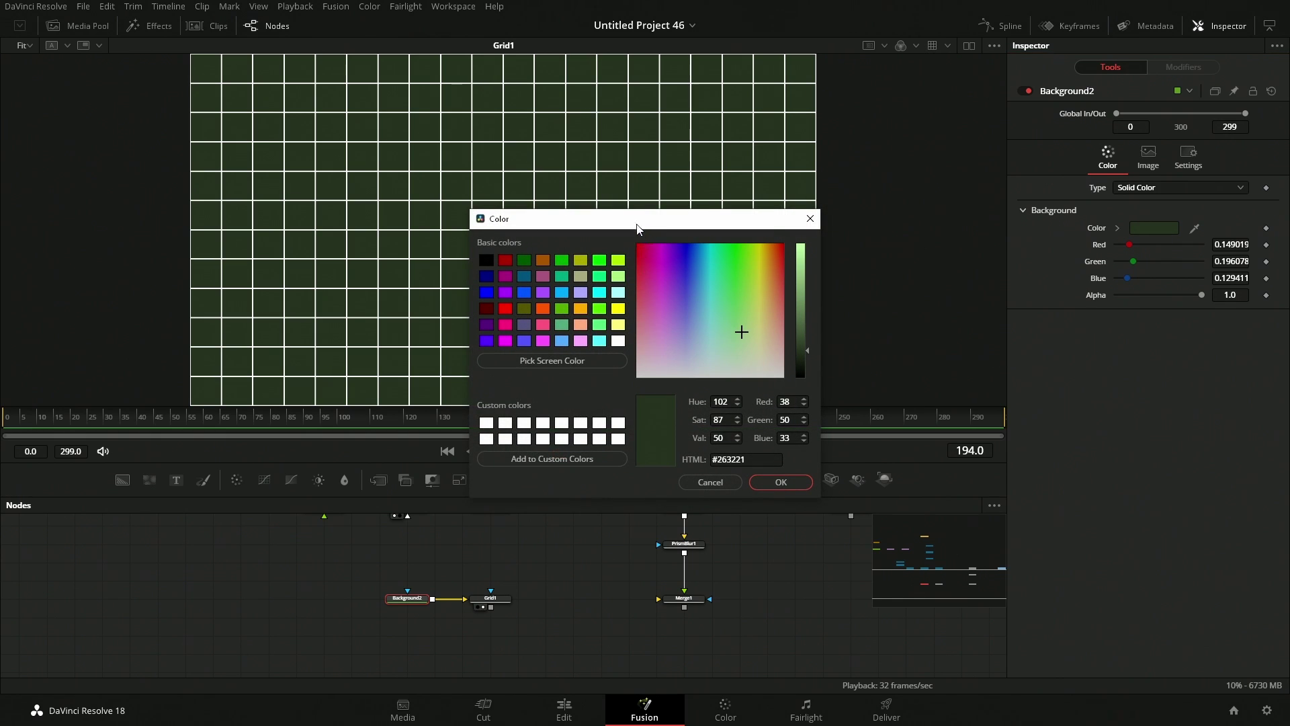
left_click_drag(634, 225, 606, 194)
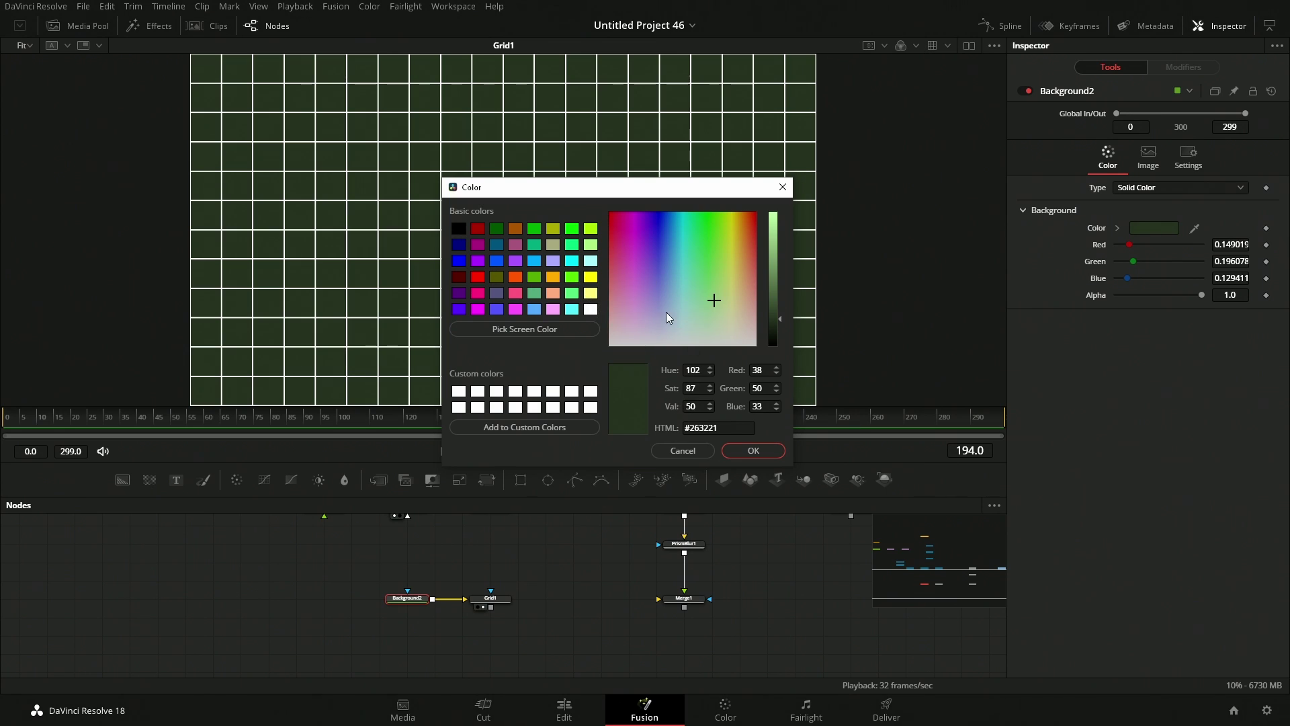
left_click(689, 428)
type("7")
left_click(692, 454)
Paste the background's colour code into Grid1's line colour and brighten it to #43583a
left_click(507, 603)
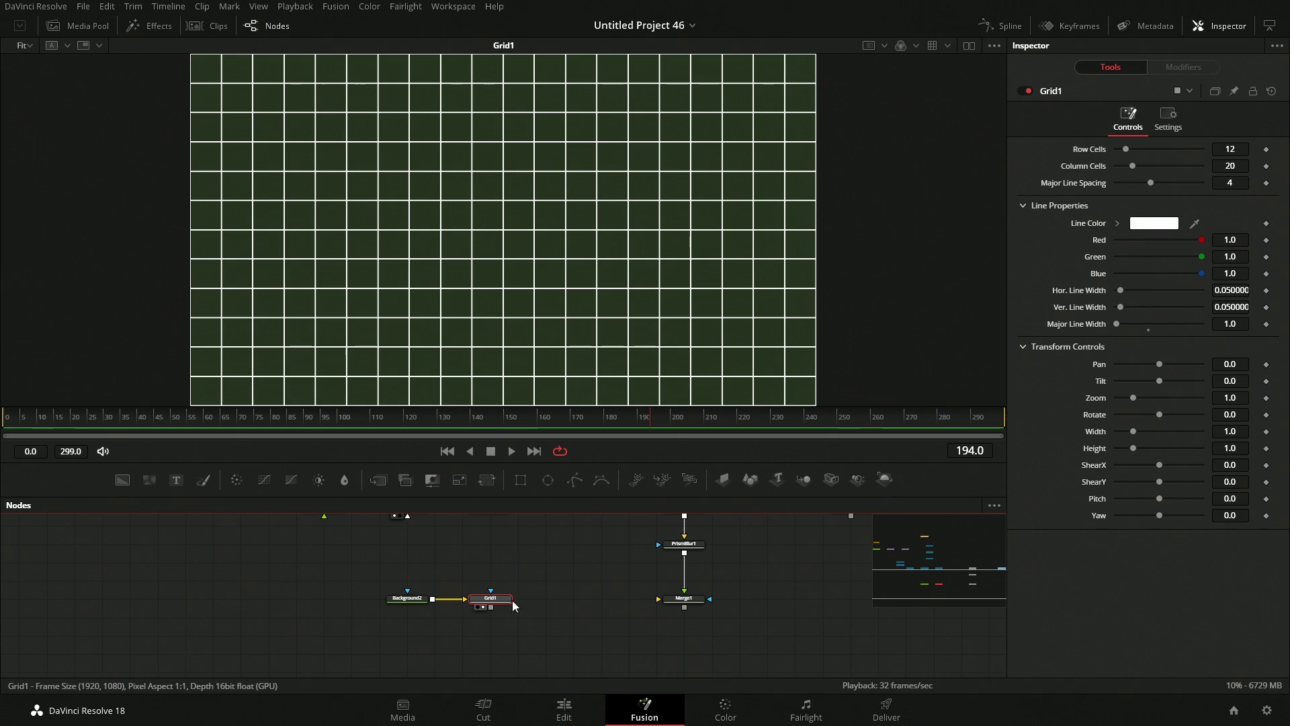
left_click(1152, 225)
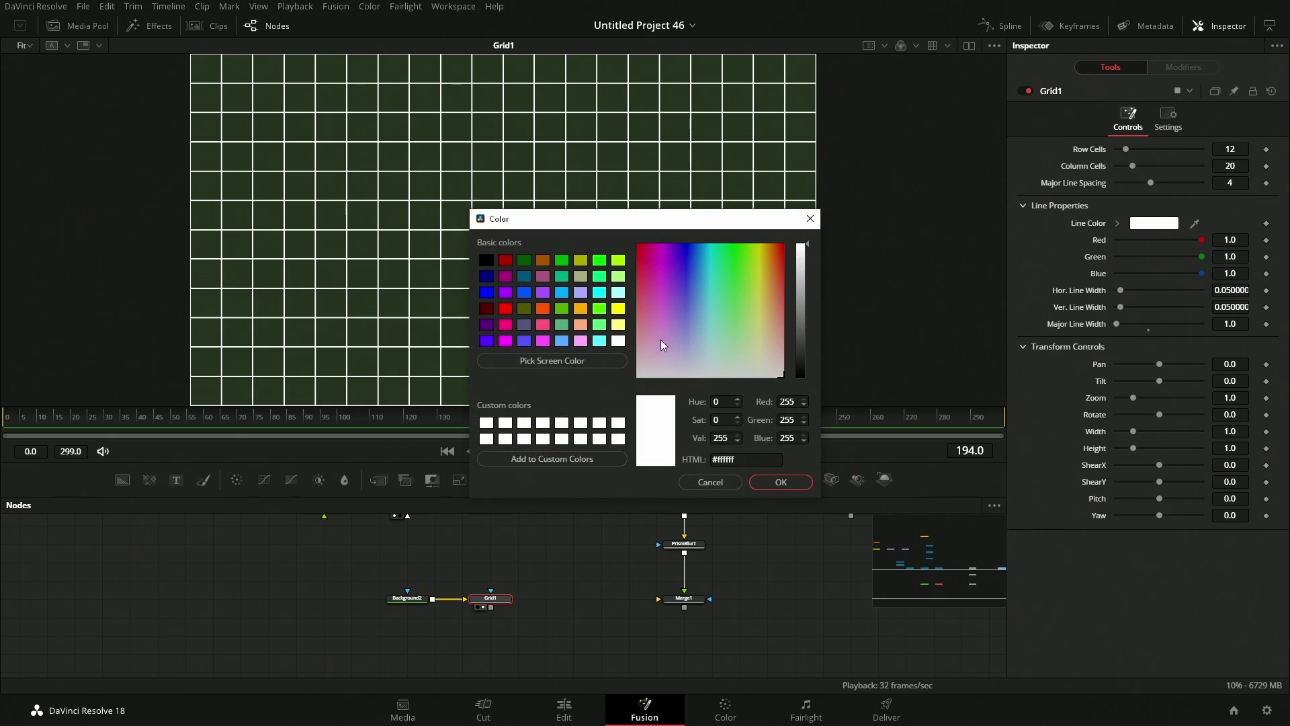
left_click_drag(745, 464, 717, 462)
type("263221")
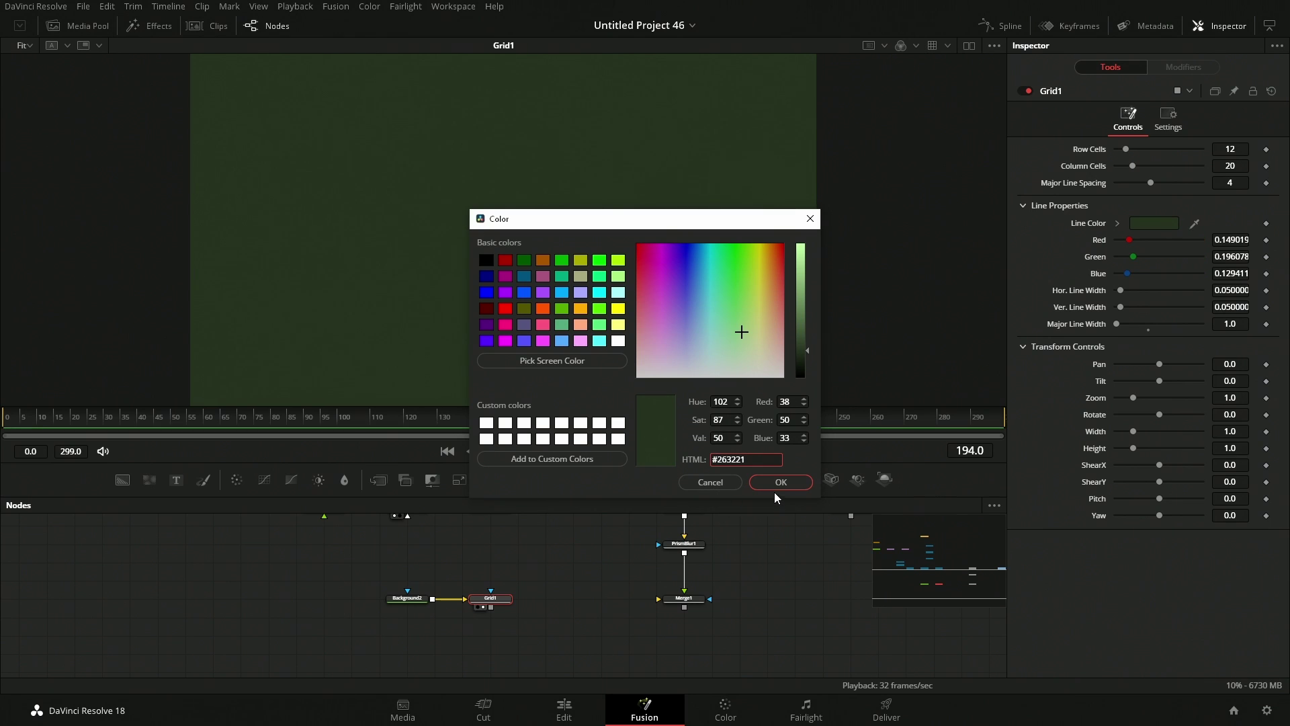
left_click_drag(805, 352, 807, 332)
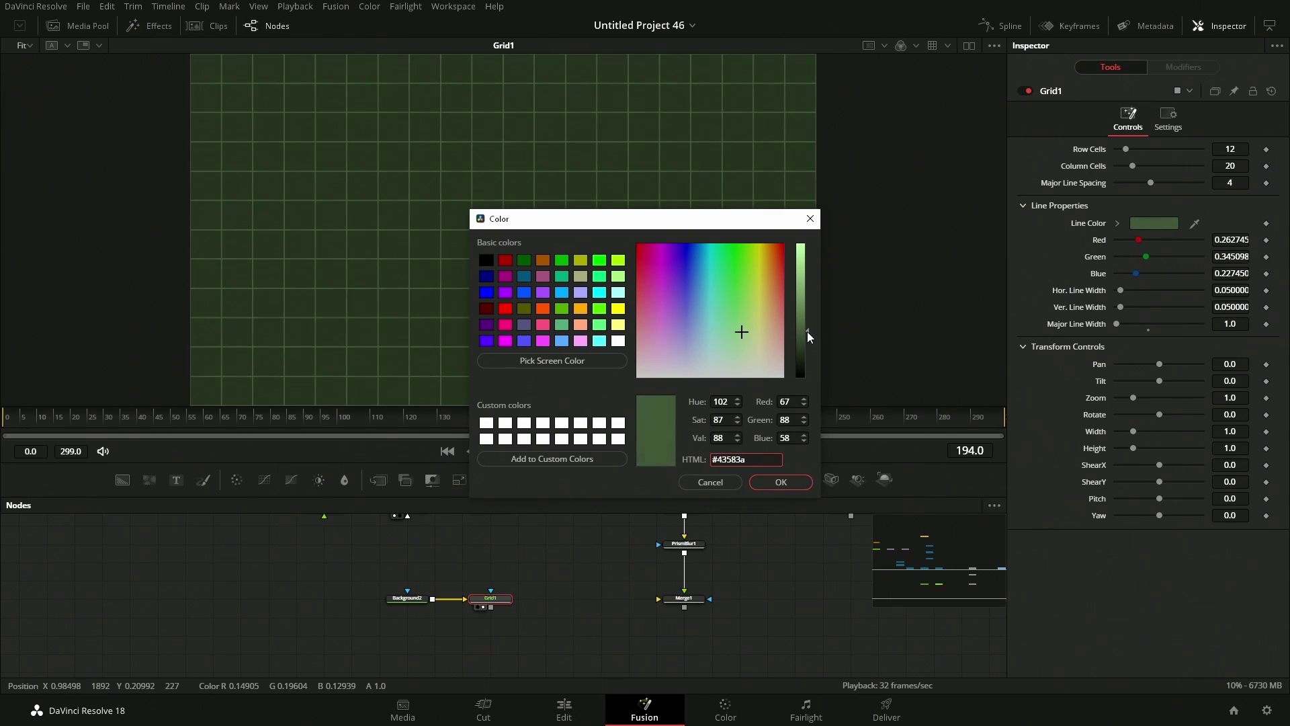
left_click(797, 483)
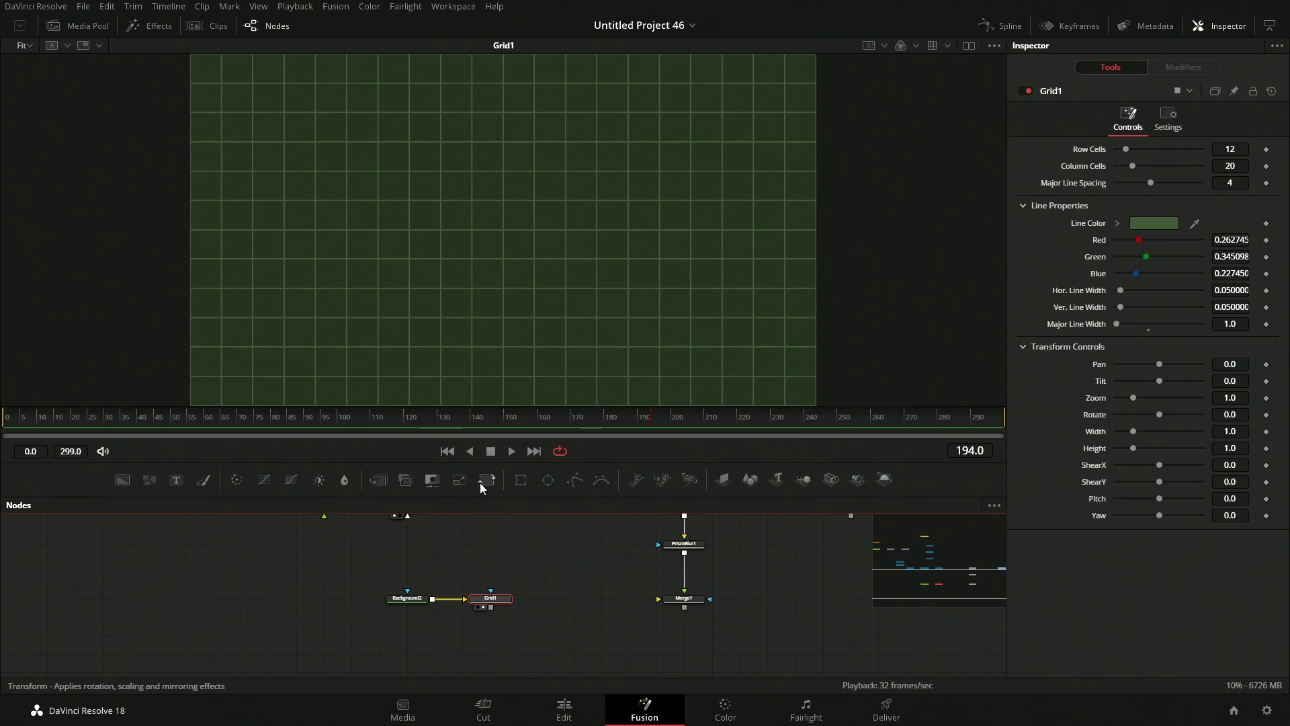
Inspect the grid lines up close and add a Blur node after Grid1
scroll(528, 214, "up", 5)
scroll(578, 218, "up", 3)
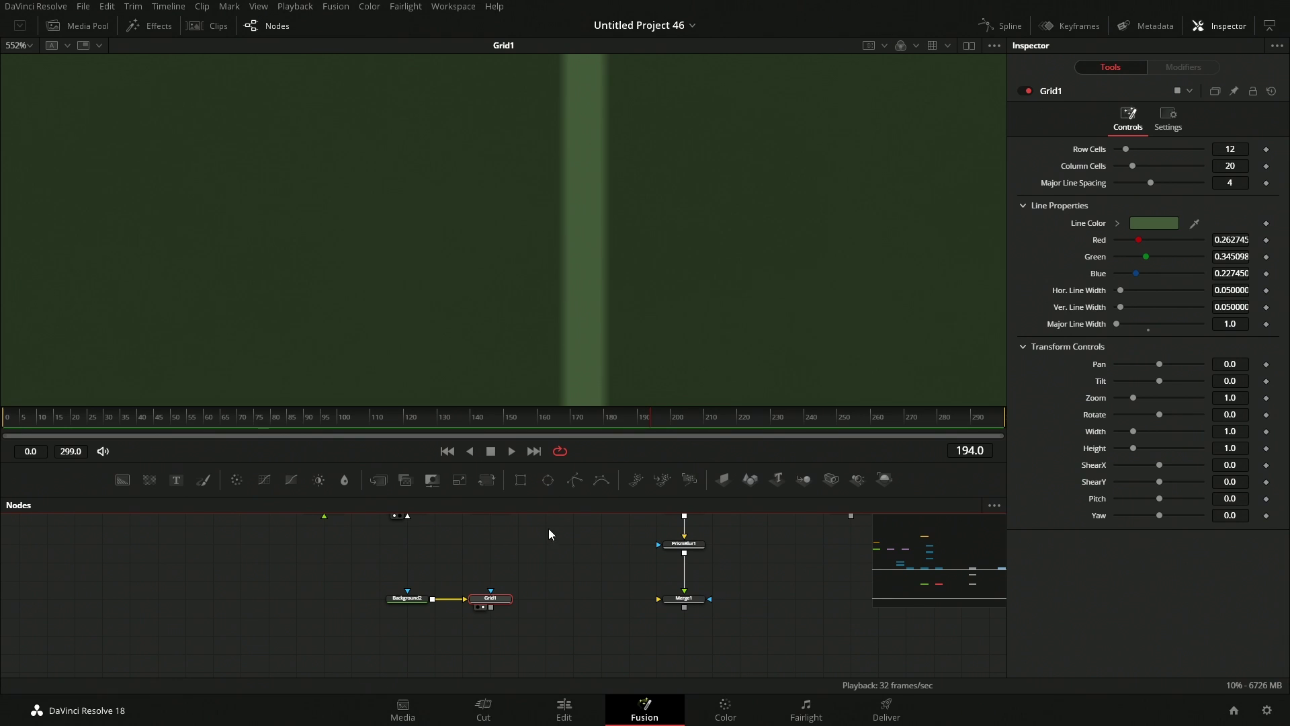
scroll(582, 350, "down", 10)
scroll(575, 367, "up", 2)
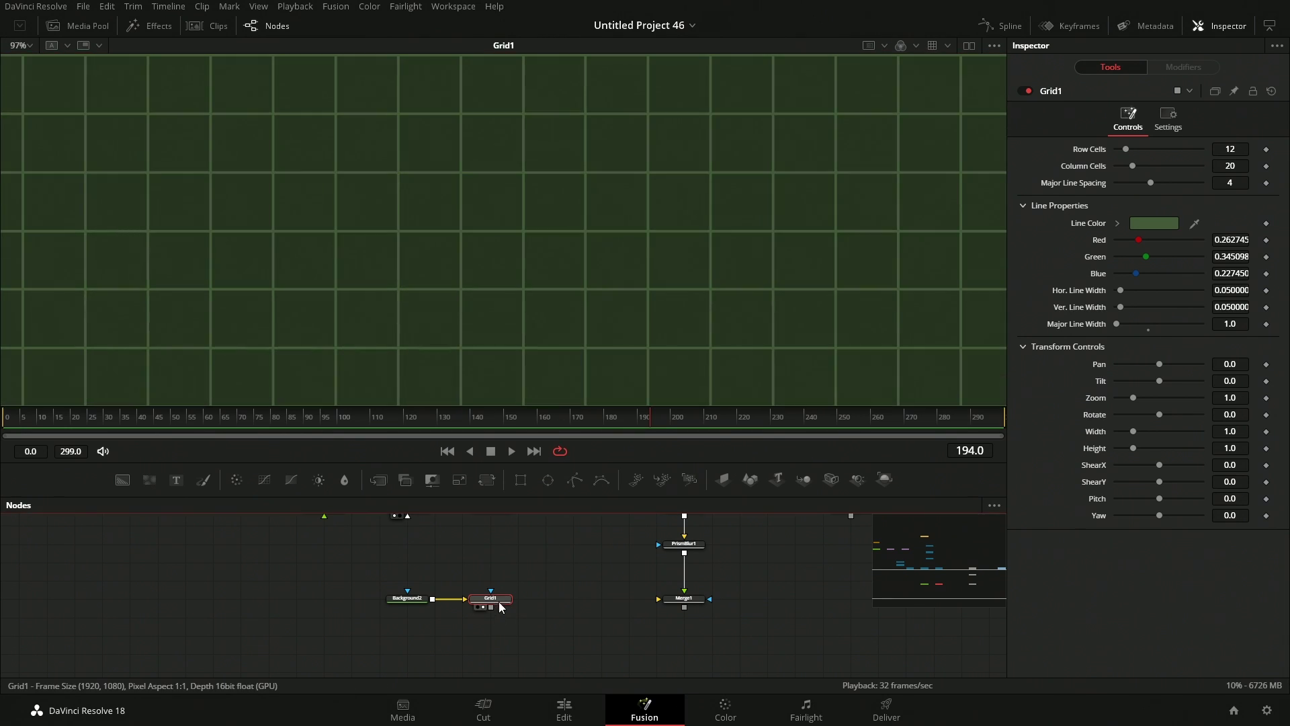
key("shift+space")
type("gr")
key("BackSpace")
key("BackSpace")
type("bl")
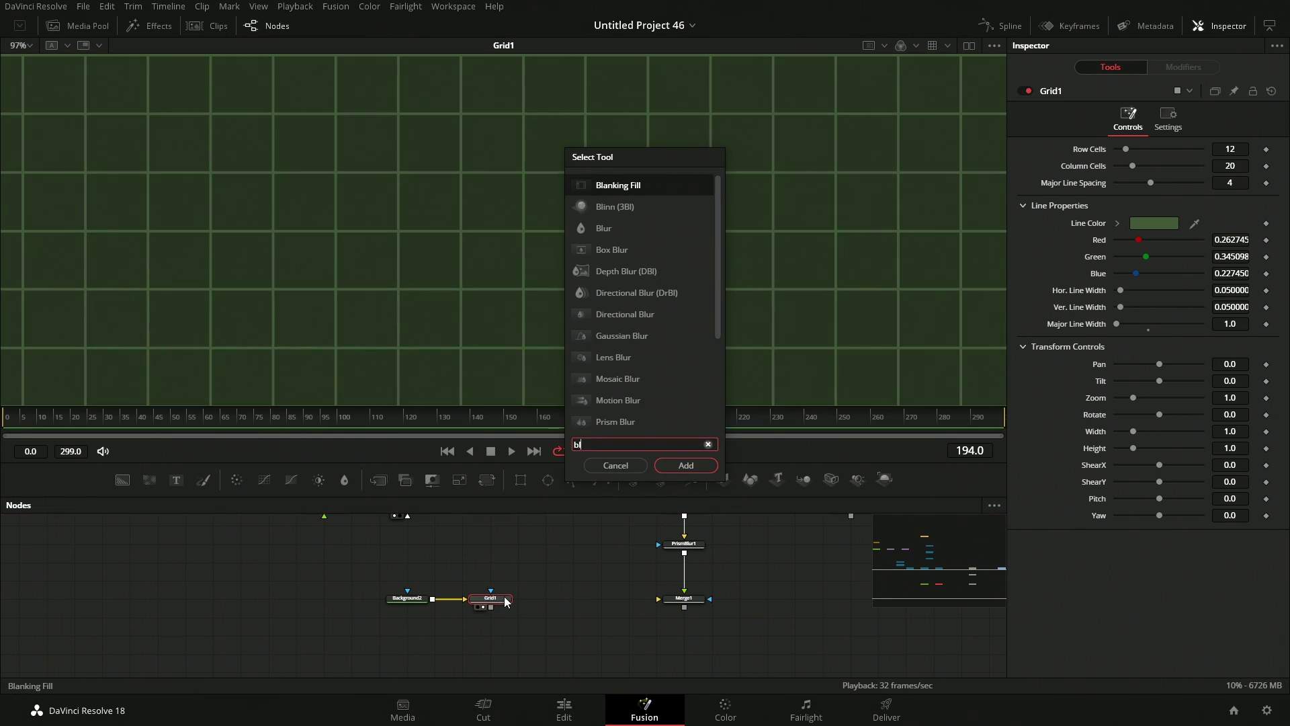
key("Down")
key("Down")
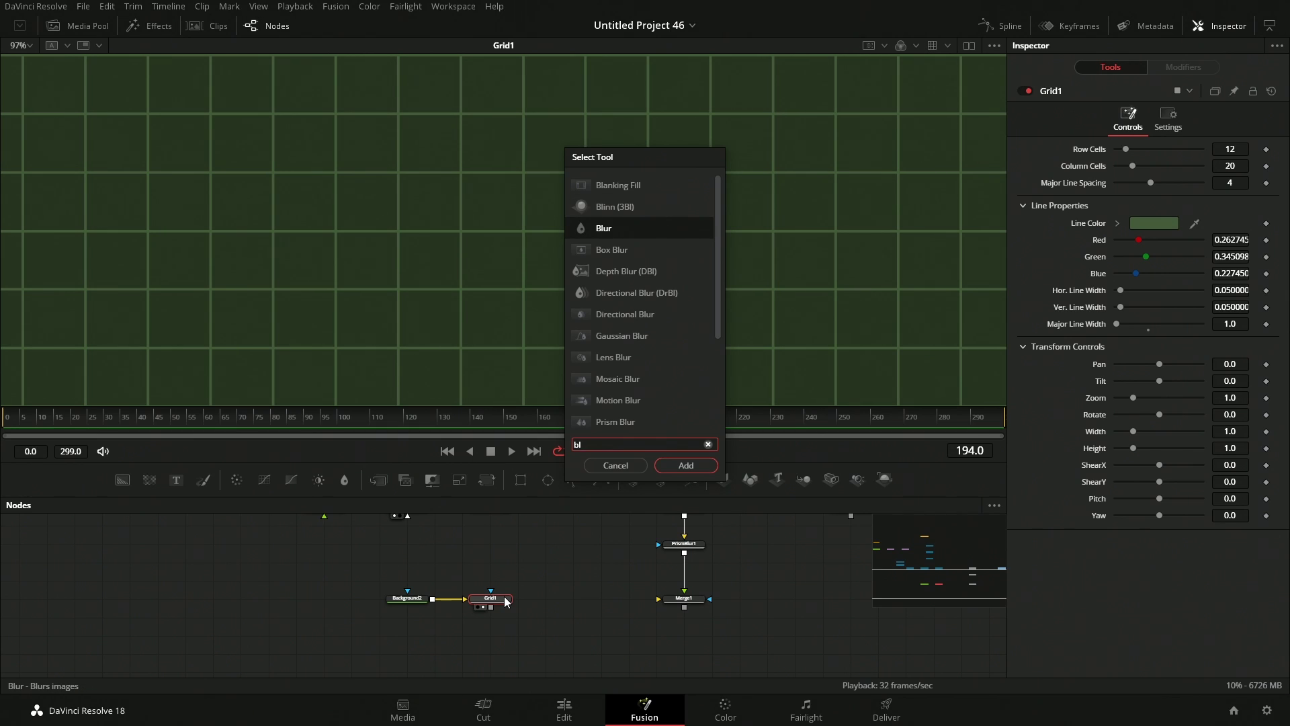
key("Return")
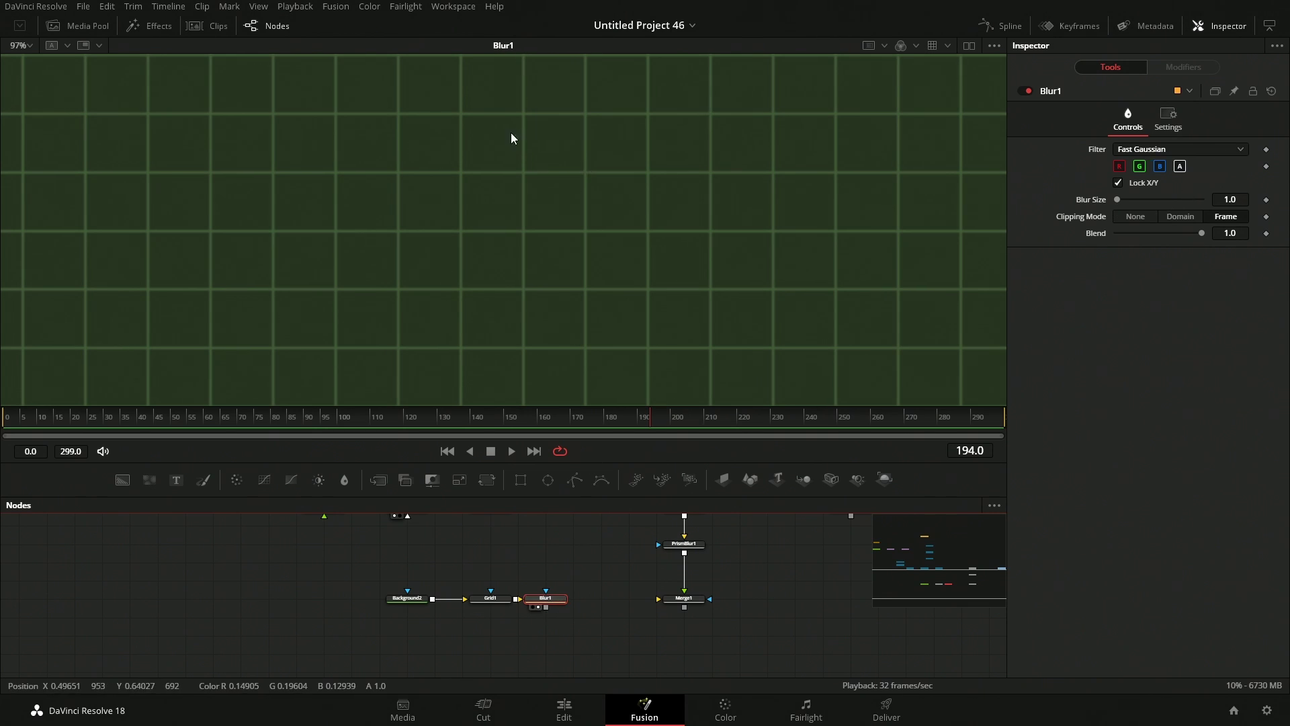
Compare the grid lines with Blur1 off and on, and bring the whole frame back into view
scroll(511, 140, "up", 5)
left_click(1024, 91)
left_click(1025, 90)
scroll(581, 255, "down", 8)
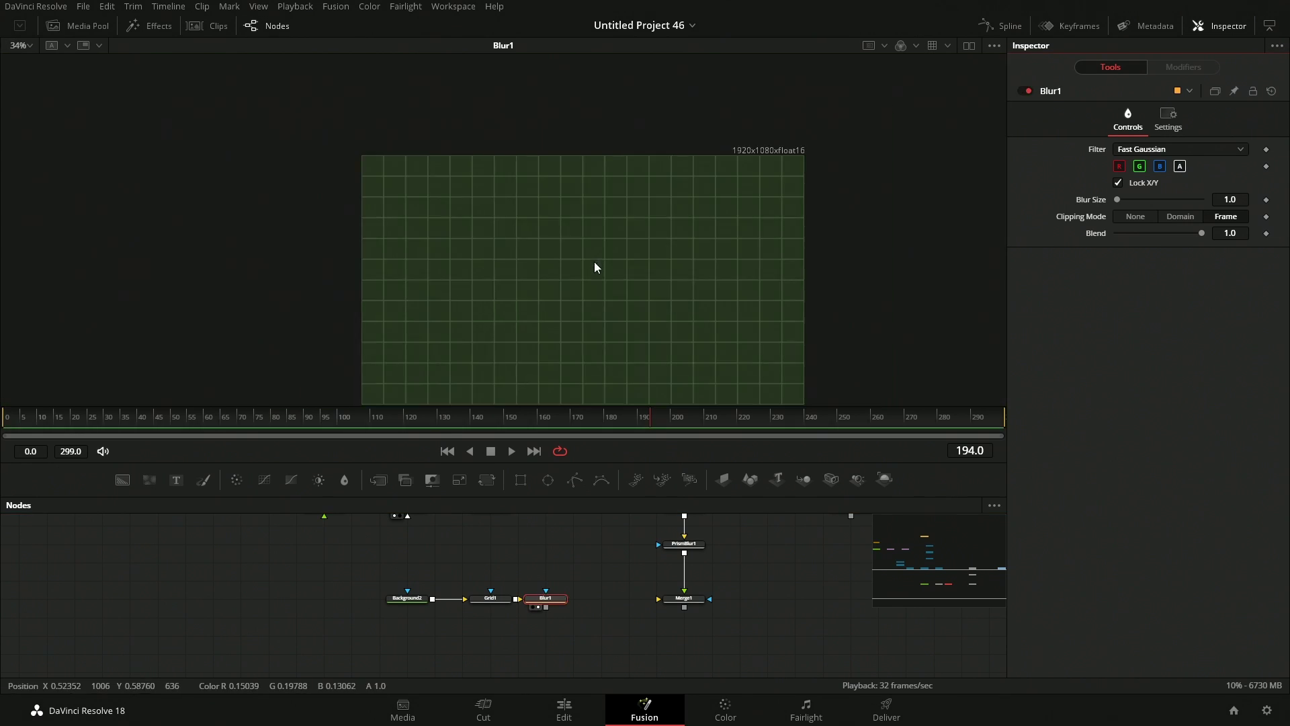
left_click_drag(619, 289, 592, 249)
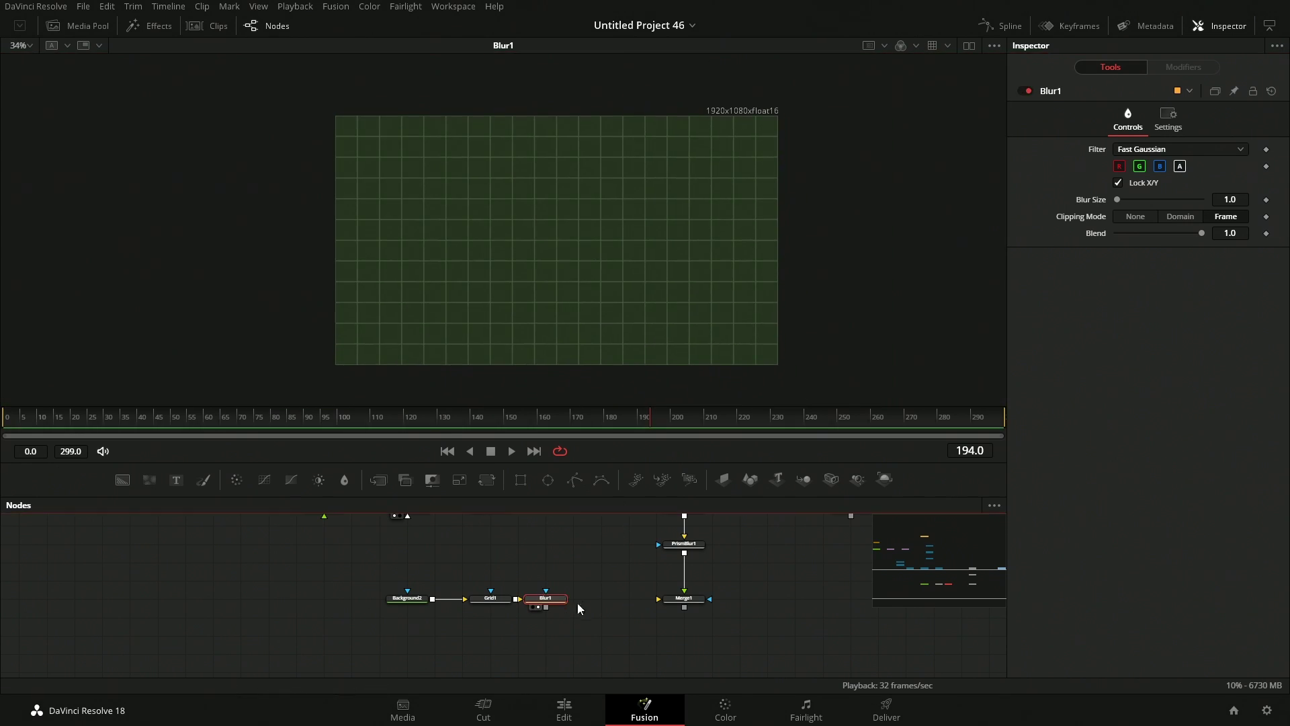
Move Background2, Grid1 and Blur1 together to a row below Merge1
left_click_drag(578, 576, 362, 623)
left_click_drag(477, 599, 475, 636)
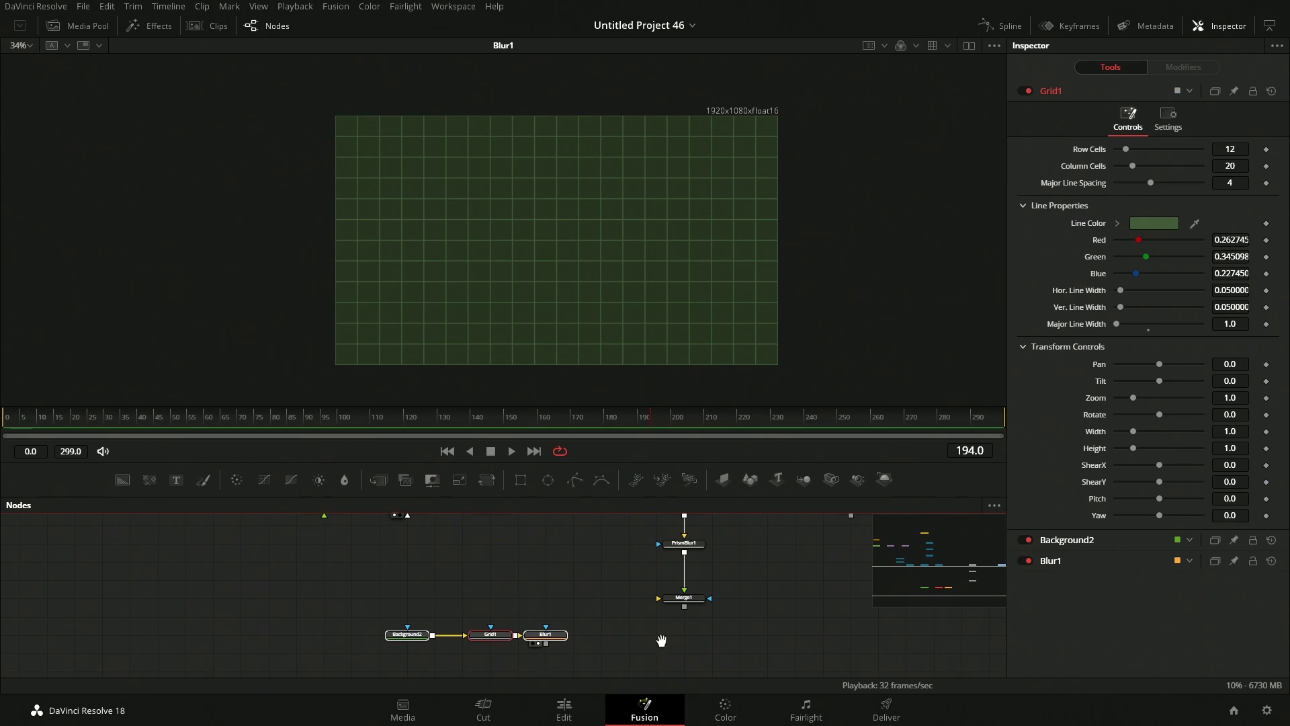
left_click_drag(656, 637, 543, 594)
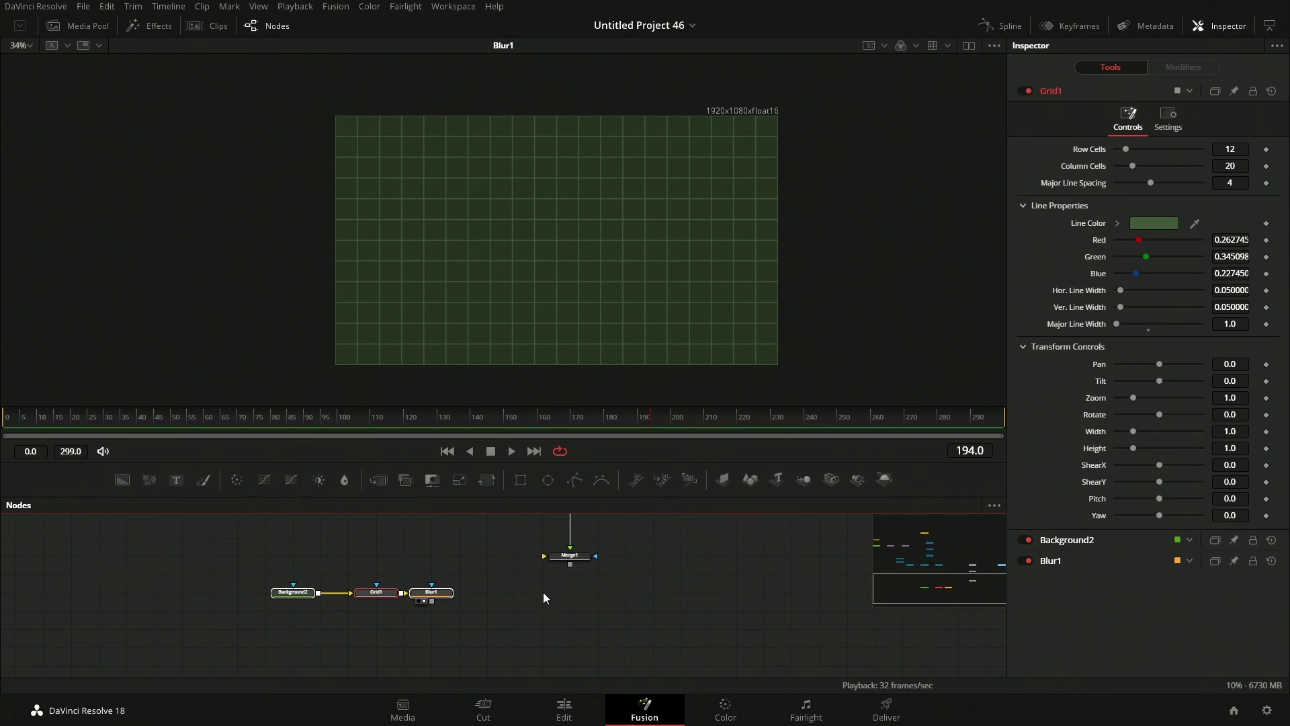
Try combining Blur1 and Merge1 through a new Merge node with swapped inputs, and delete that node
left_click_drag(440, 593, 571, 566)
left_click(573, 597)
key("1")
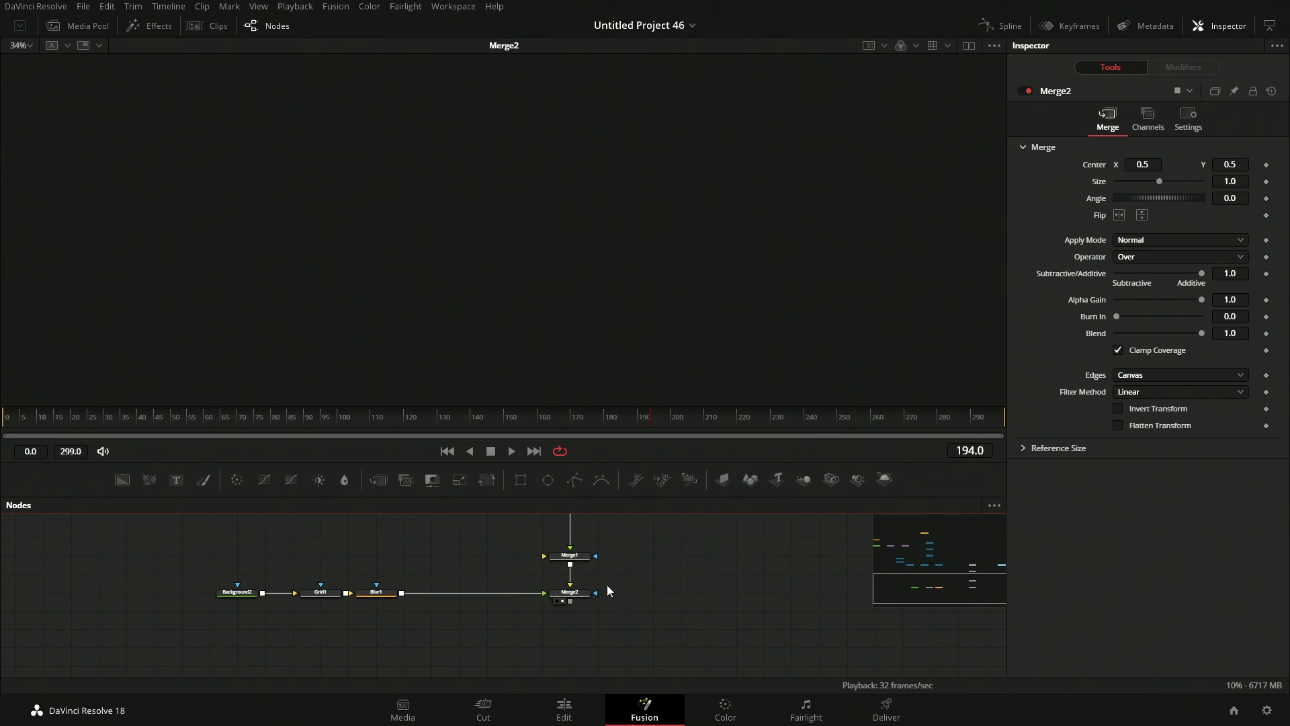
key("ctrl+t")
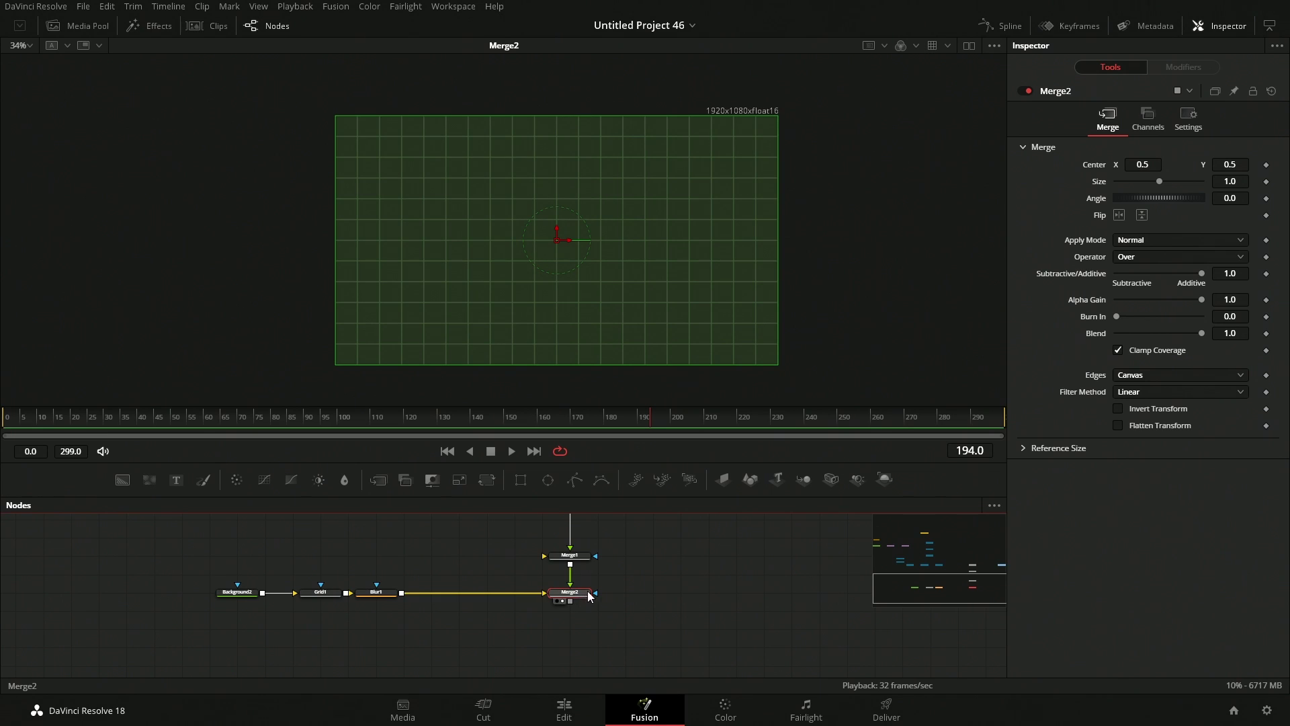
key("Delete")
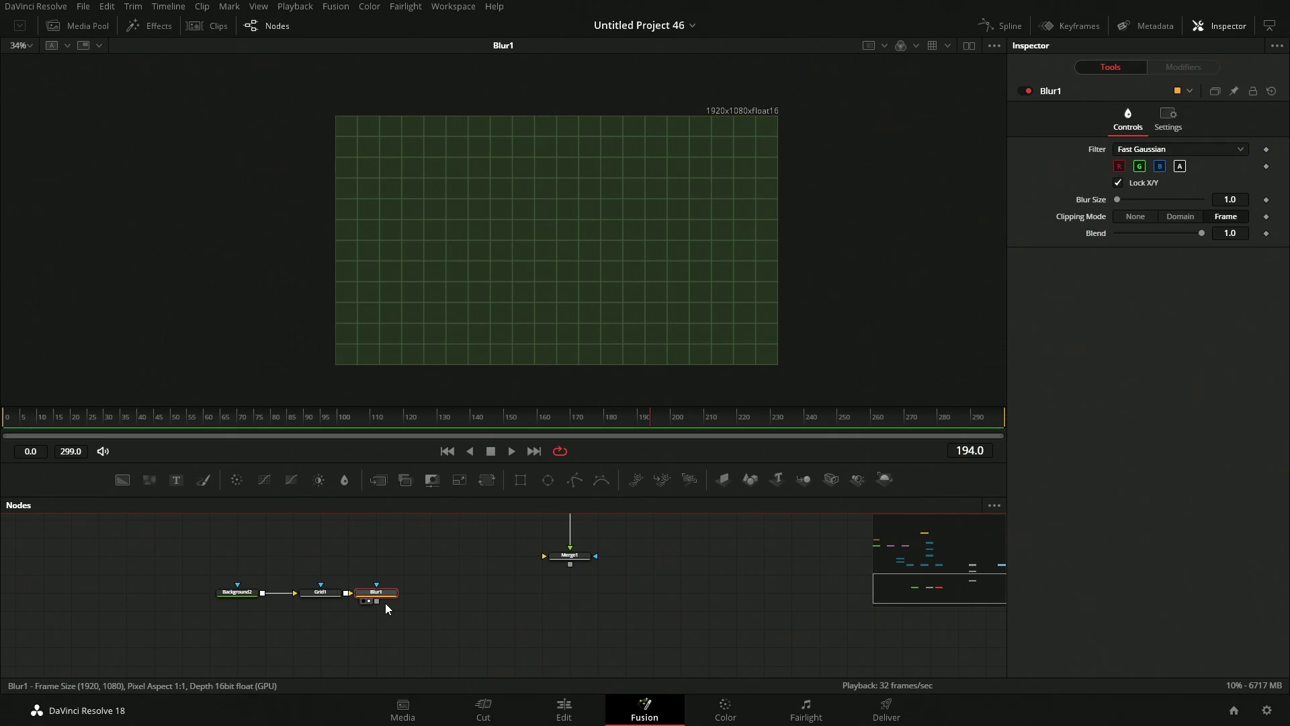
Connect Blur1 to Merge1 as its background, view Merge1 and play the composite briefly
left_click_drag(377, 601, 576, 594)
key("2")
left_click(684, 542)
left_click(499, 448)
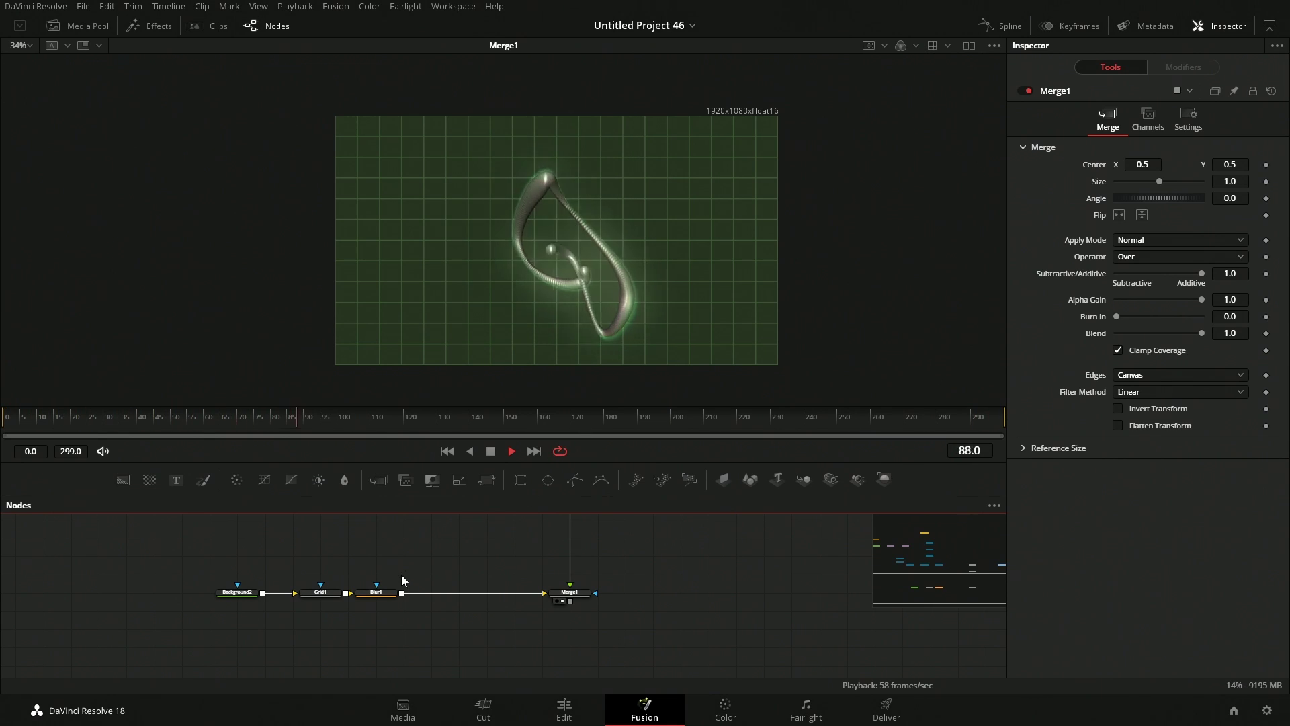
left_click_drag(402, 575, 428, 572)
left_click(489, 451)
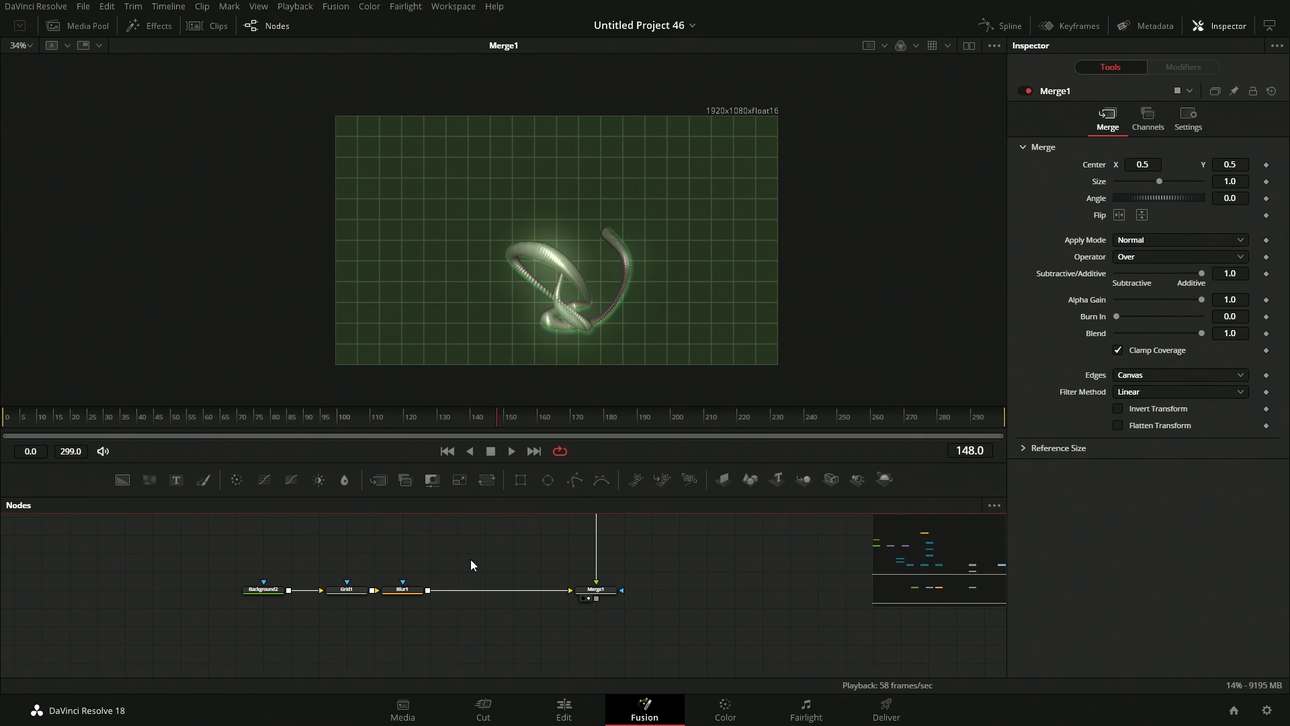
Add a Displace node and insert it on the connection between Blur1 and Merge1
key("shift+space")
type("dis")
key("Down")
key("Down")
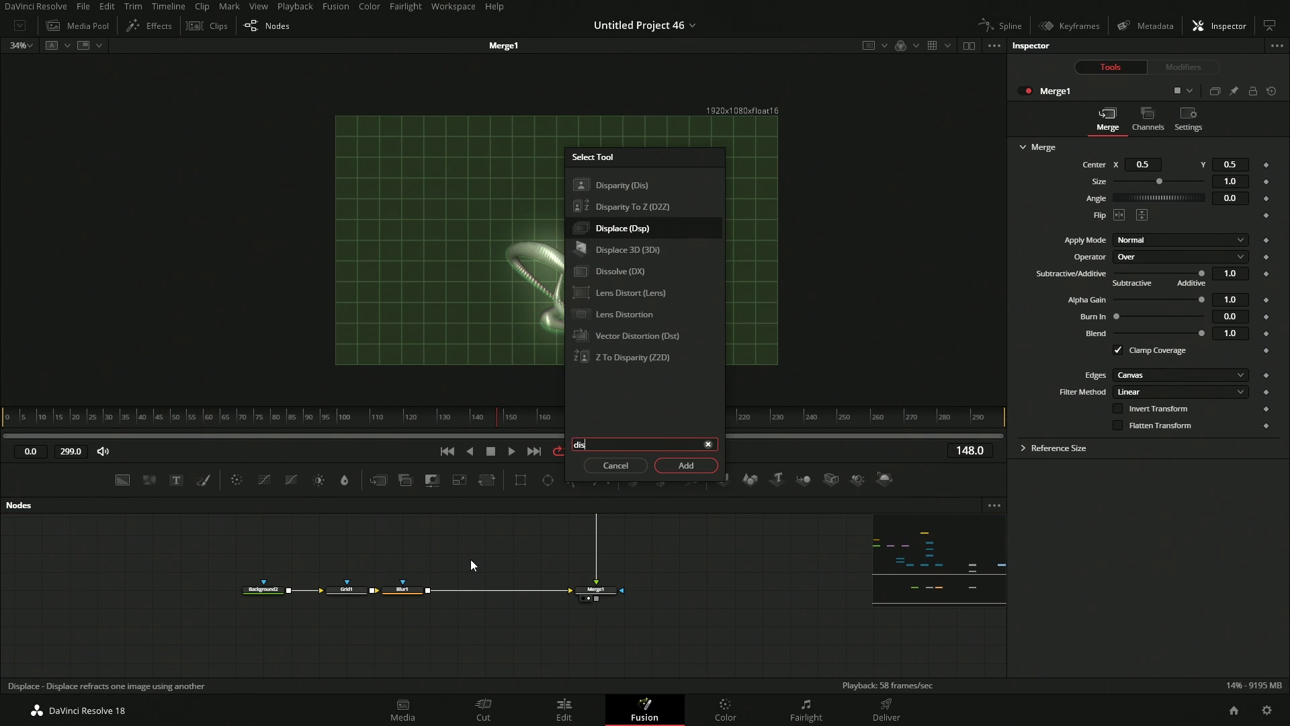
key("Return")
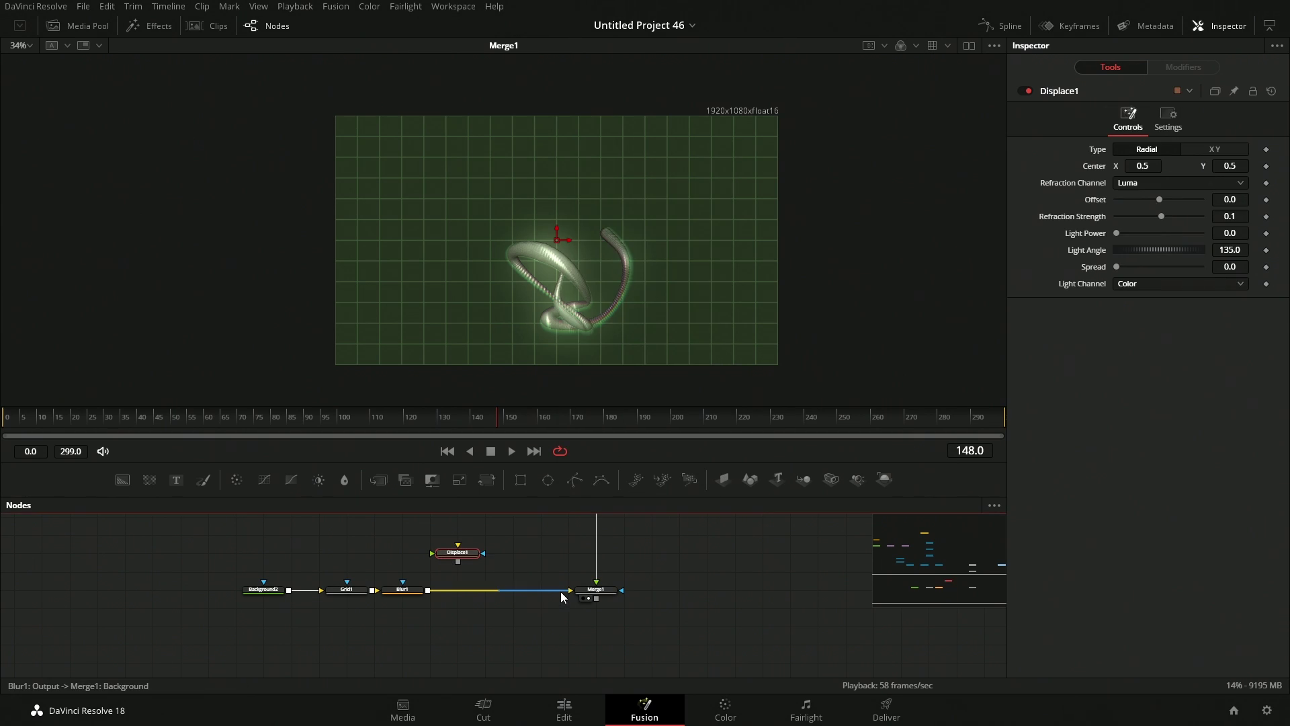
mouse_move(559, 589)
left_mouse_down()
mouse_move(457, 554)
mouse_move(591, 593)
mouse_move(570, 590)
left_mouse_up()
left_click_drag(476, 553, 527, 579)
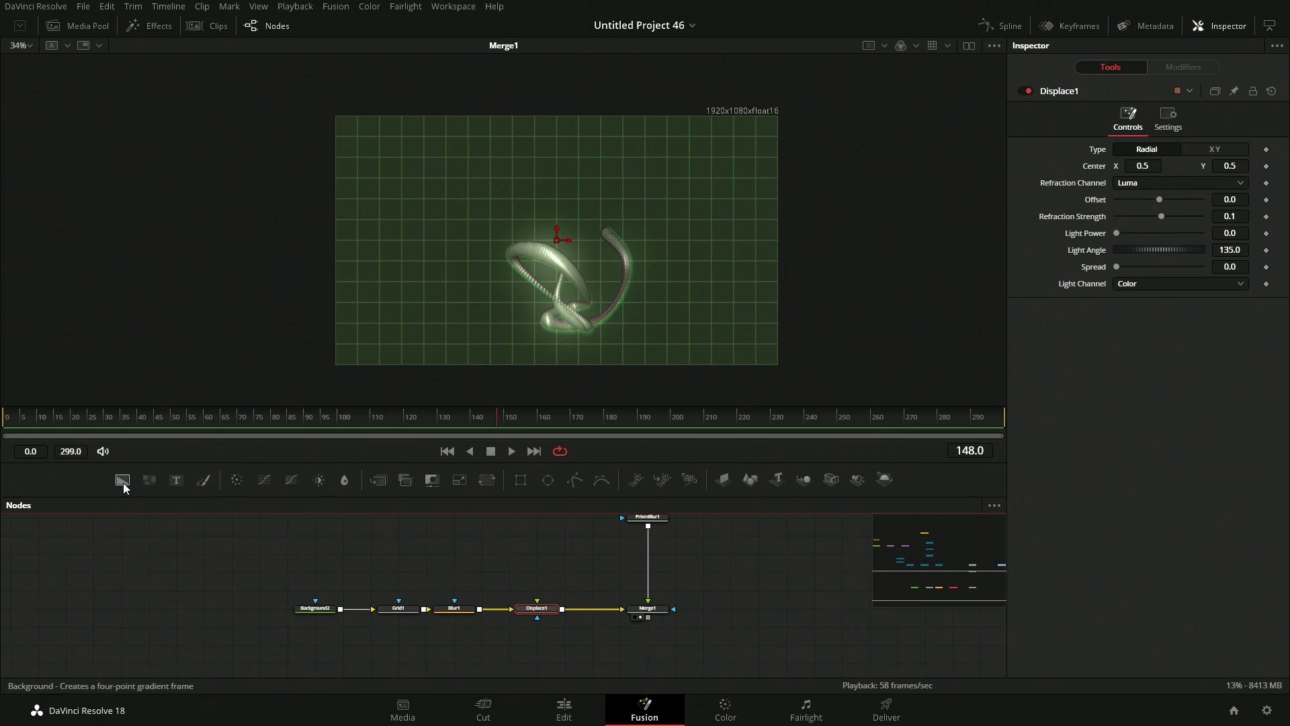
Add a Background node above Displace1, mask it with an Ellipse, and set its color to white
left_click_drag(122, 479, 505, 555)
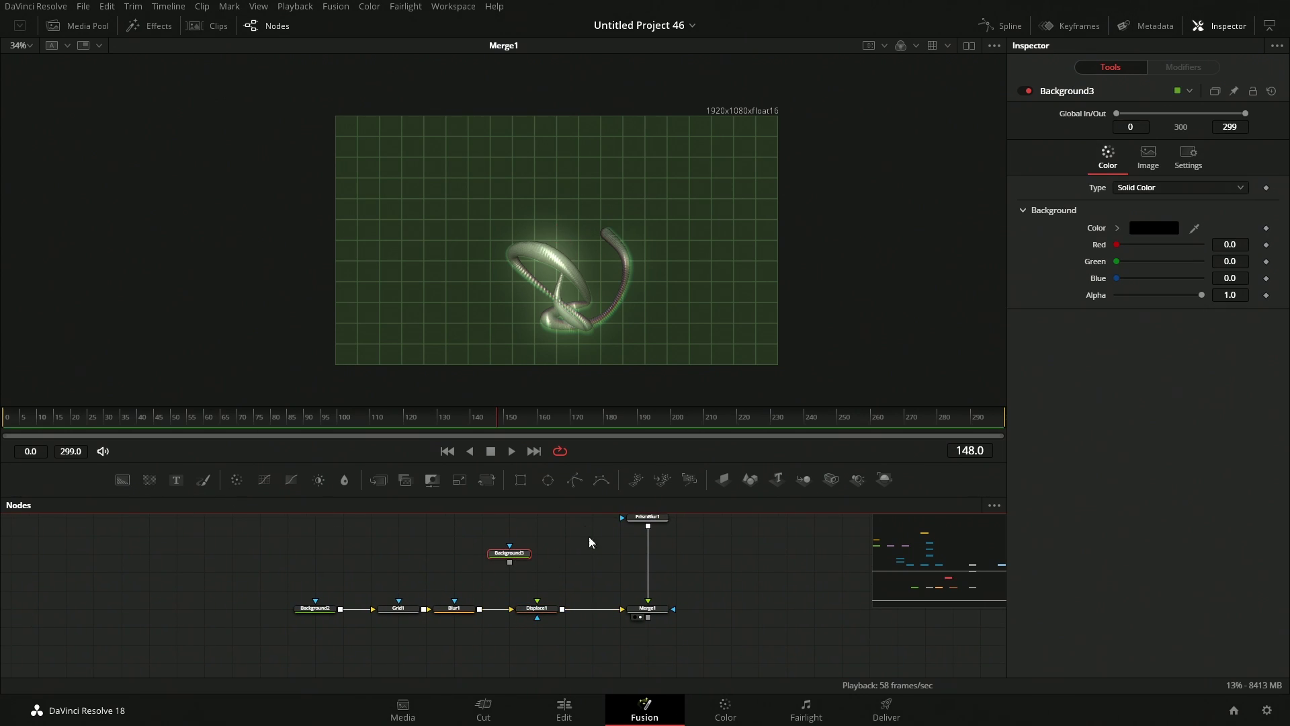
left_click_drag(548, 481, 598, 311)
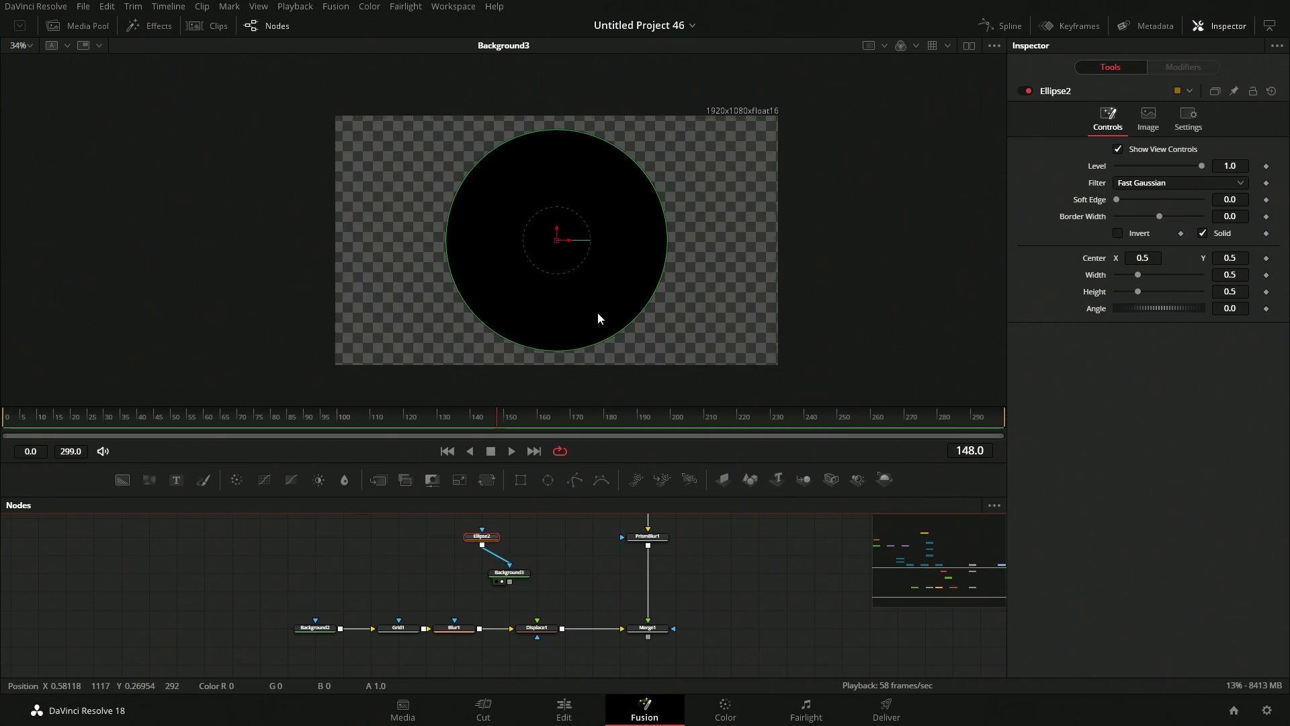
left_click(512, 575)
left_click(1153, 228)
left_click_drag(798, 307, 797, 247)
left_click(778, 479)
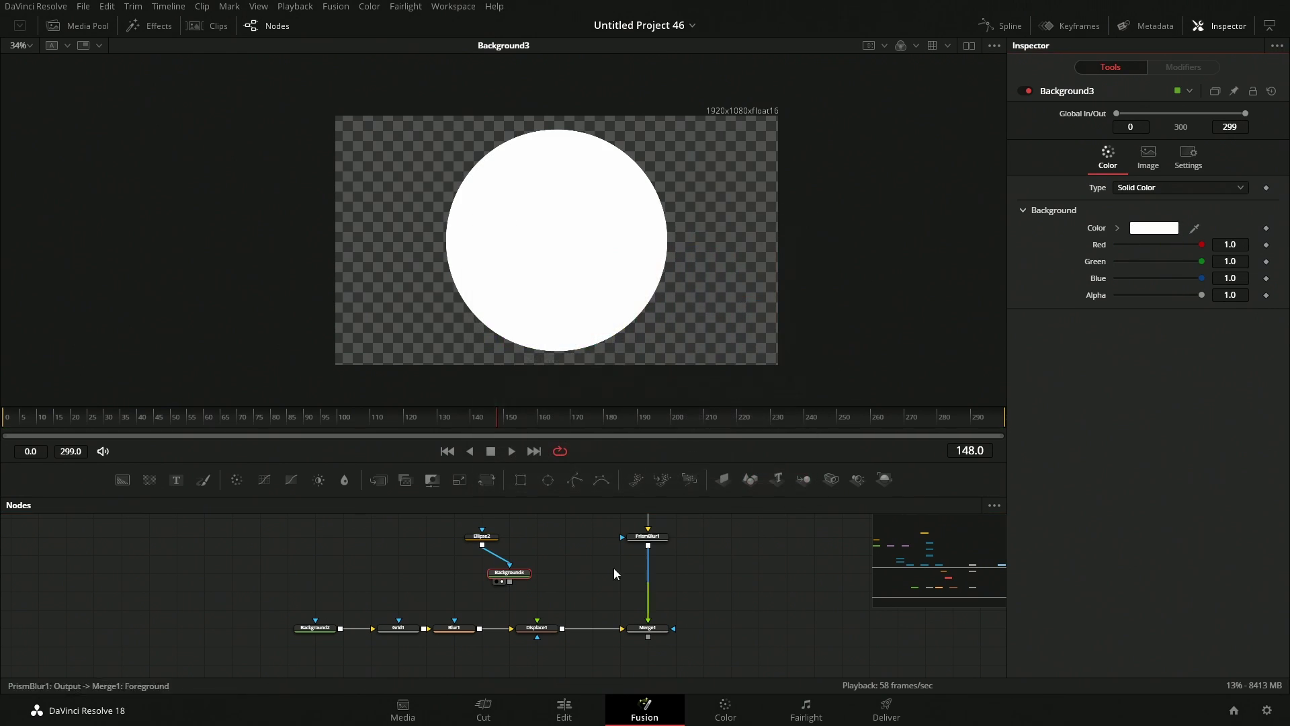
Stretch the ellipse mask to about 0.99 wide and 0.54 high, and set its soft edge to about 0.22
left_click(488, 538)
left_click_drag(676, 243, 776, 238)
left_click_drag(563, 129, 563, 120)
left_click_drag(1129, 200, 1217, 204)
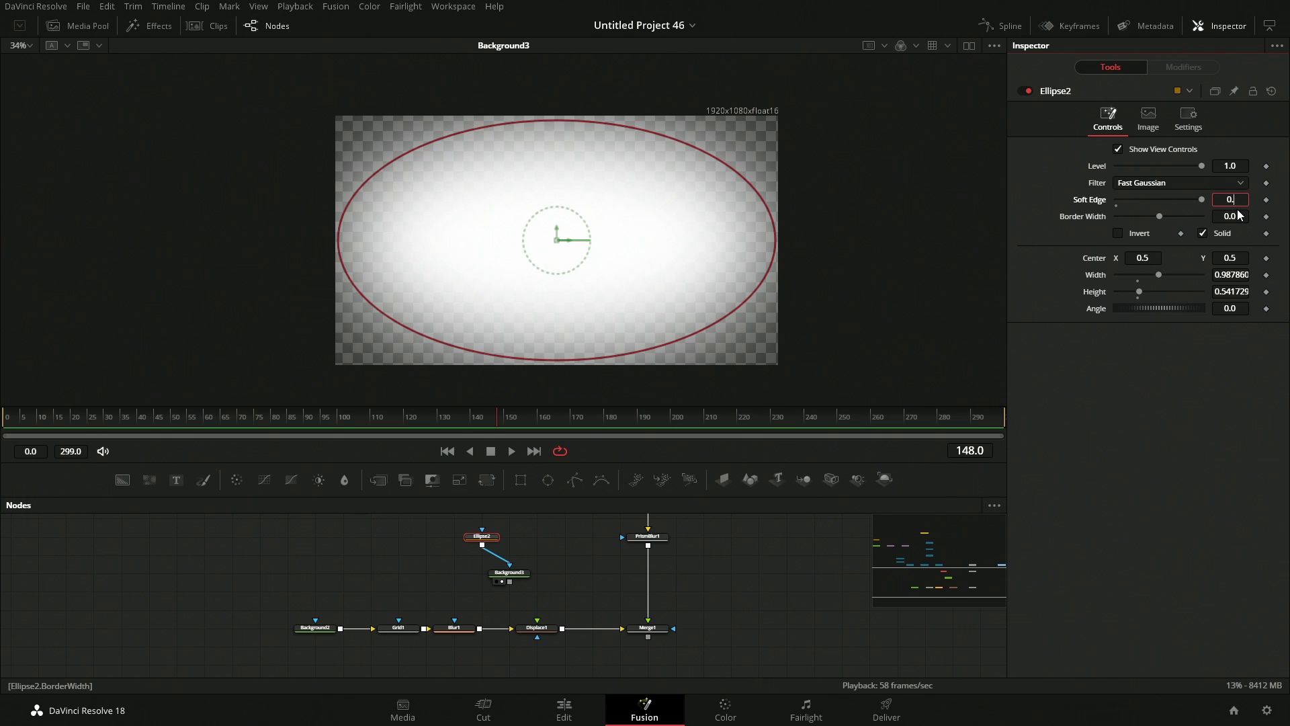
type("5")
left_click(1240, 215)
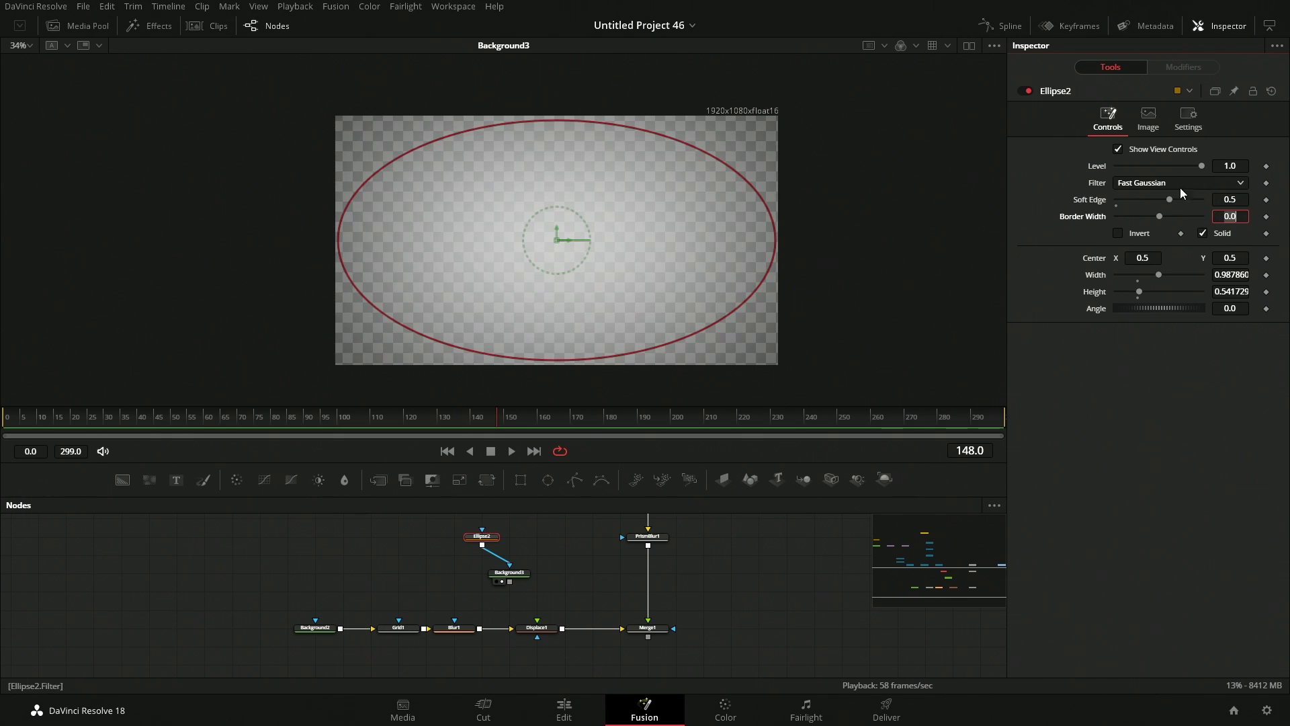
left_click_drag(1169, 200, 1136, 203)
Connect the white ellipse background to Displace1's foreground, view Displace1 and set its refraction strength to -0.5
left_click_drag(494, 596, 572, 621)
key("1")
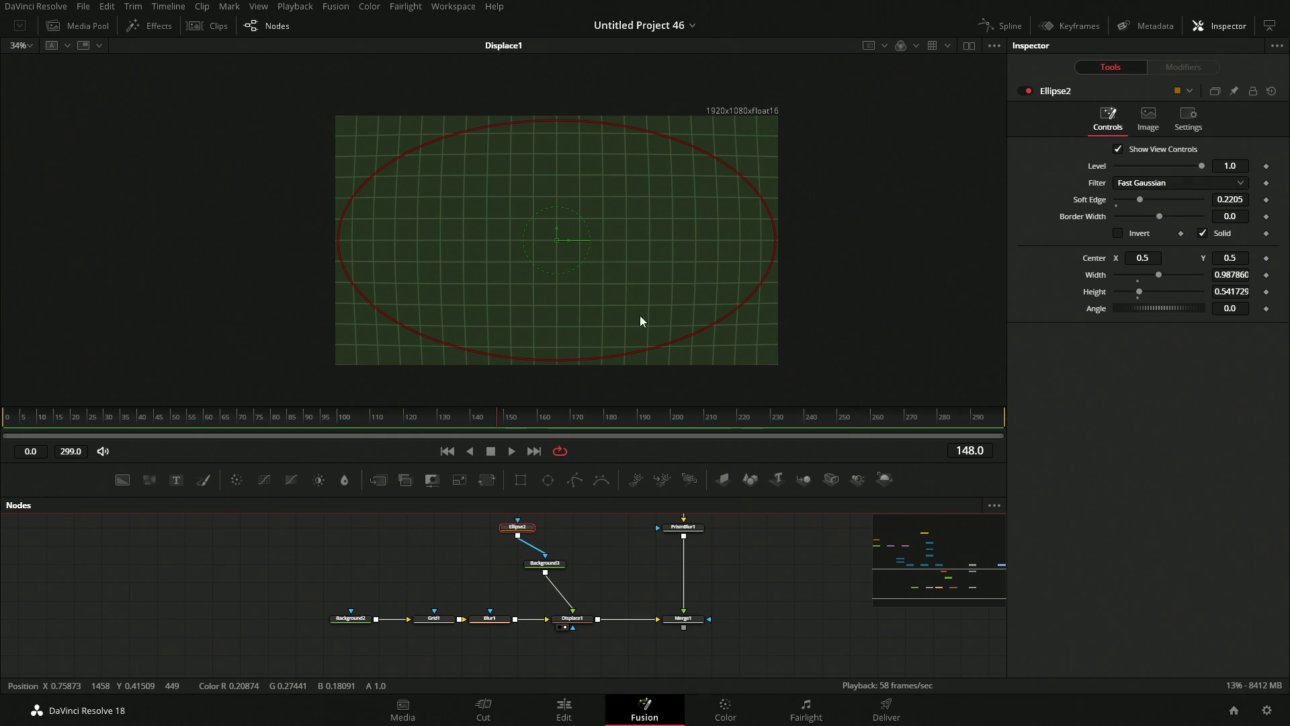
left_click(572, 619)
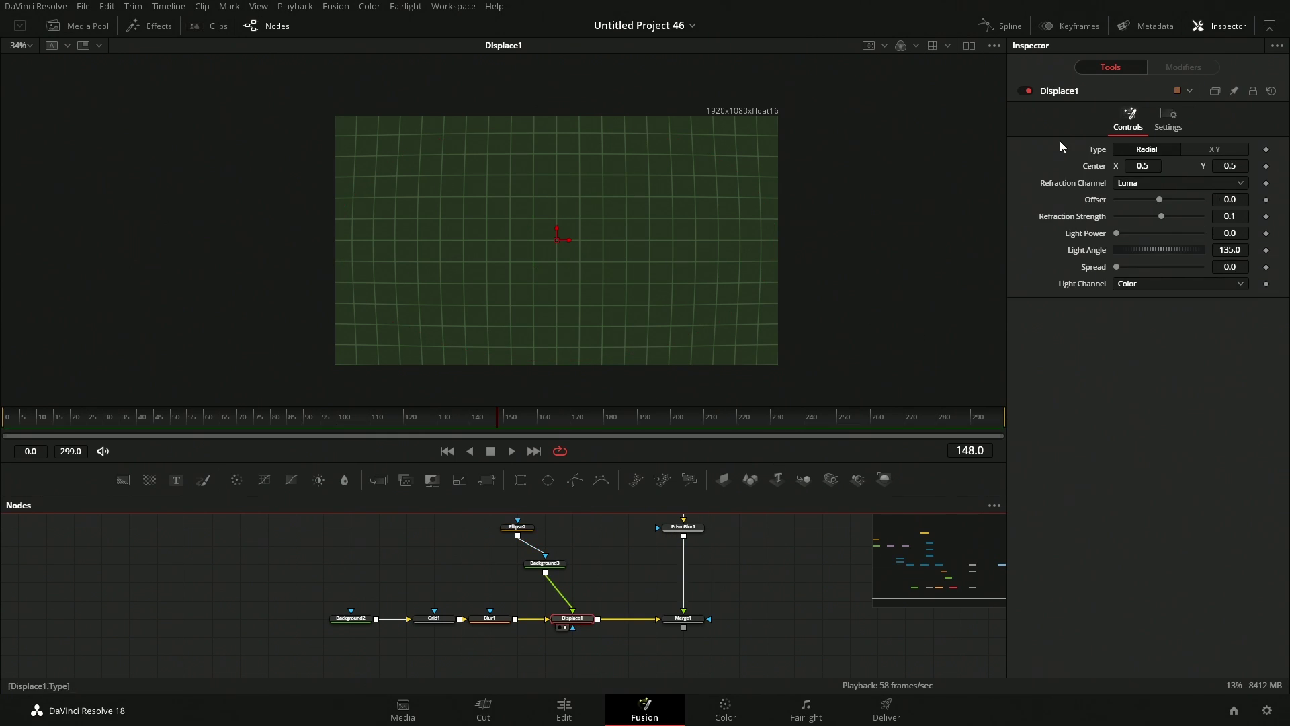
left_click(1023, 91)
left_click(1024, 90)
left_click_drag(1157, 217, 1149, 216)
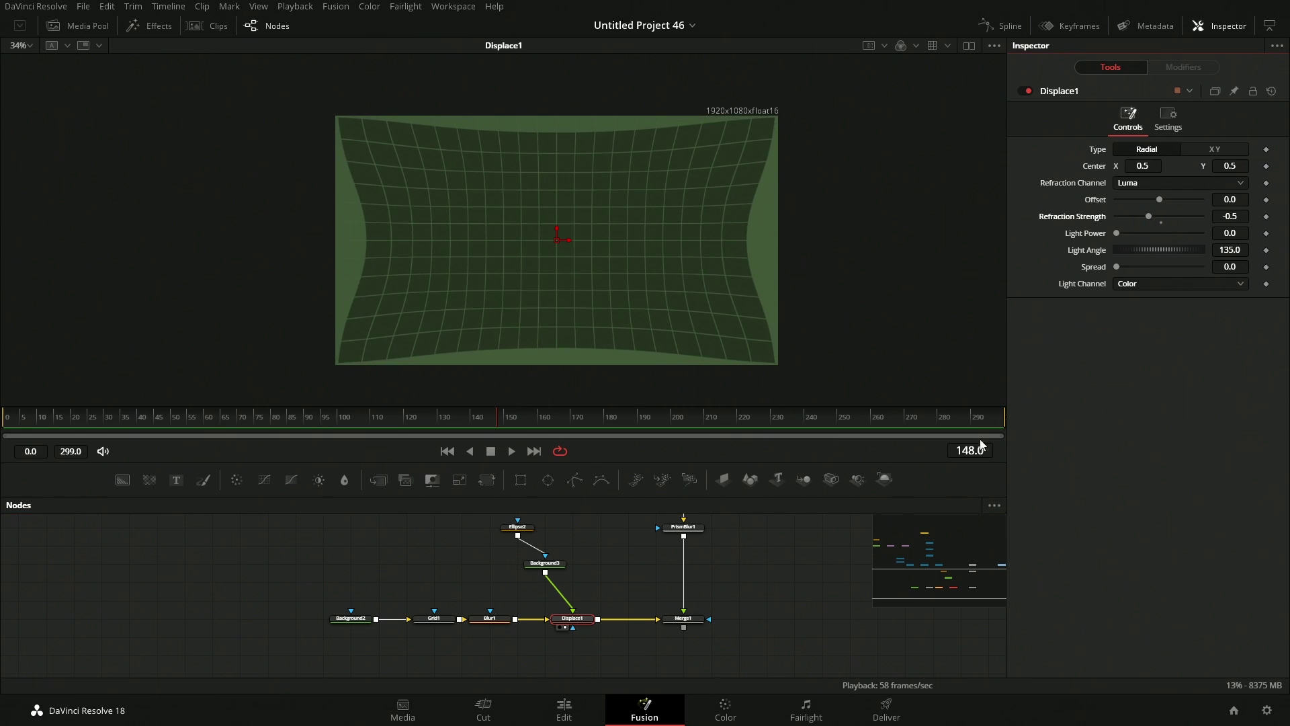
Align the ellipse and its background above Displace1, and move the whole grid branch farther away from Merge1
left_click_drag(566, 601, 618, 604)
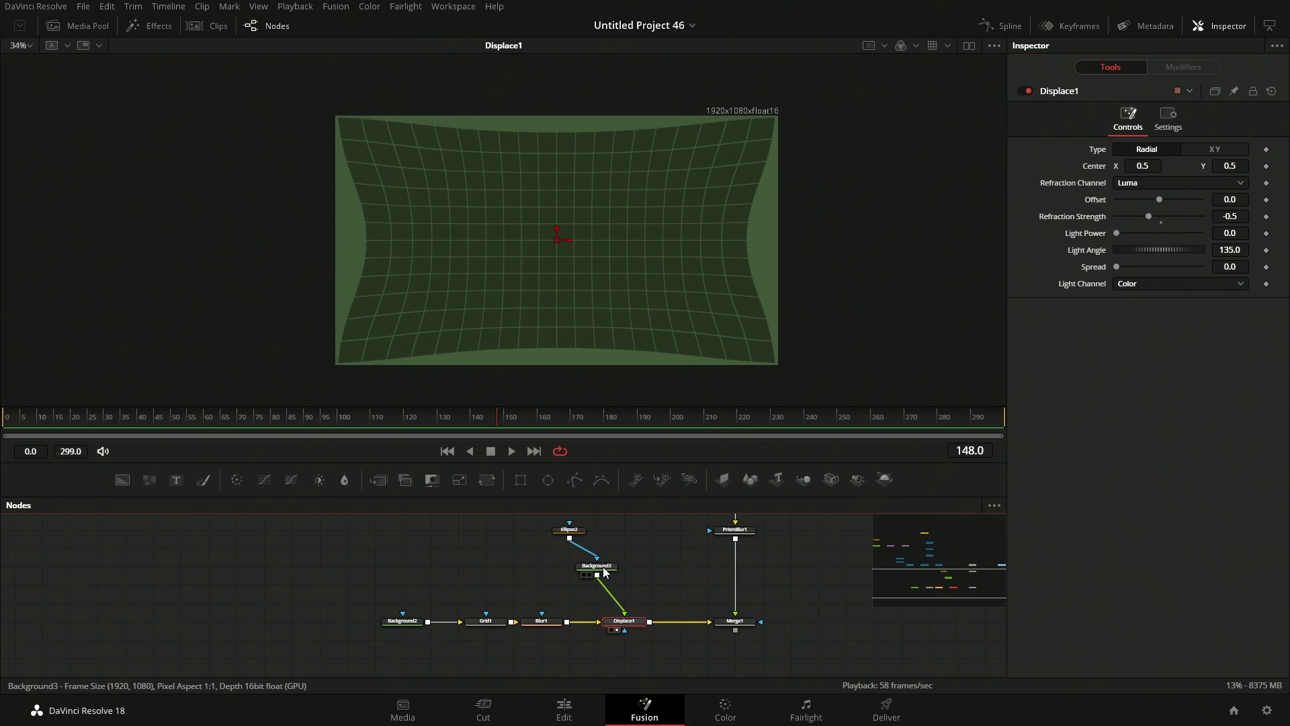
left_click(629, 590)
left_click_drag(569, 530, 624, 548)
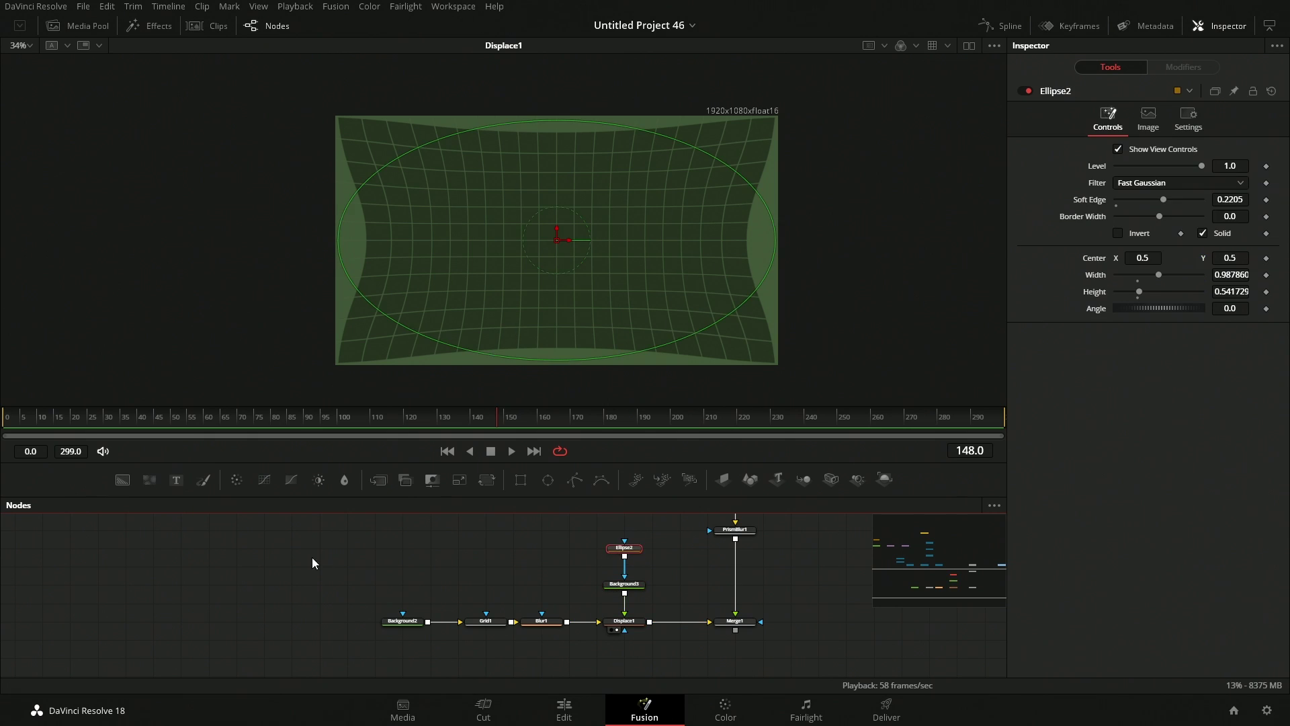
left_click_drag(323, 522, 513, 621)
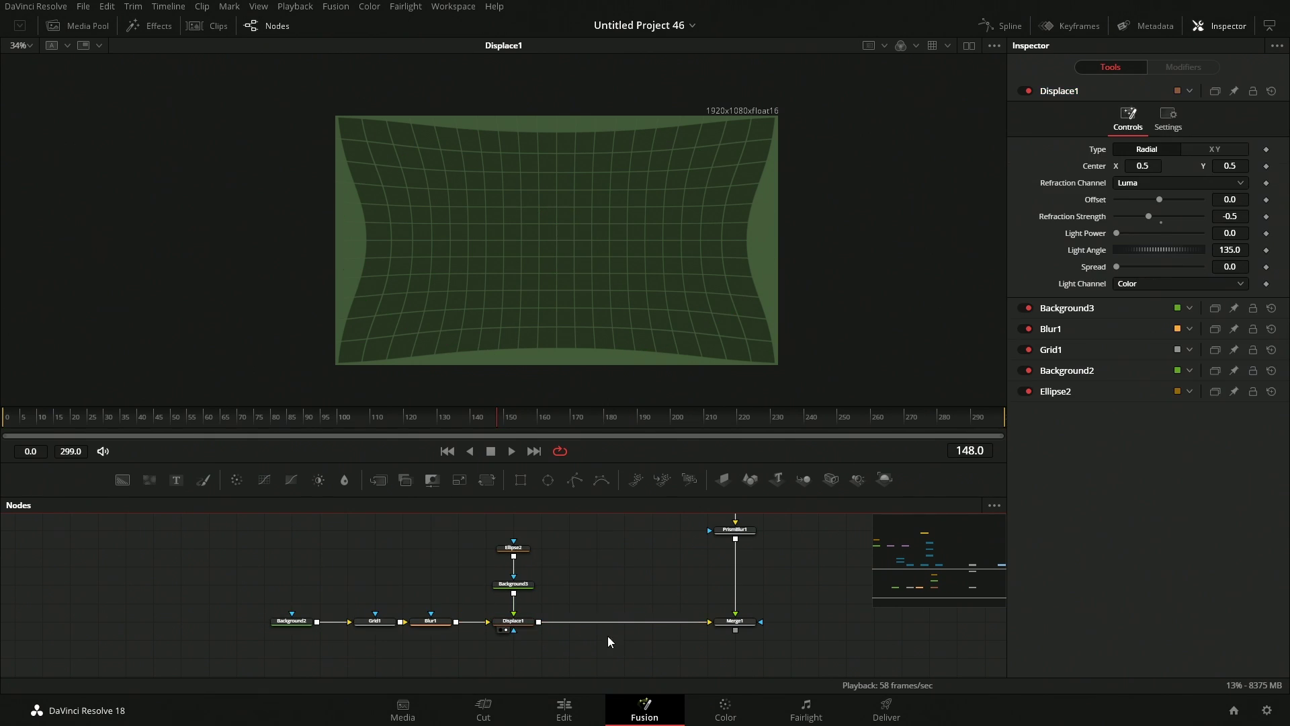
Insert one Transform node between Displace1 and Merge1, deleting the surplus Transform node
left_click(517, 622)
left_click(488, 481)
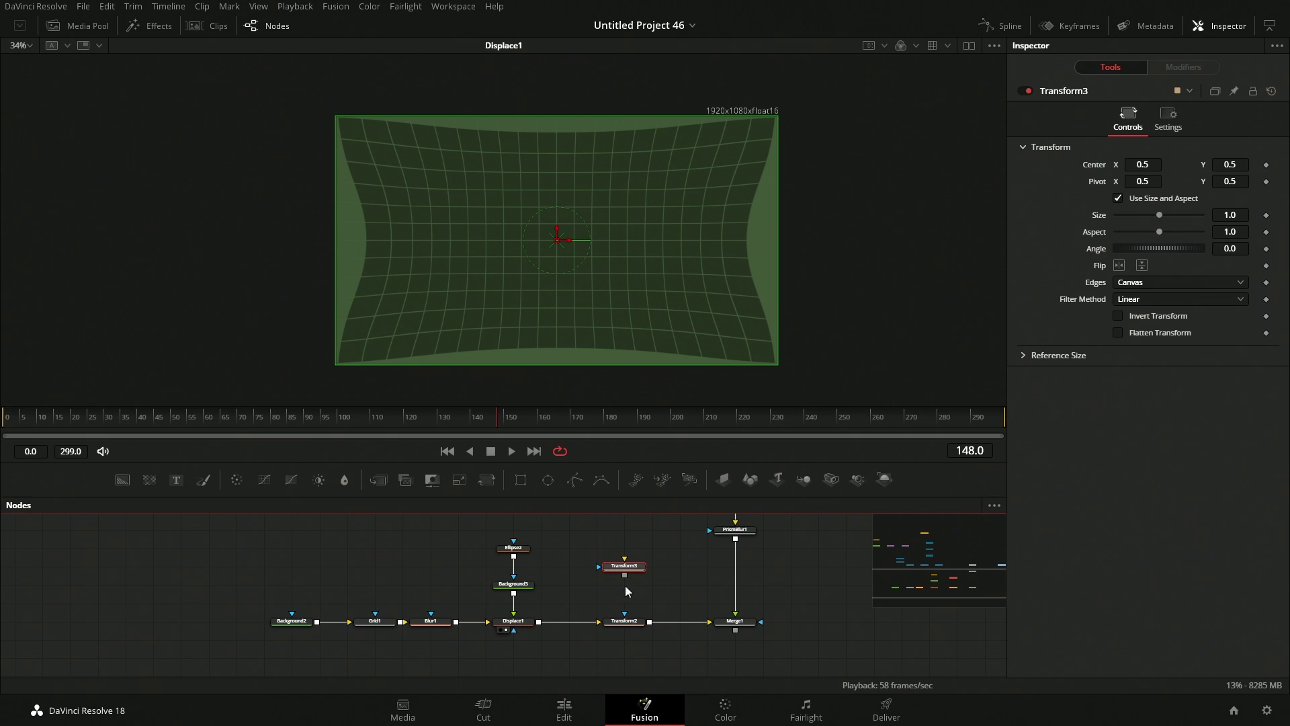
key("Delete")
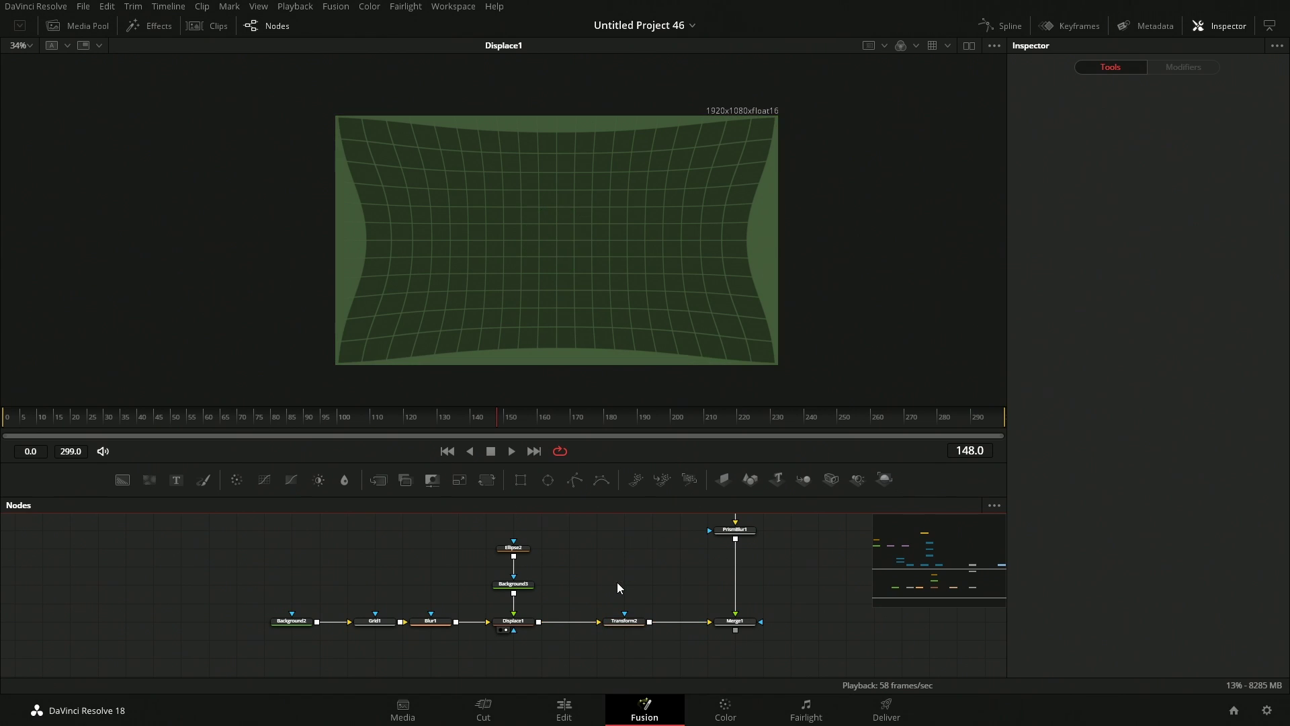
left_click(625, 621)
key("shift+space")
key("Escape")
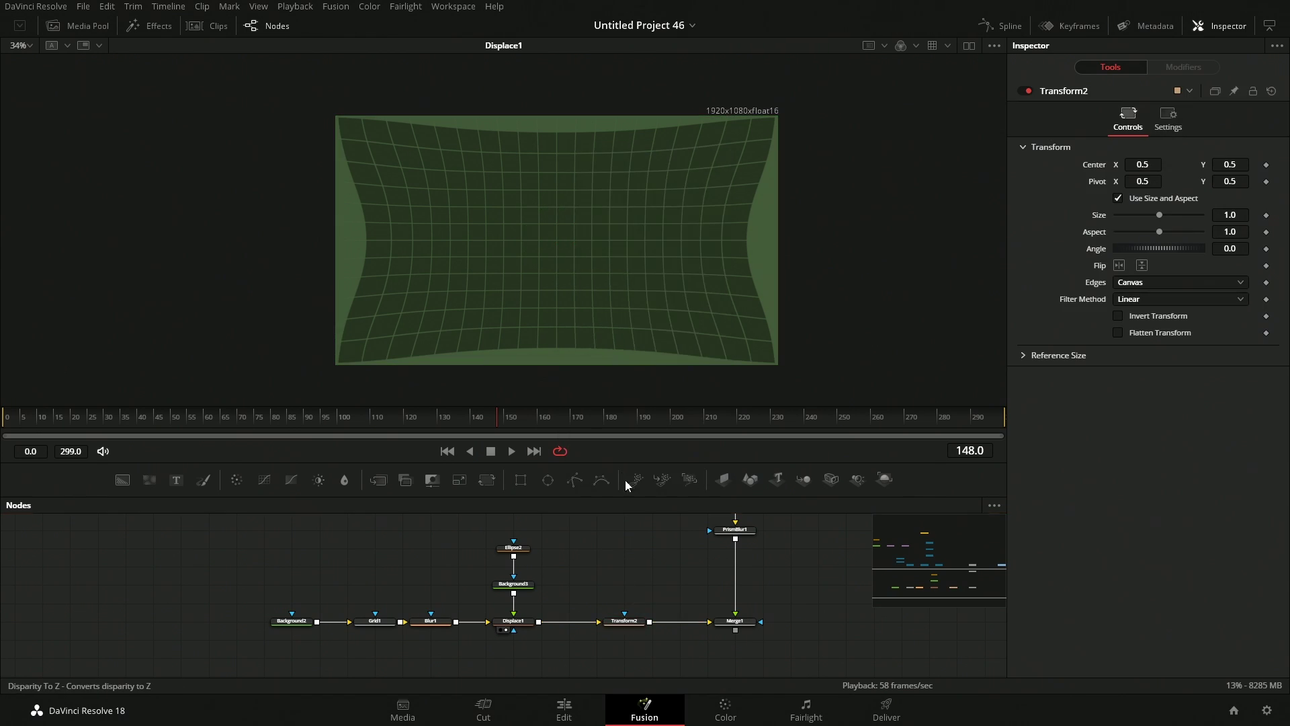
View Transform2 and increase its size until the displaced grid fills the frame without the light green borders
left_click(624, 621)
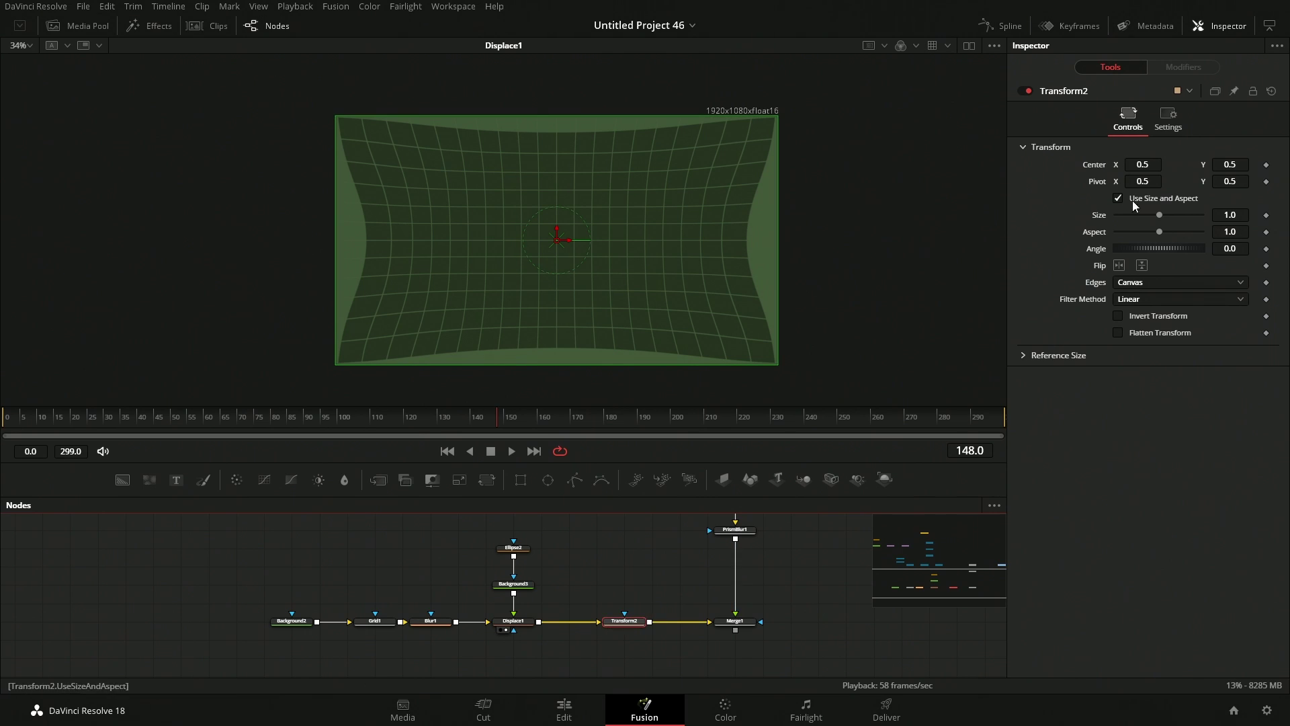
left_click_drag(1161, 216, 1164, 217)
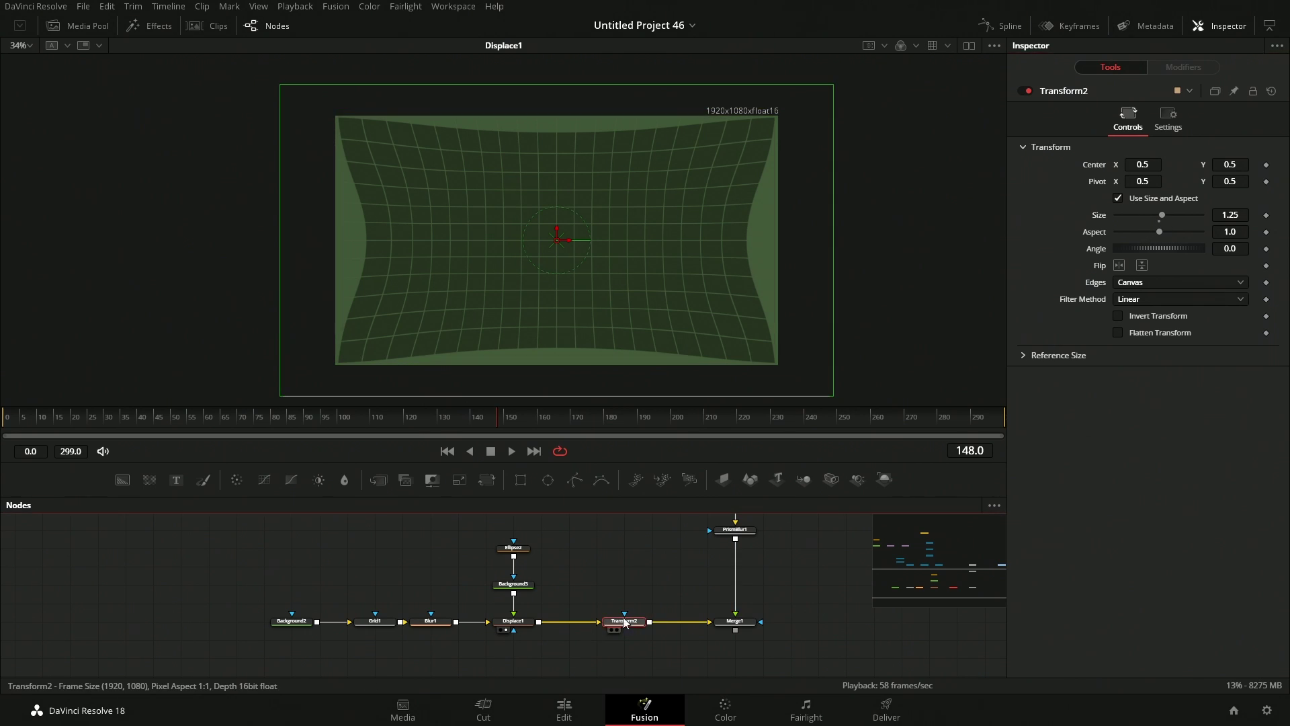
key("1")
left_click_drag(1166, 215, 1270, 216)
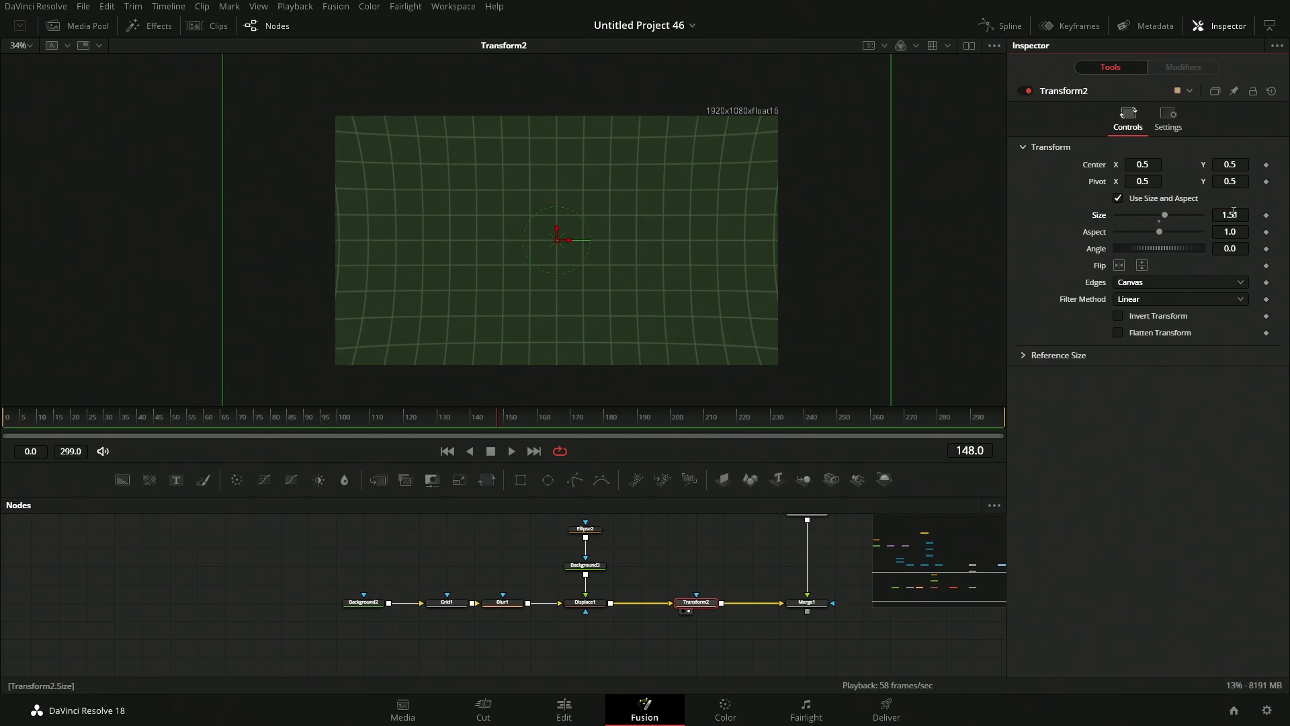
left_click_drag(1234, 215, 1160, 214)
left_click(604, 603)
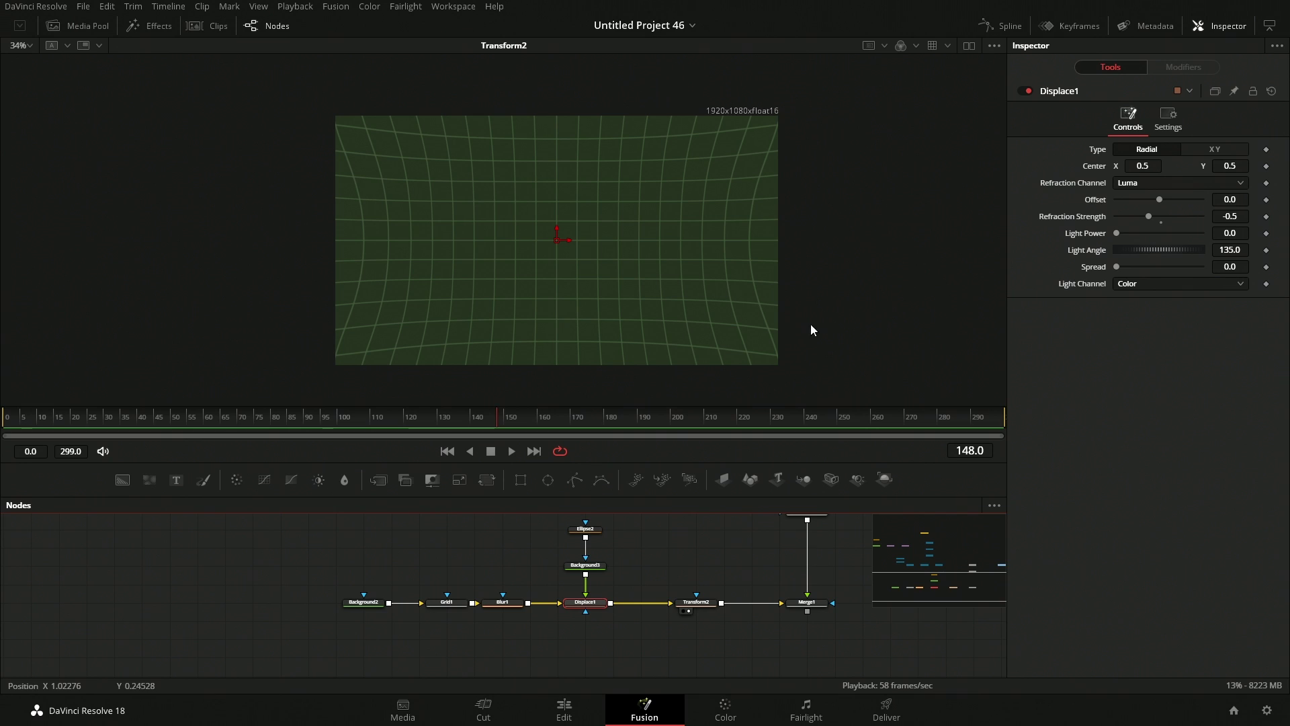
View Merge1 and play back the particle trail over the warped grid
left_click_drag(824, 586, 624, 336)
left_click(743, 586)
key("space")
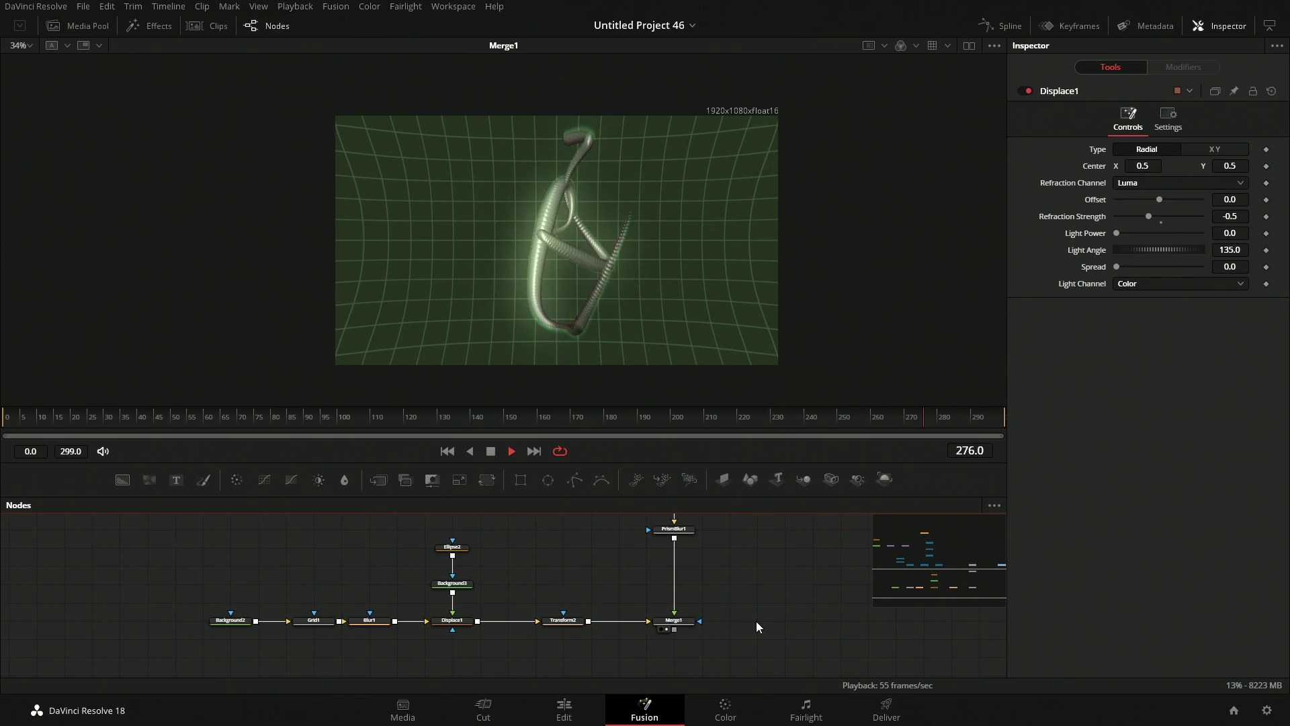
left_click_drag(725, 639, 533, 619)
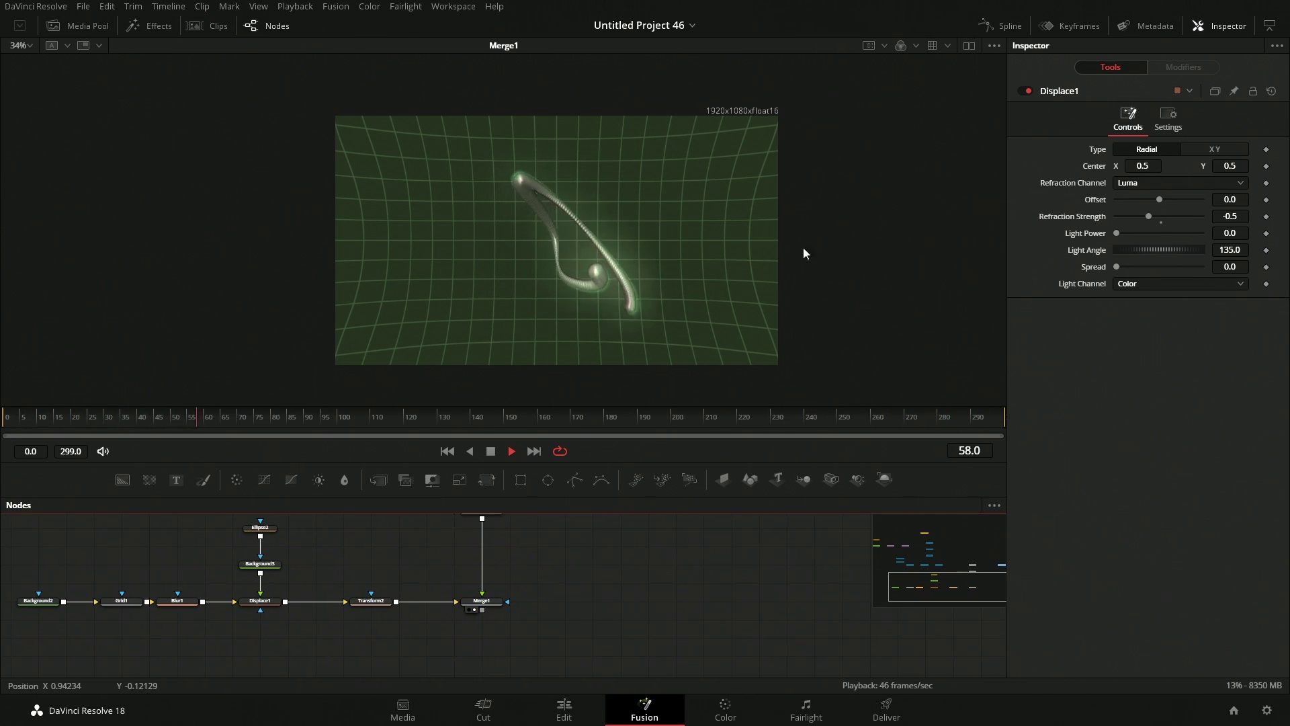
key("space")
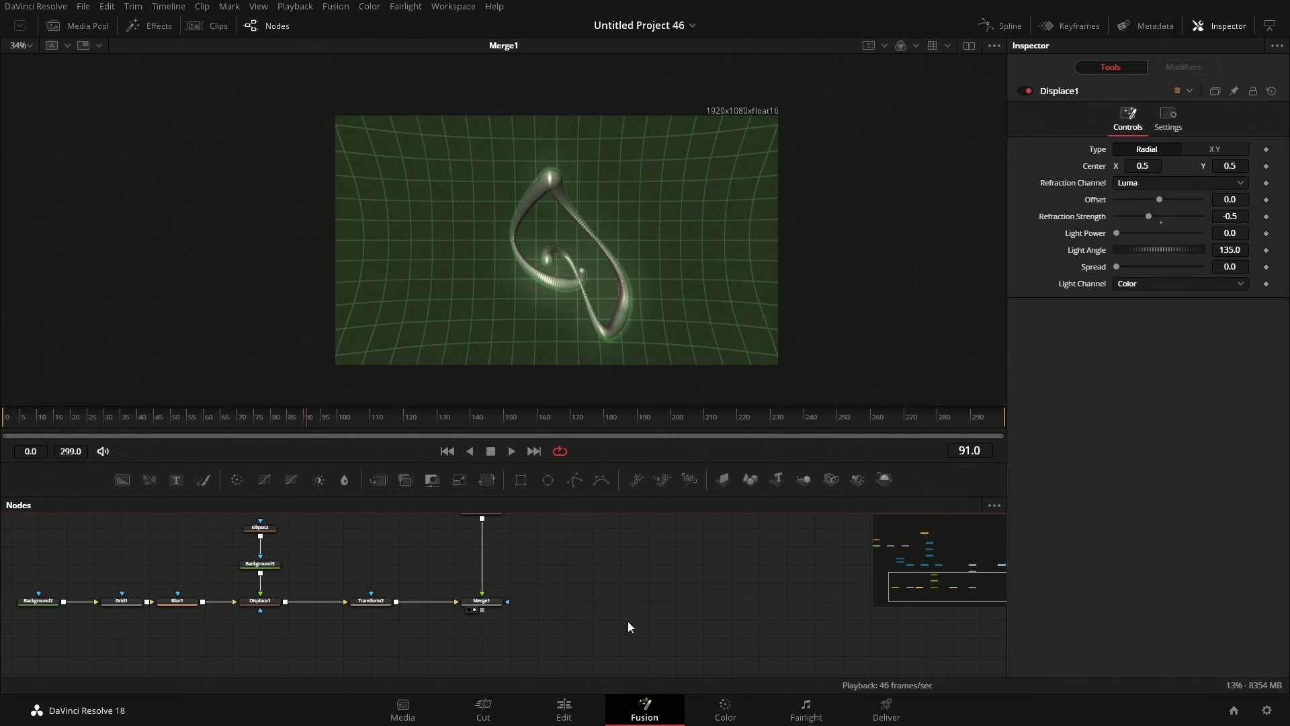
Add a Lens Distortion node after Merge1 and view its output
key("shift+space")
type("le")
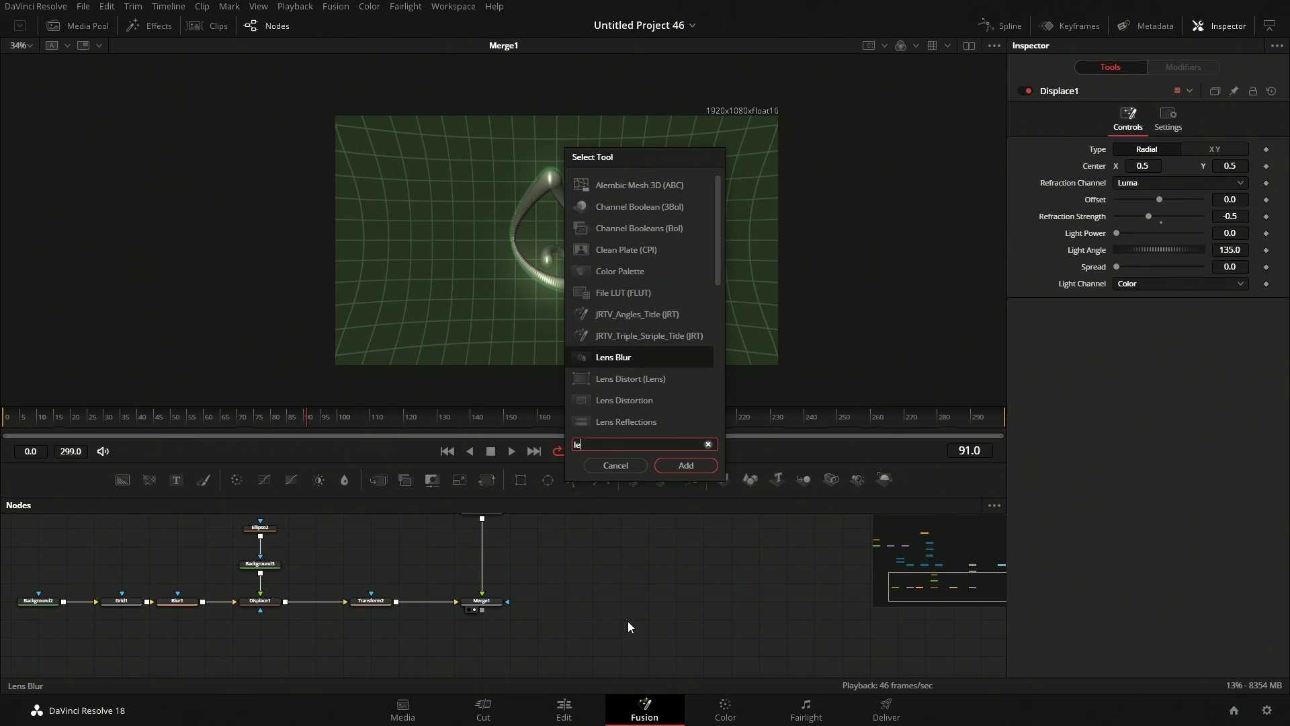
type("n")
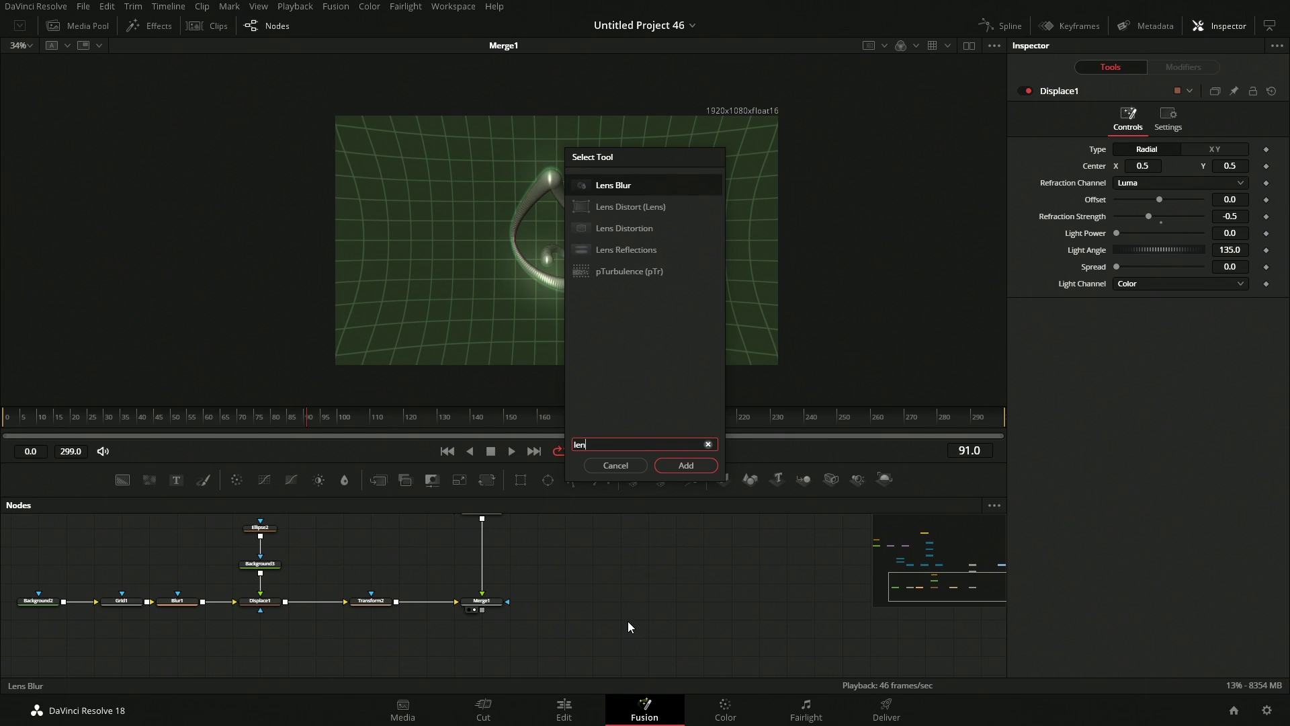
key("Down")
key("Down")
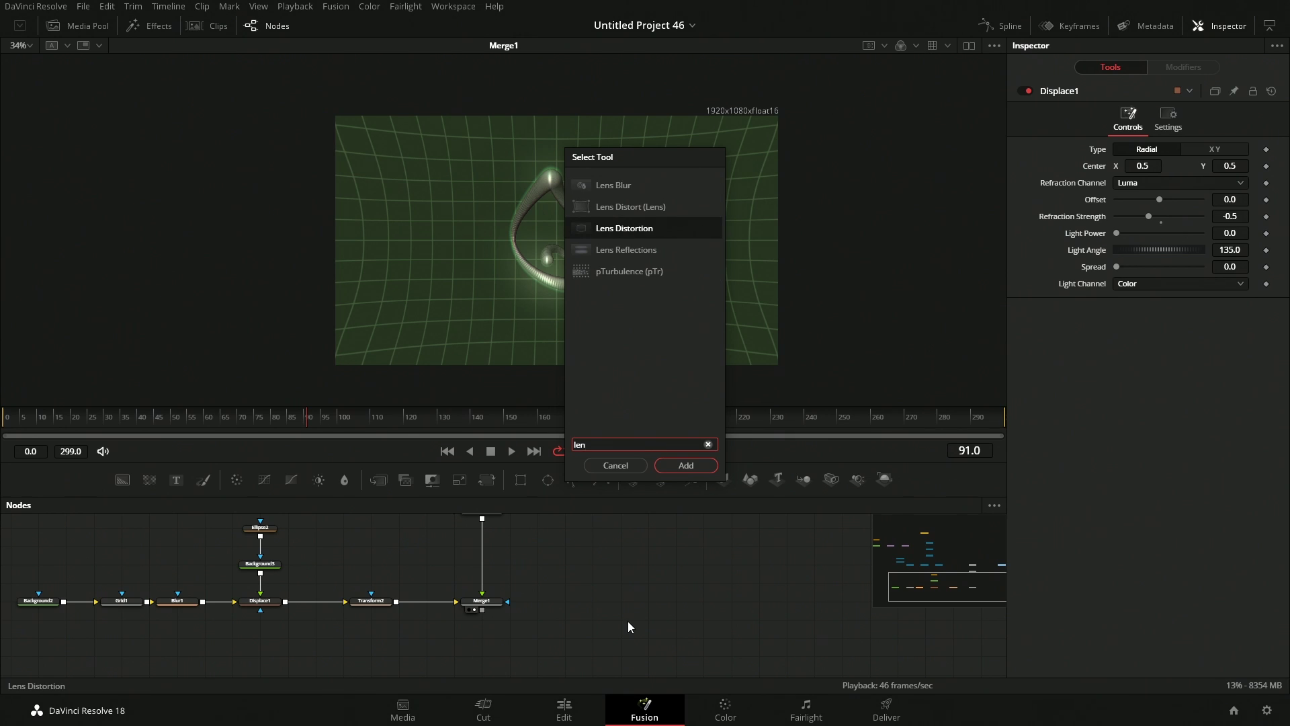
key("Return")
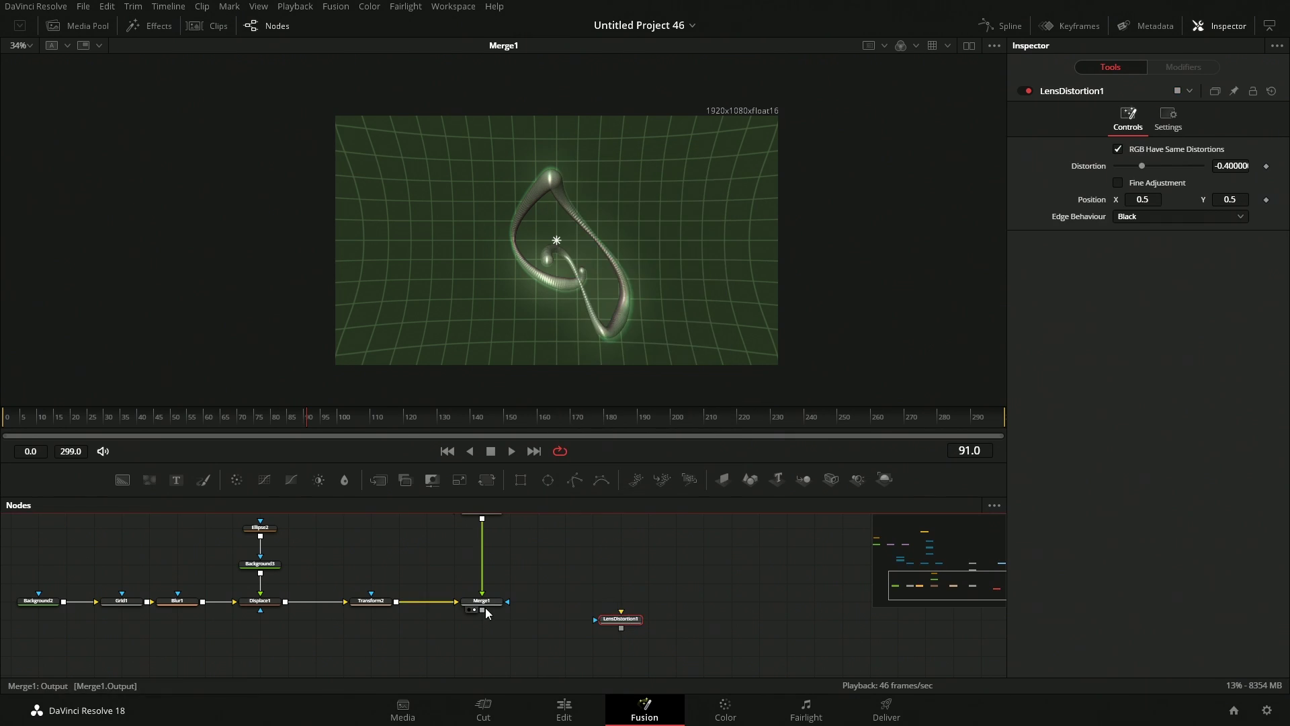
left_click_drag(482, 609, 600, 343)
left_click(700, 606)
left_click(633, 606)
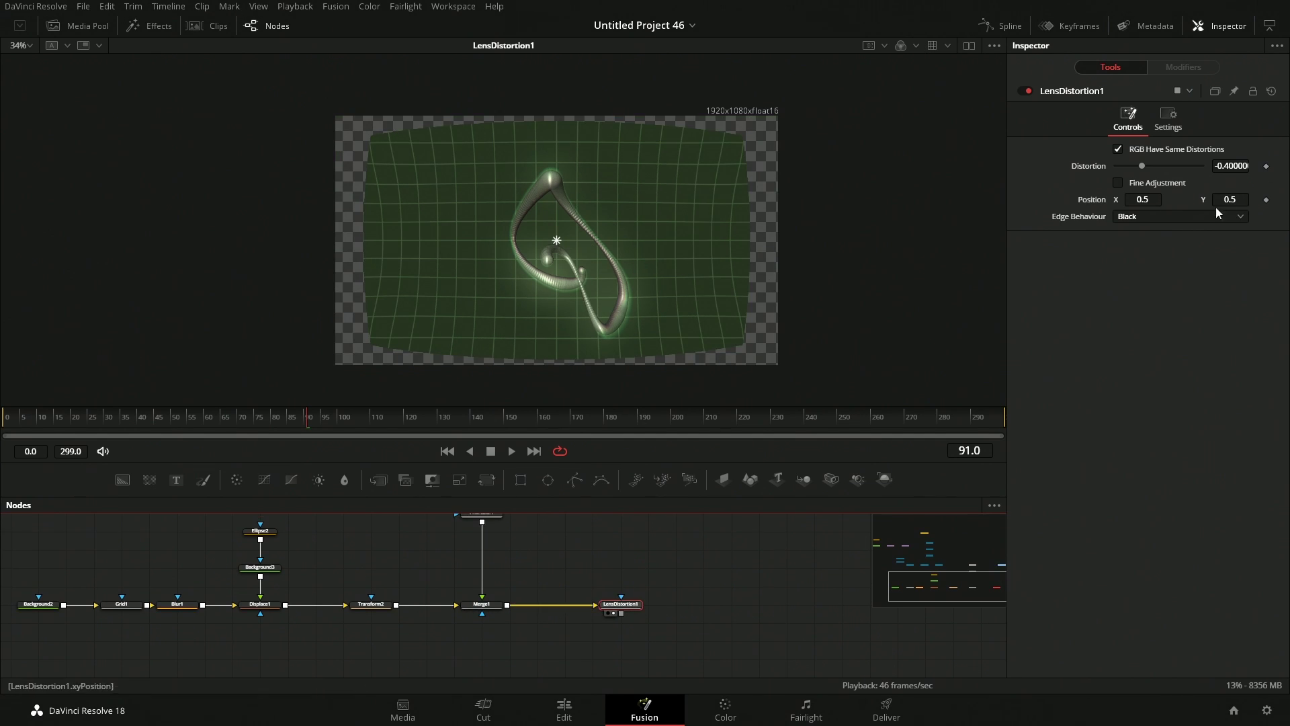
Set the lens distortion amount to 0.44 and play back the result
left_click_drag(1147, 167, 1180, 162)
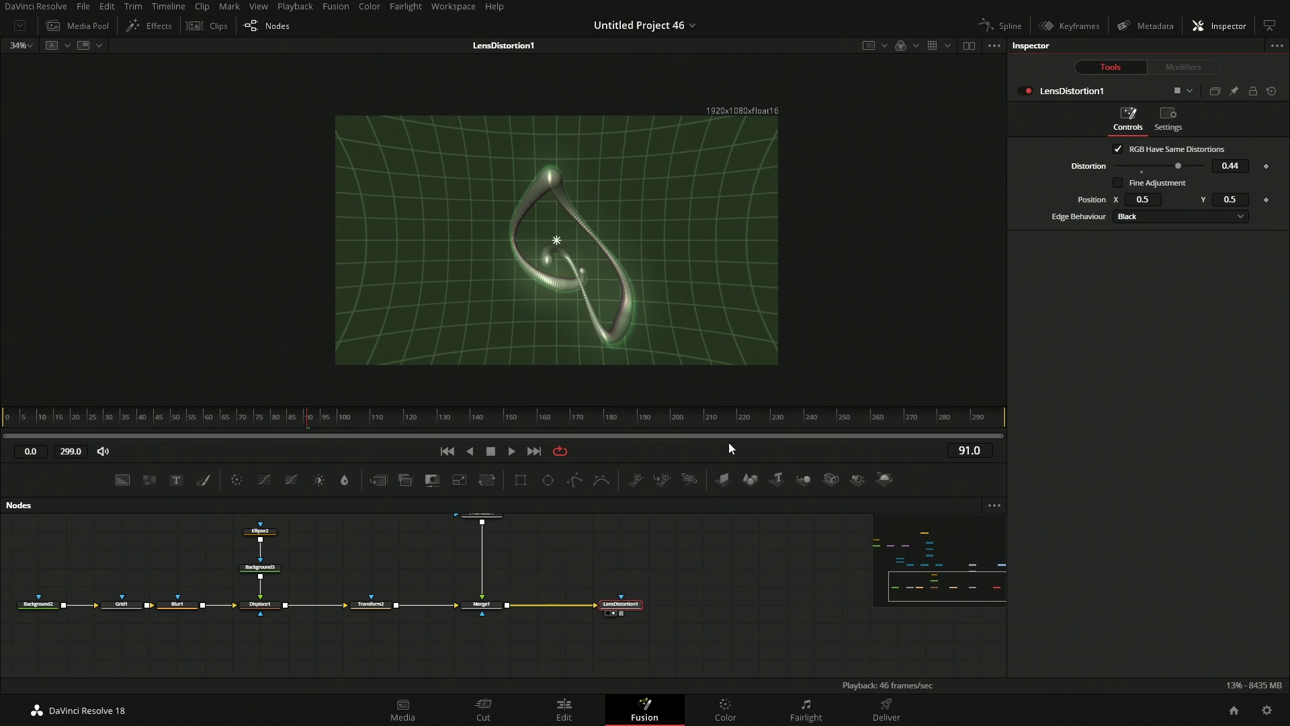
left_click_drag(736, 595, 728, 593)
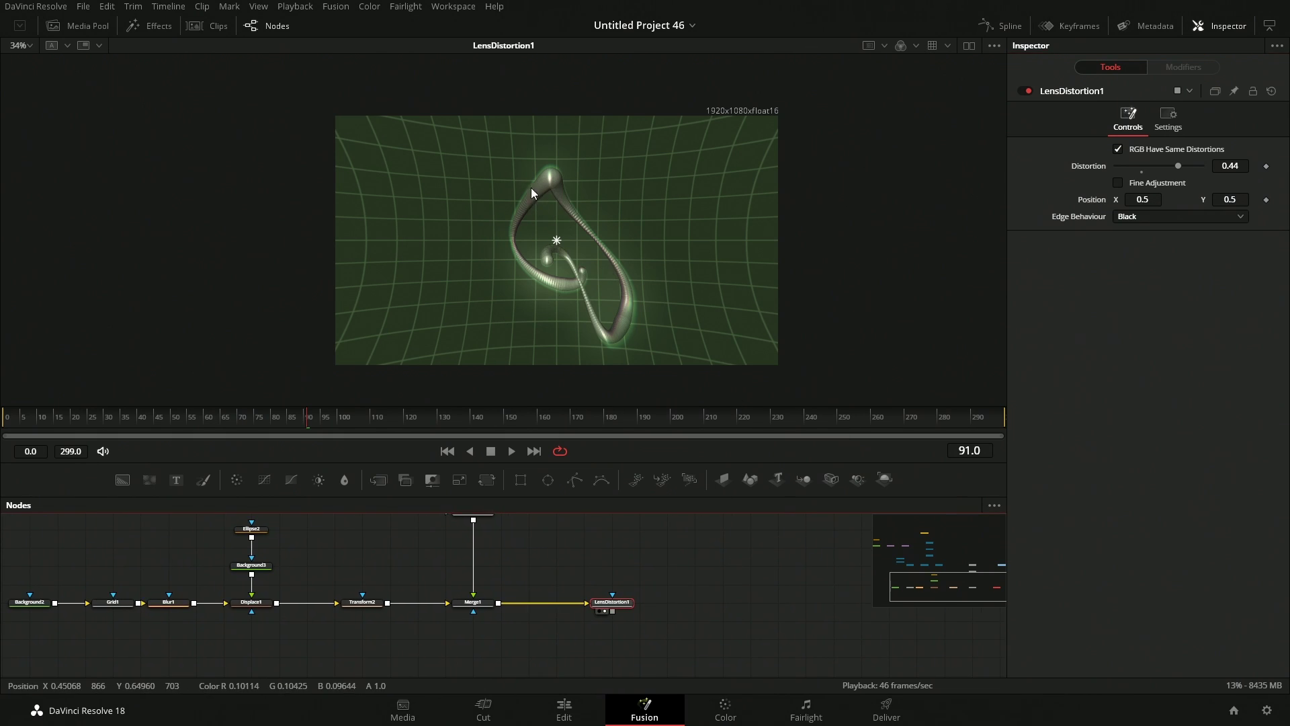
key("space")
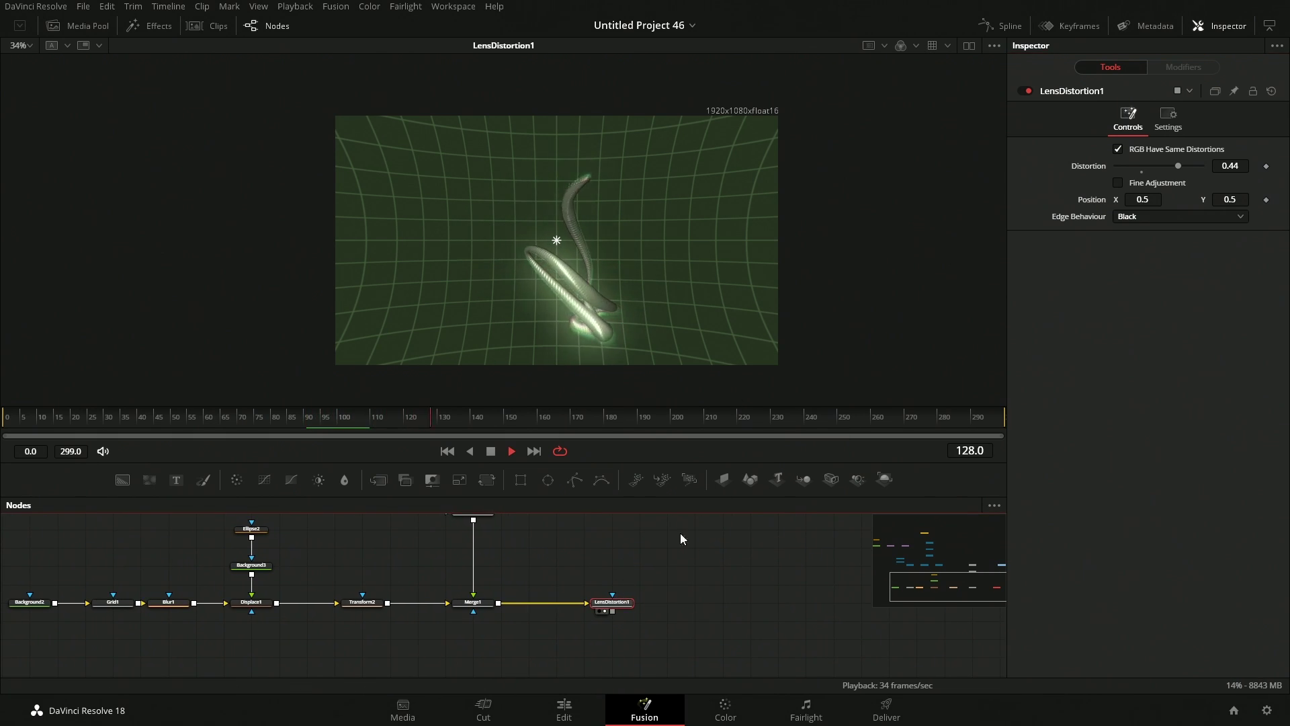
key("space")
Add a Background node with a Rectangle mask in the empty space above LensDistortion1 and view the masked background
left_click_drag(695, 576, 561, 586)
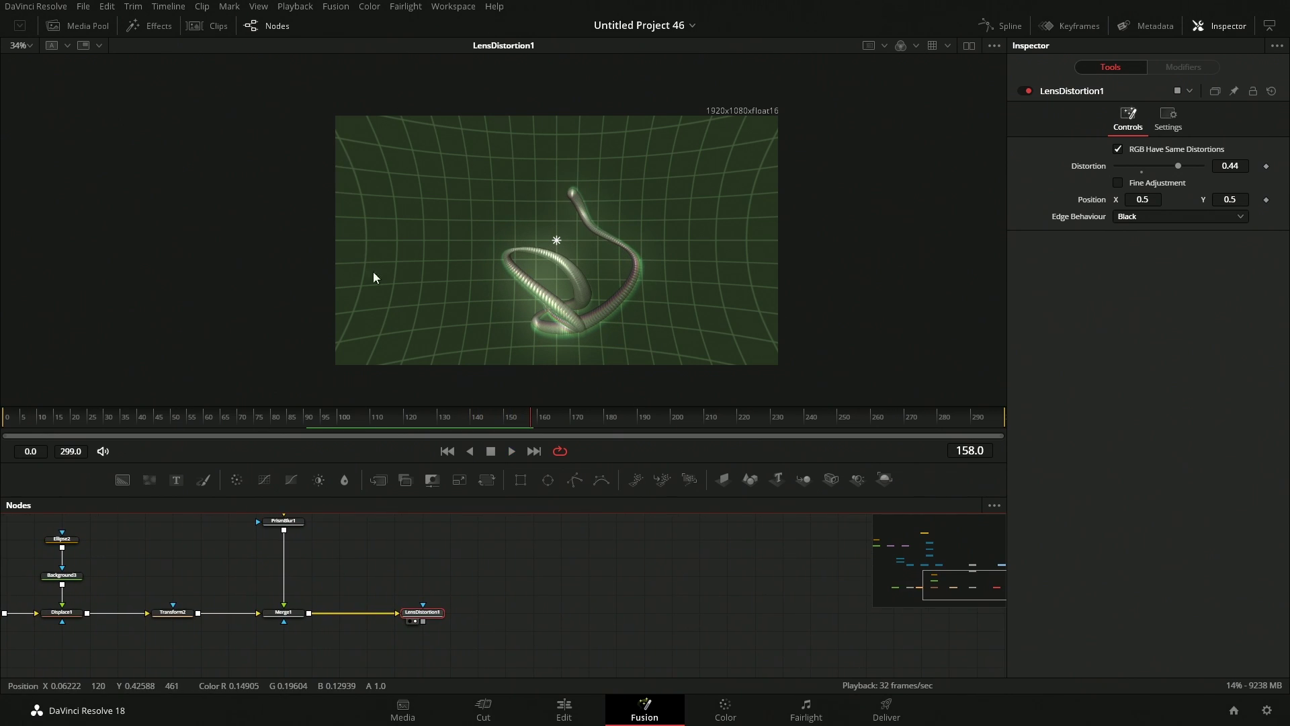
left_click_drag(122, 479, 498, 552)
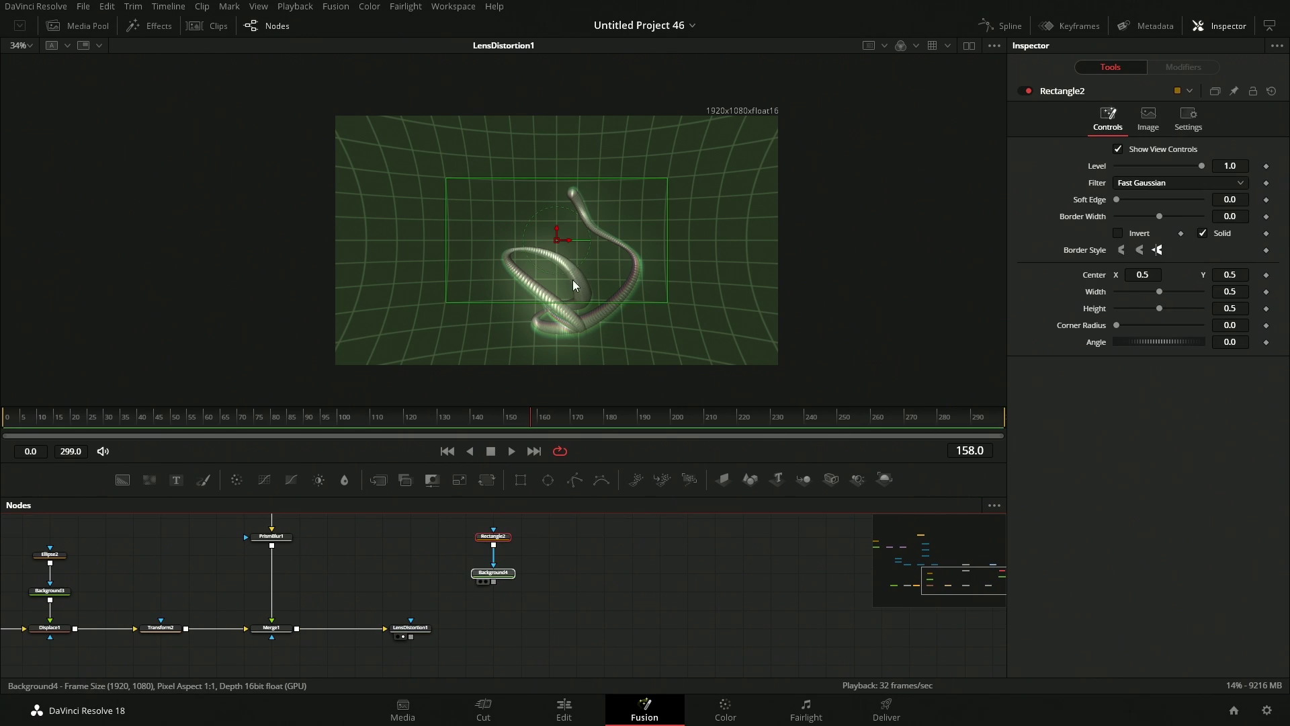
key("1")
left_click(499, 538)
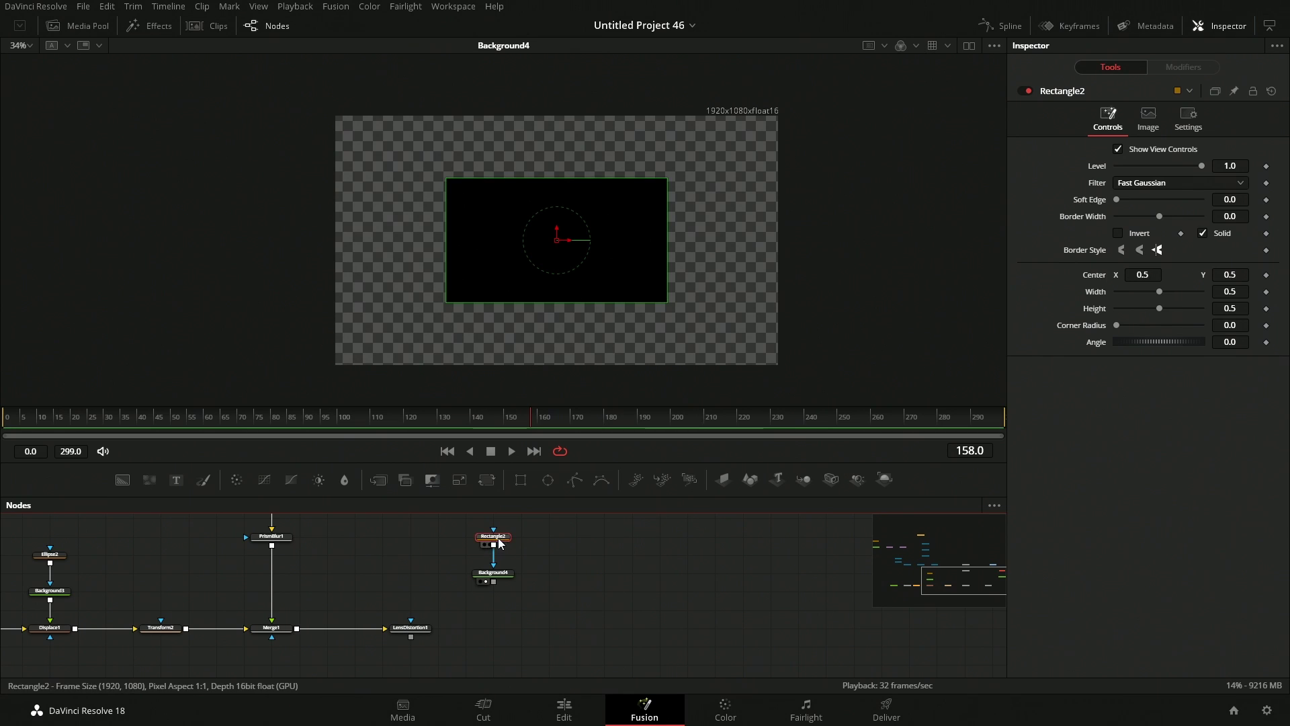
Invert the rectangle mask, enlarge it to about 0.93 wide and 0.89 high, and slightly round its corners and soften its edge
left_click(1142, 233)
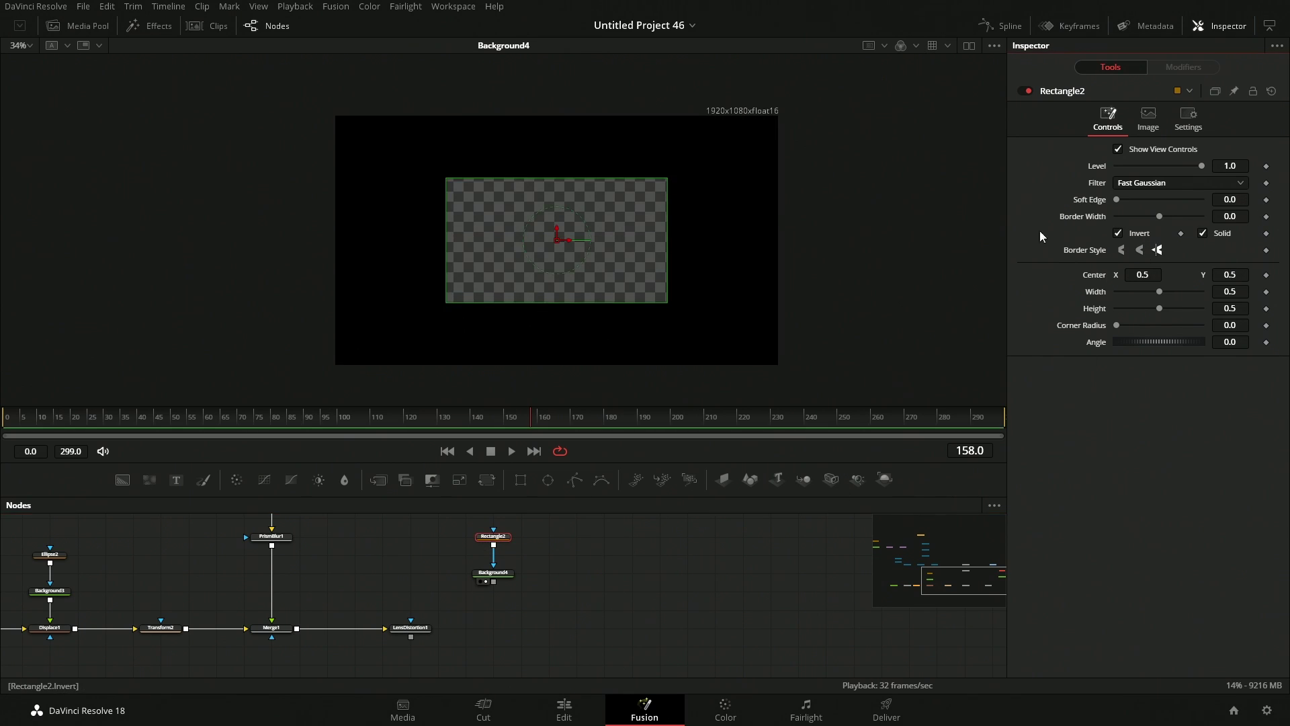
left_click_drag(665, 238, 764, 249)
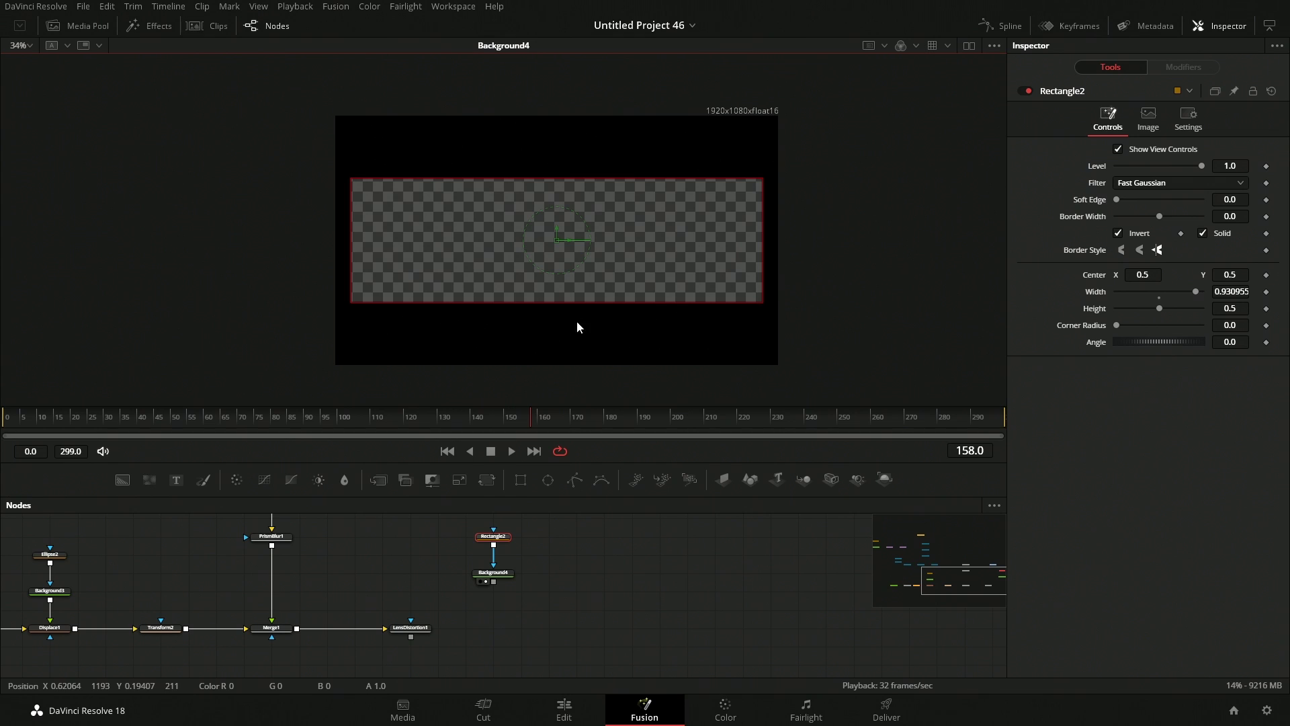
left_click_drag(562, 304, 558, 353)
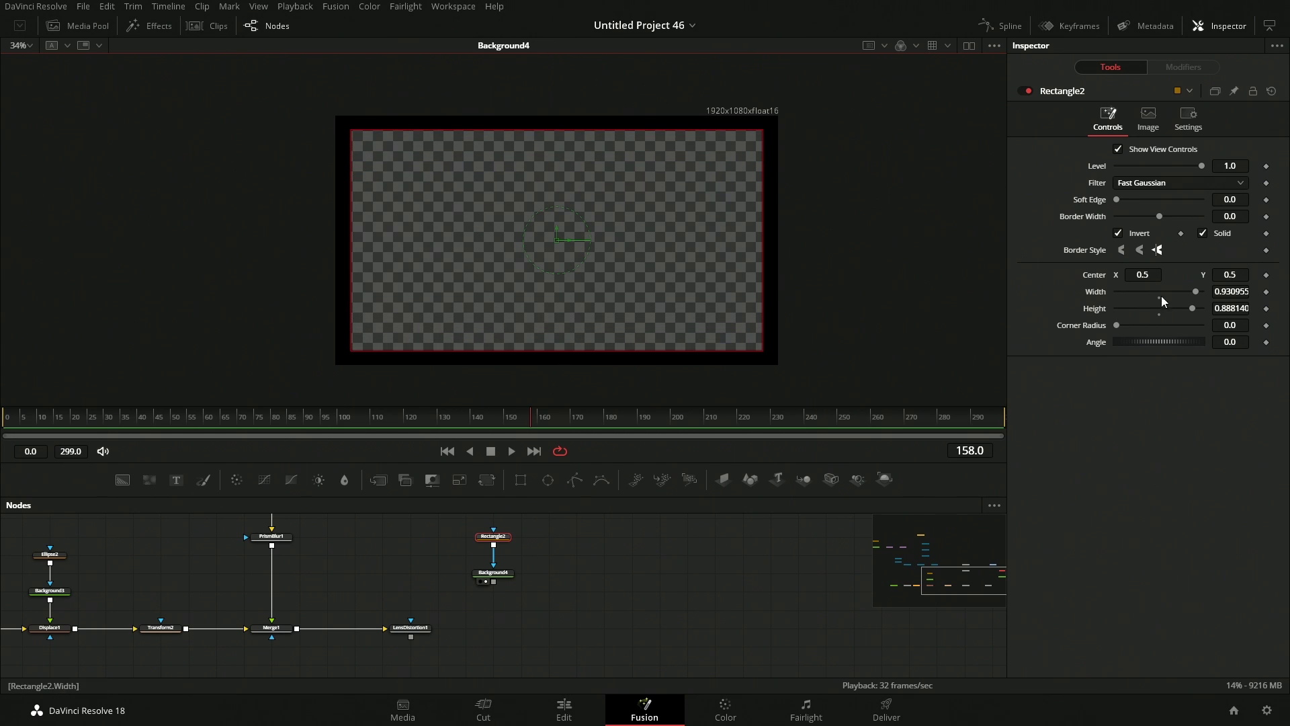
left_click_drag(1120, 328, 1130, 333)
left_click_drag(1117, 201, 1129, 201)
Merge the masked black background over the LensDistortion1 output and view the merged result
left_click_drag(493, 581, 411, 636)
key("1")
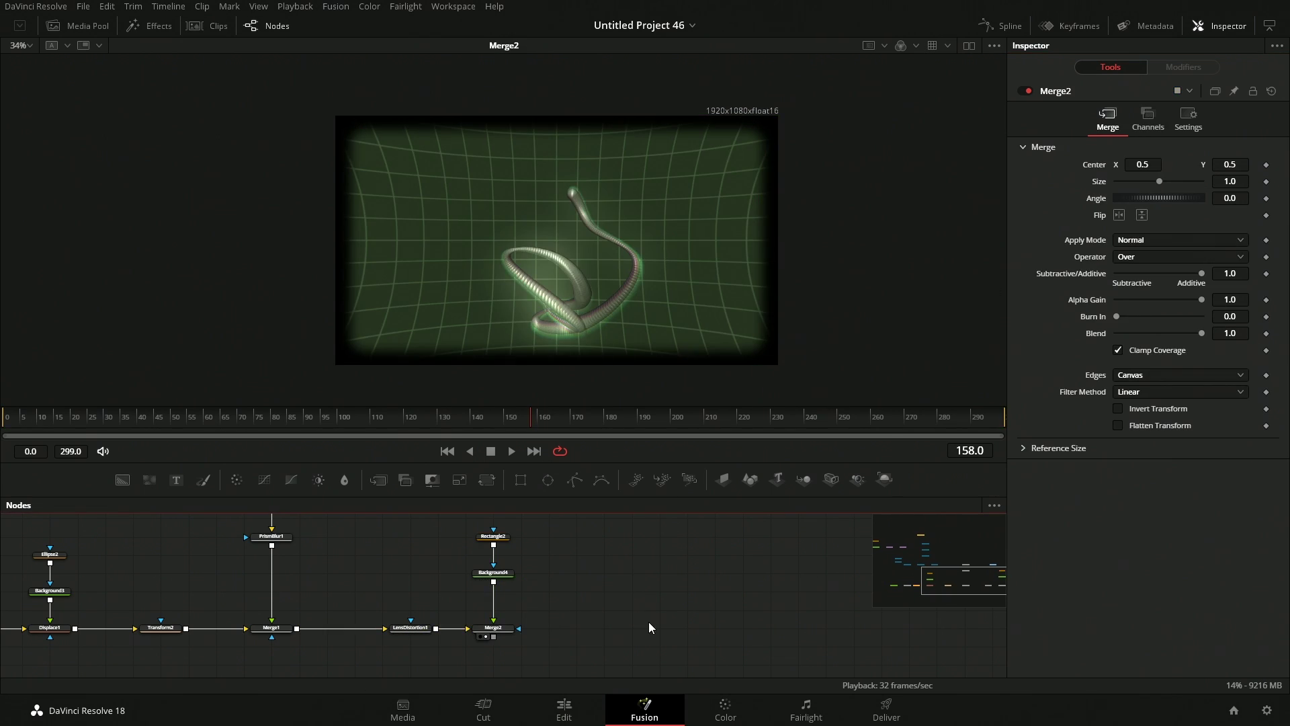
left_click(498, 634)
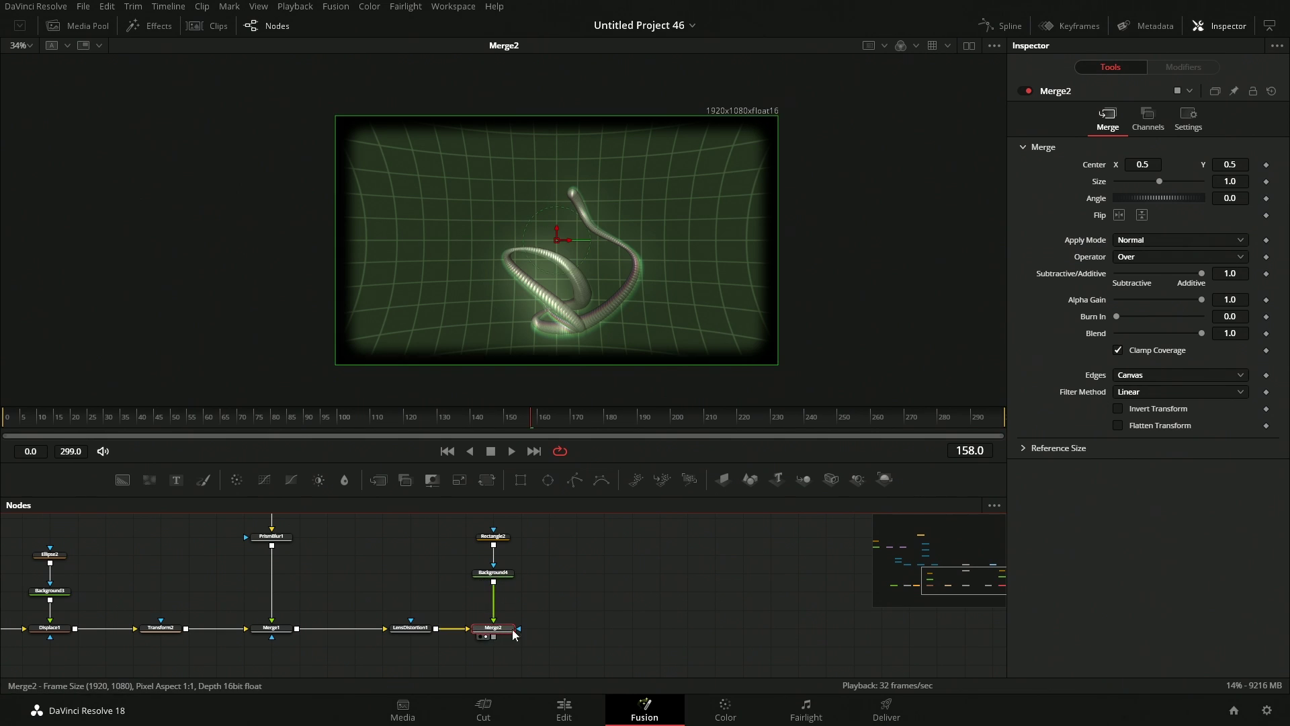
Lower the Merge2 blend to 0.772 and check the softened dark border around the frame
left_click_drag(1202, 334, 1185, 333)
scroll(797, 328, "up", 4)
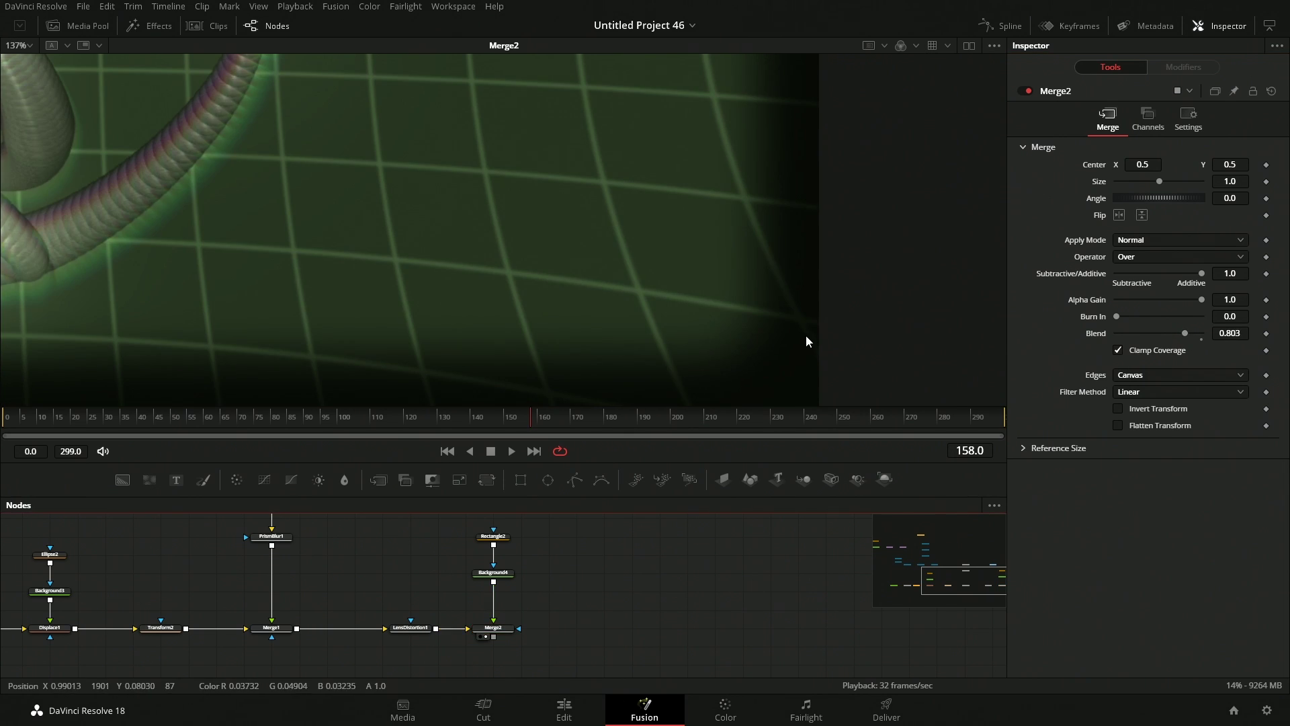
mouse_move(1186, 333)
left_mouse_down()
mouse_move(1202, 334)
mouse_move(1183, 340)
left_mouse_up()
scroll(522, 296, "down", 3)
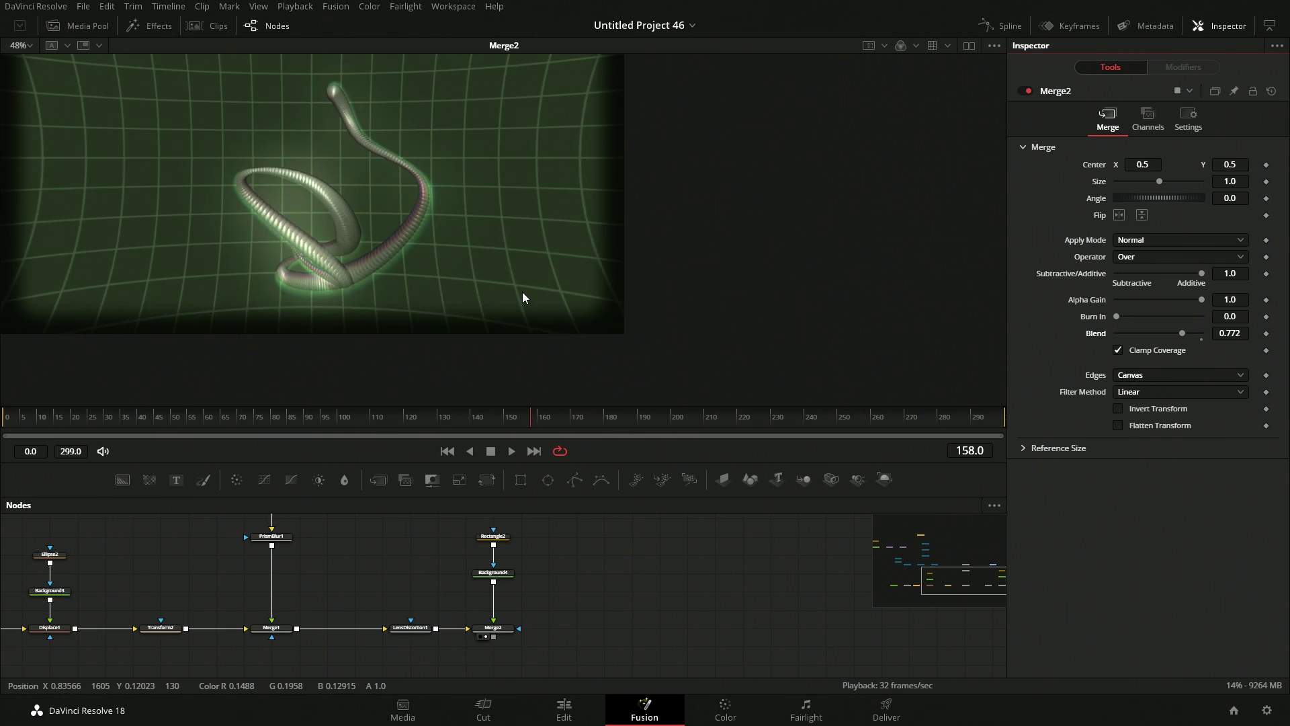
left_click_drag(439, 314, 630, 385)
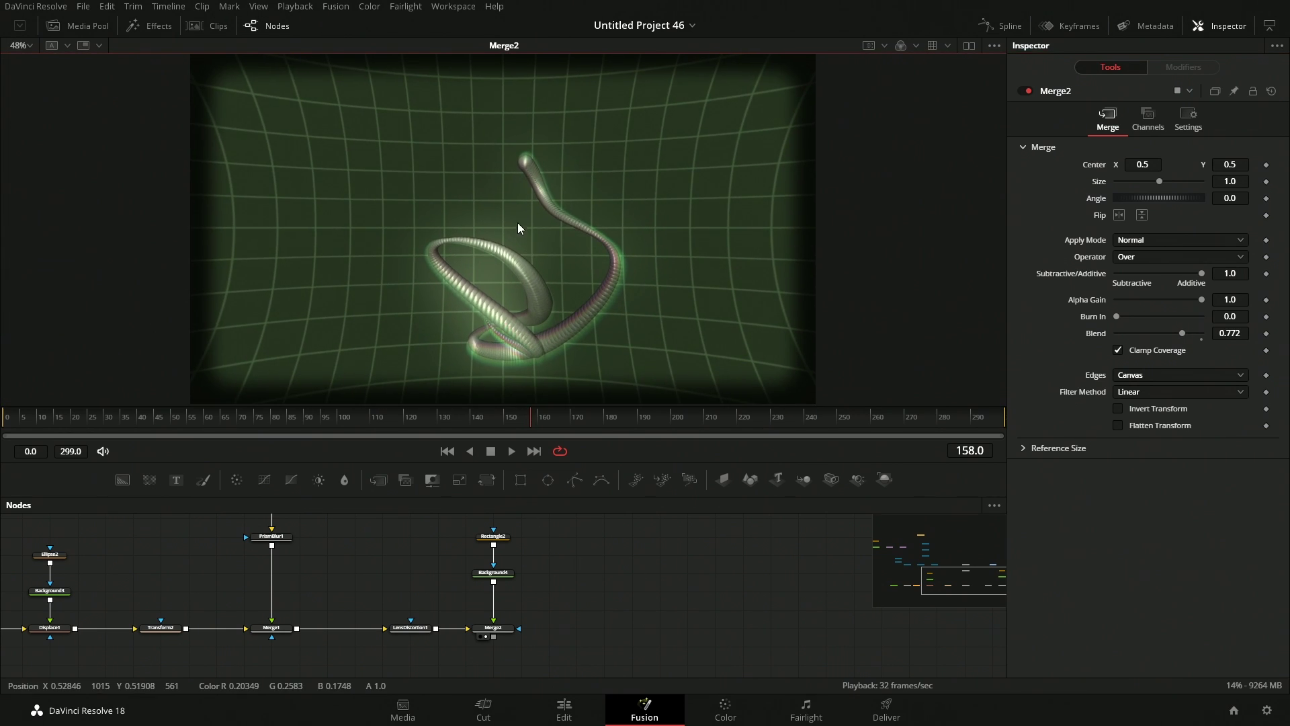
scroll(516, 229, "down", 3)
left_click_drag(546, 271, 512, 282)
scroll(497, 251, "up", 3)
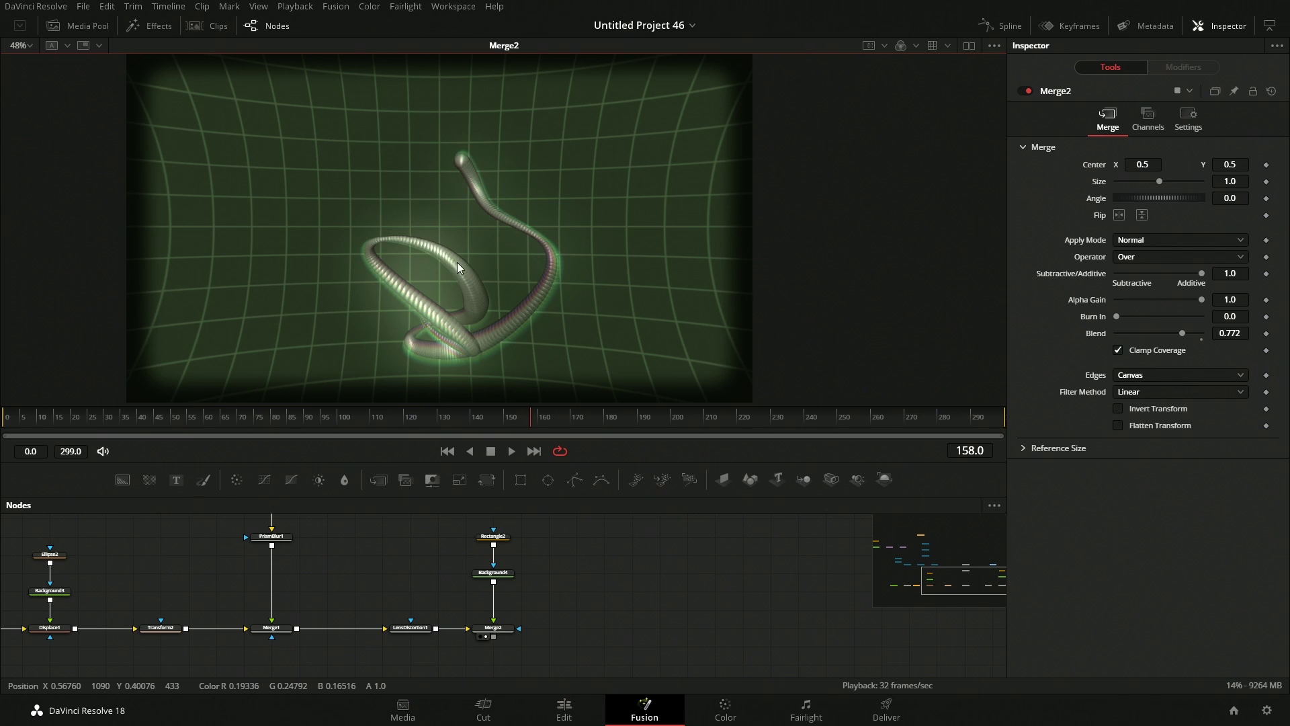
scroll(464, 267, "down", 1)
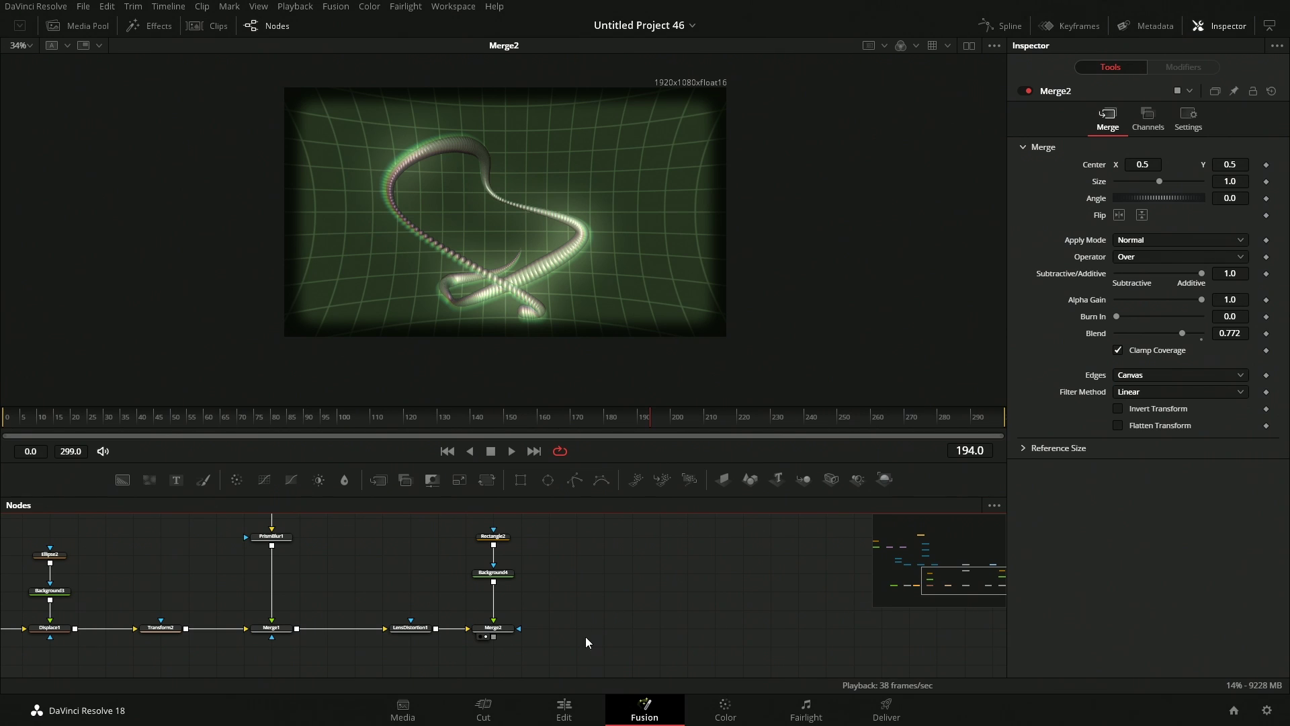
key("shift+space")
type("gr")
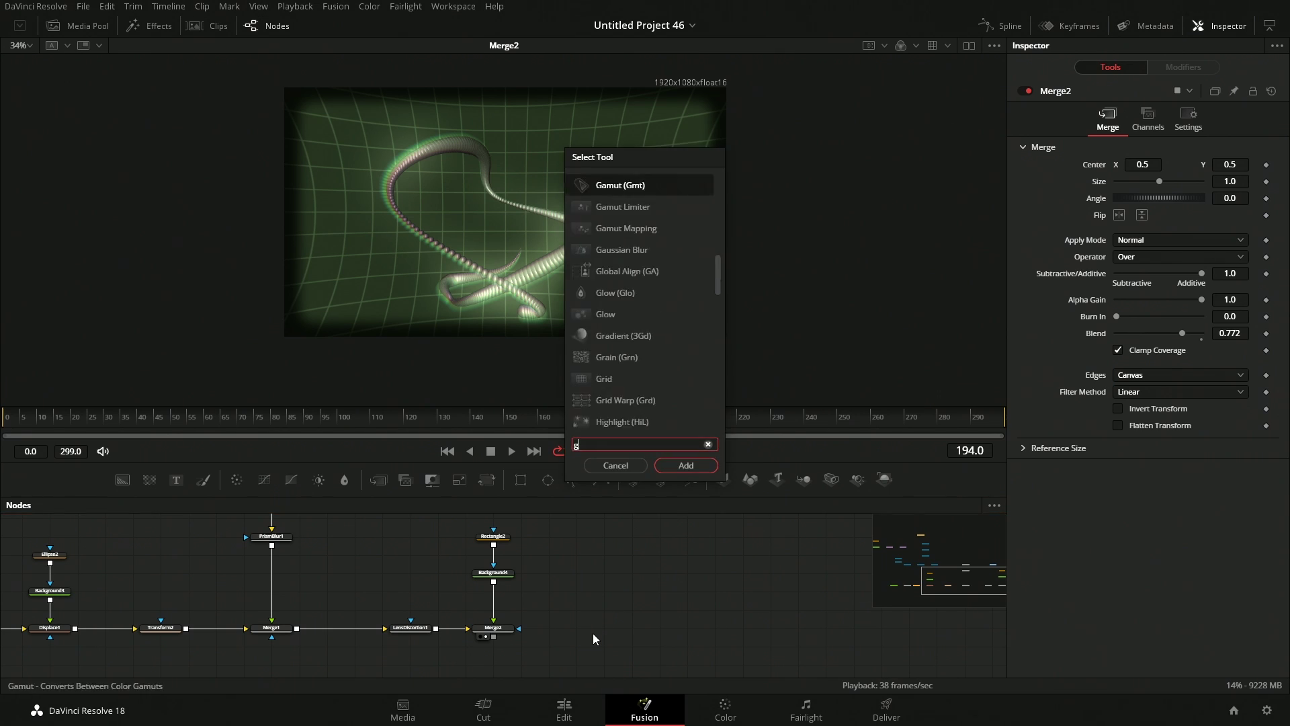
key("Down")
key("Down")
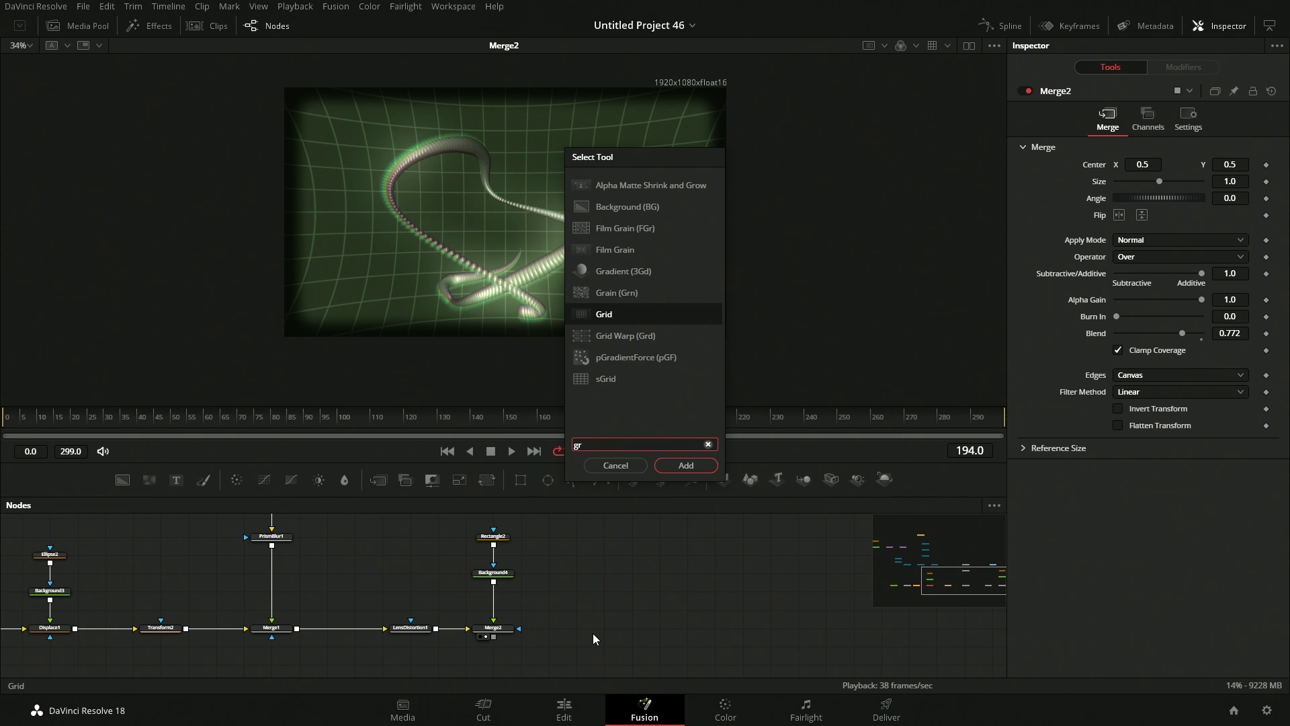
key("Down")
key("Up")
key("Return")
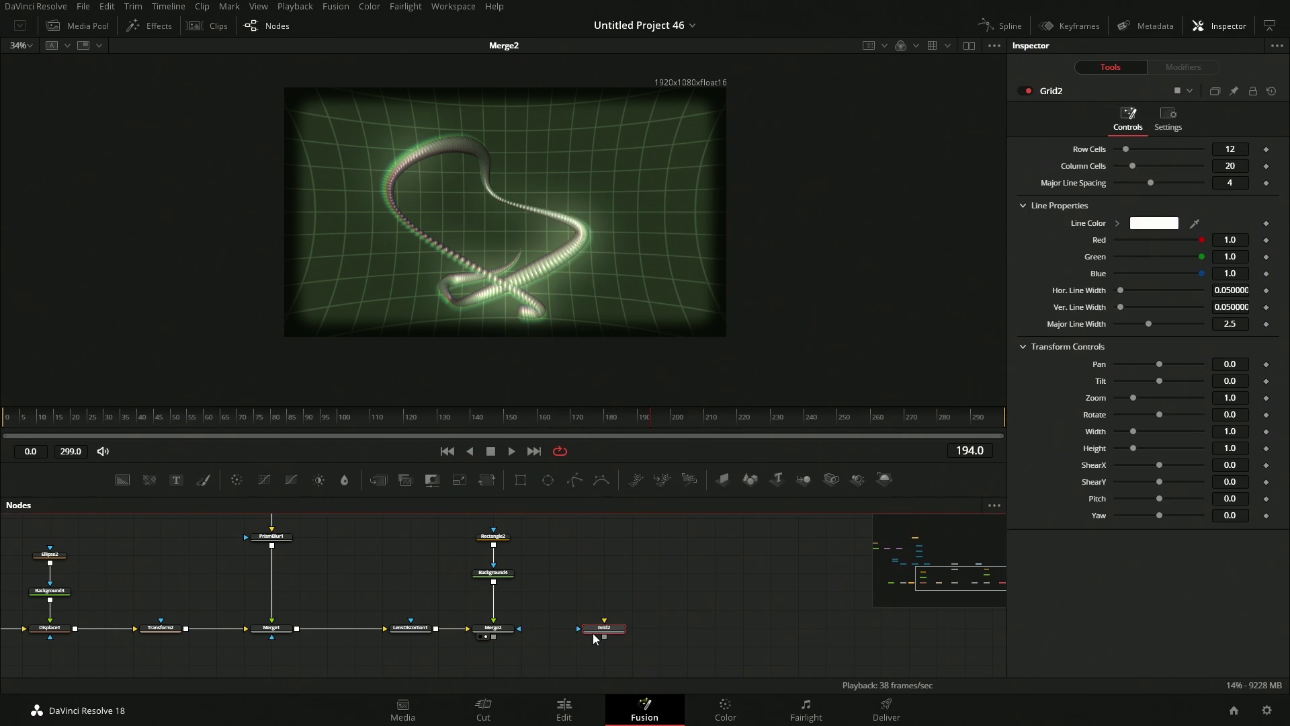
left_click_drag(501, 638, 579, 629)
key("1")
key("Delete")
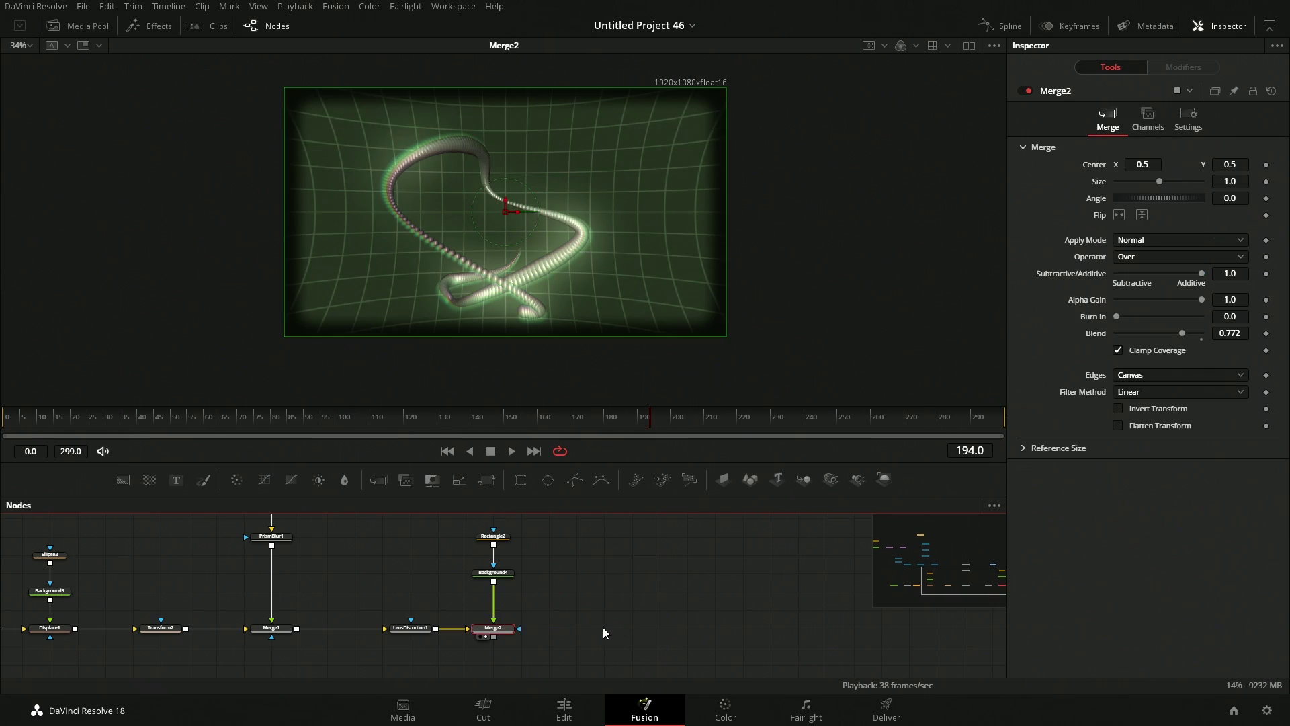
Add a Grain node after Merge2 and view its output
key("shift+space")
type("grain")
key("Return")
left_click_drag(509, 657, 619, 635)
key("1")
Reduce the grain power to 2.2 and play back the result, inspecting the grain up close
scroll(582, 247, "up", 3)
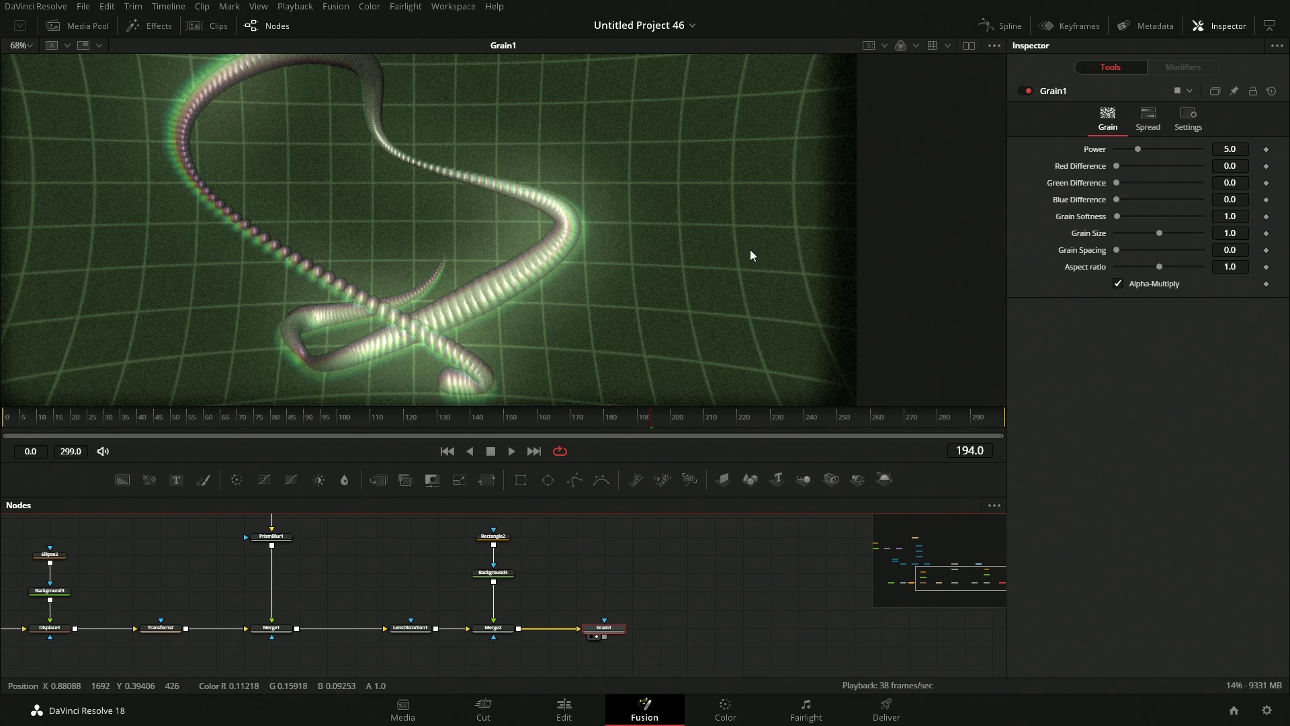
scroll(669, 255, "up", 5)
scroll(561, 262, "down", 3)
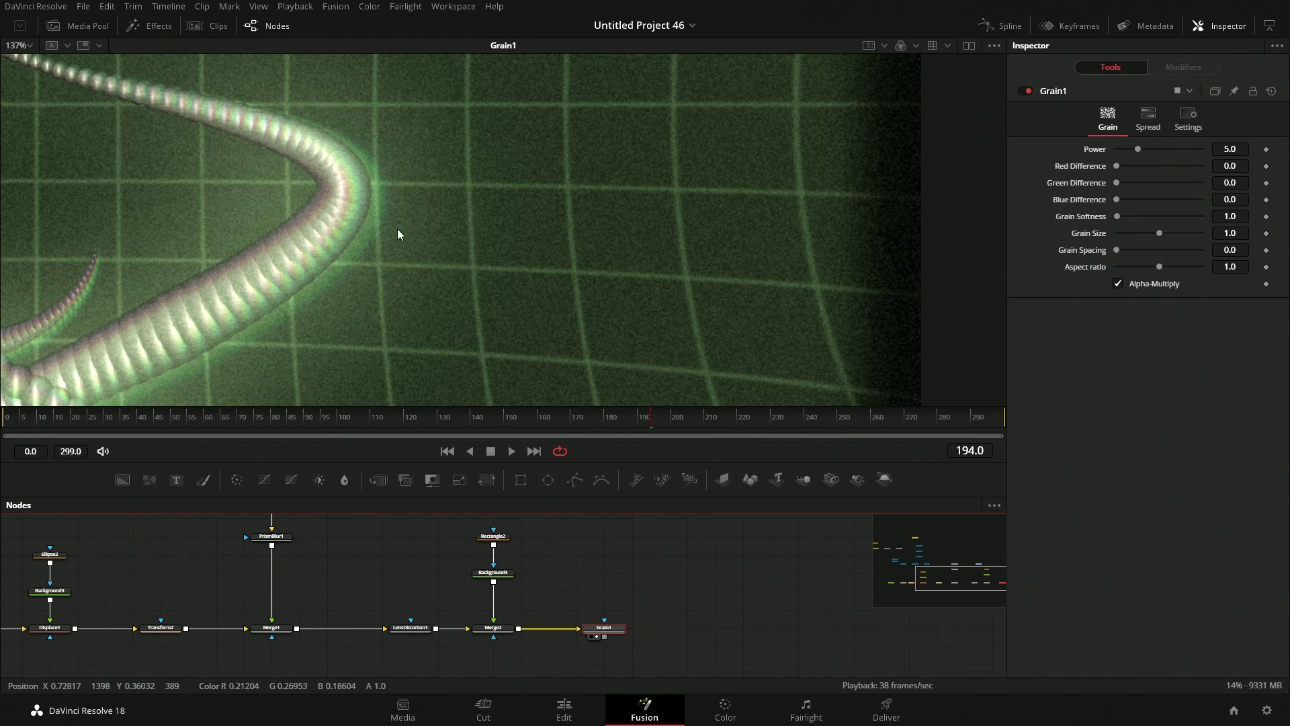
scroll(489, 240, "down", 2)
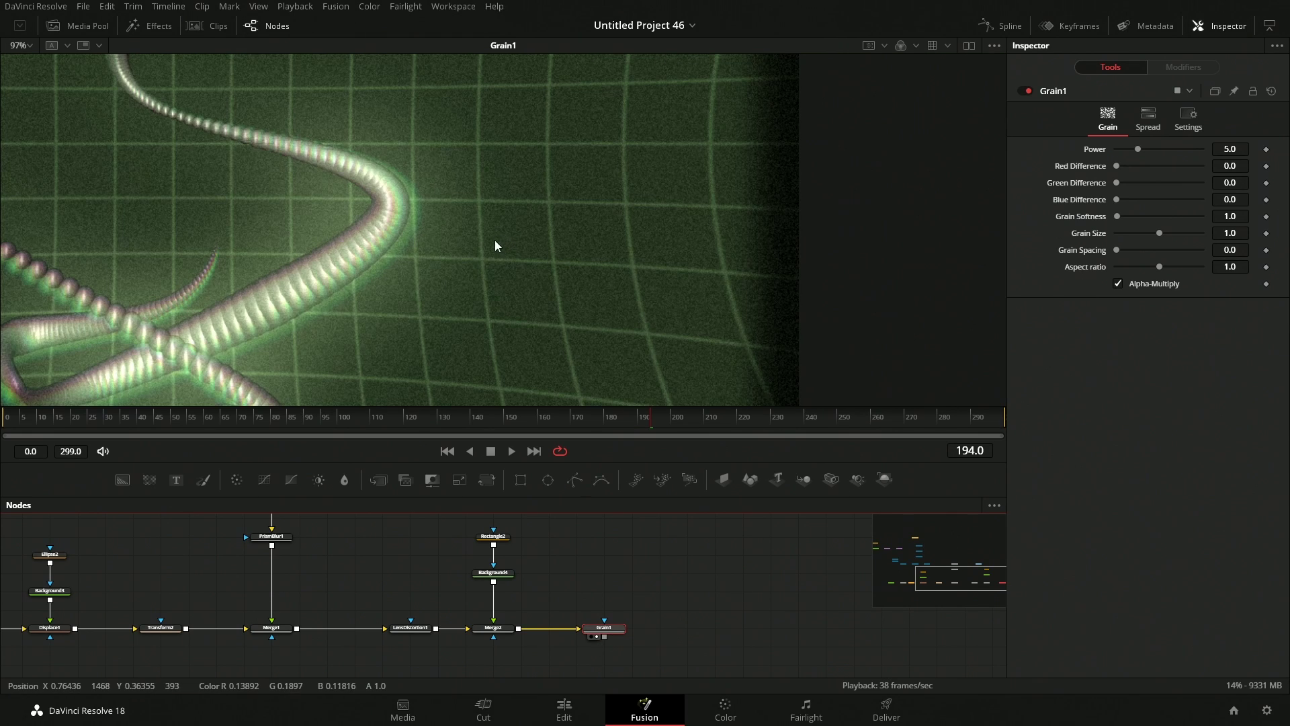
left_click_drag(1138, 148, 1126, 149)
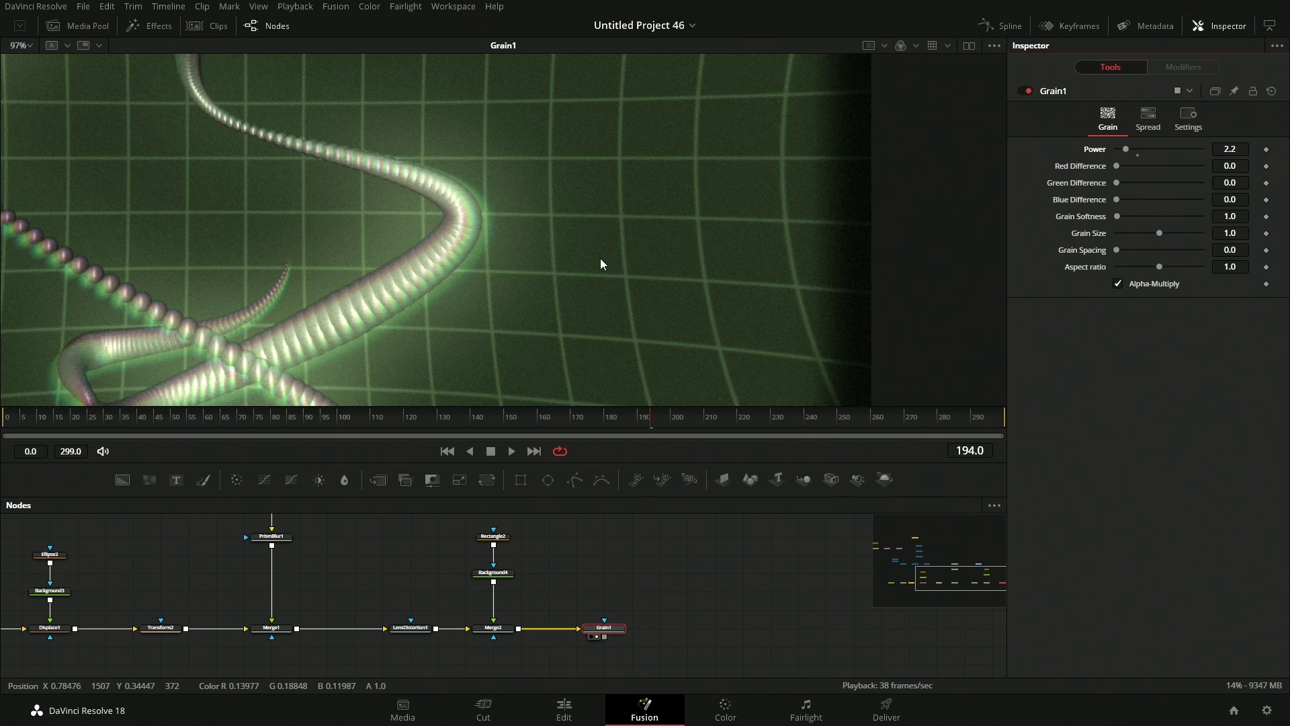
scroll(599, 258, "down", 3)
key("space")
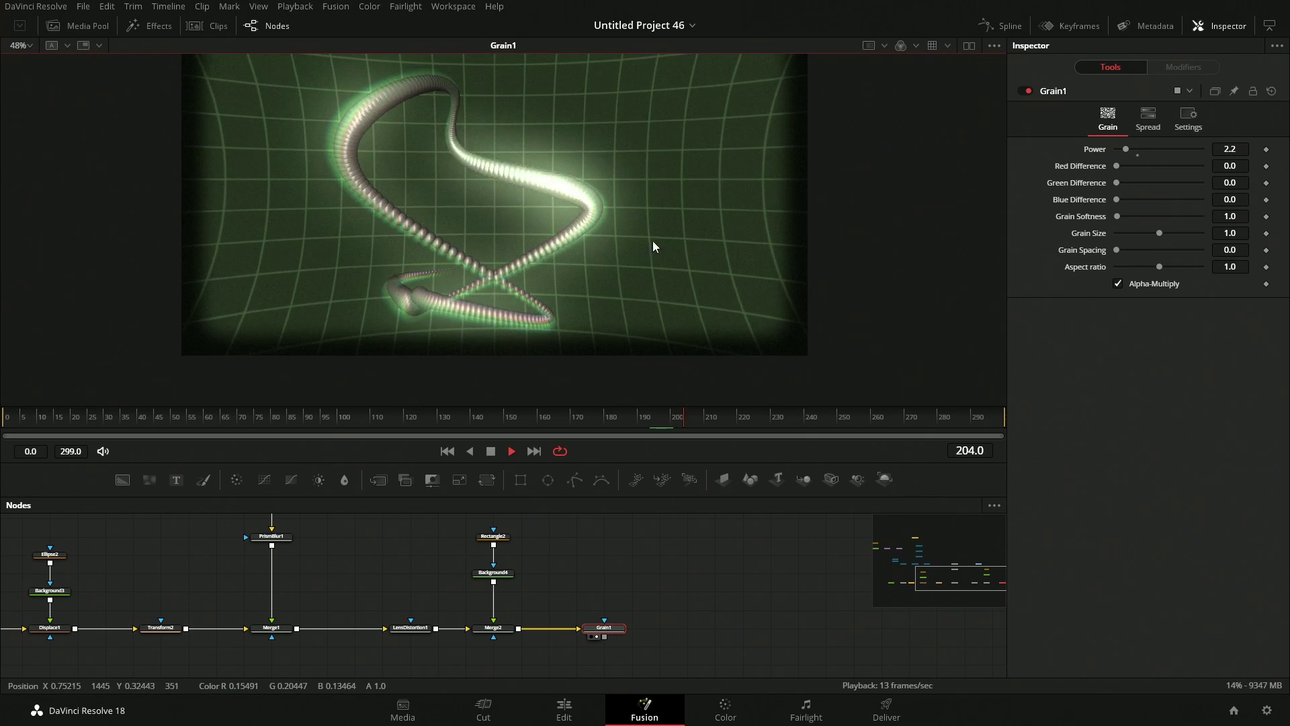
scroll(654, 240, "up", 5)
key("space")
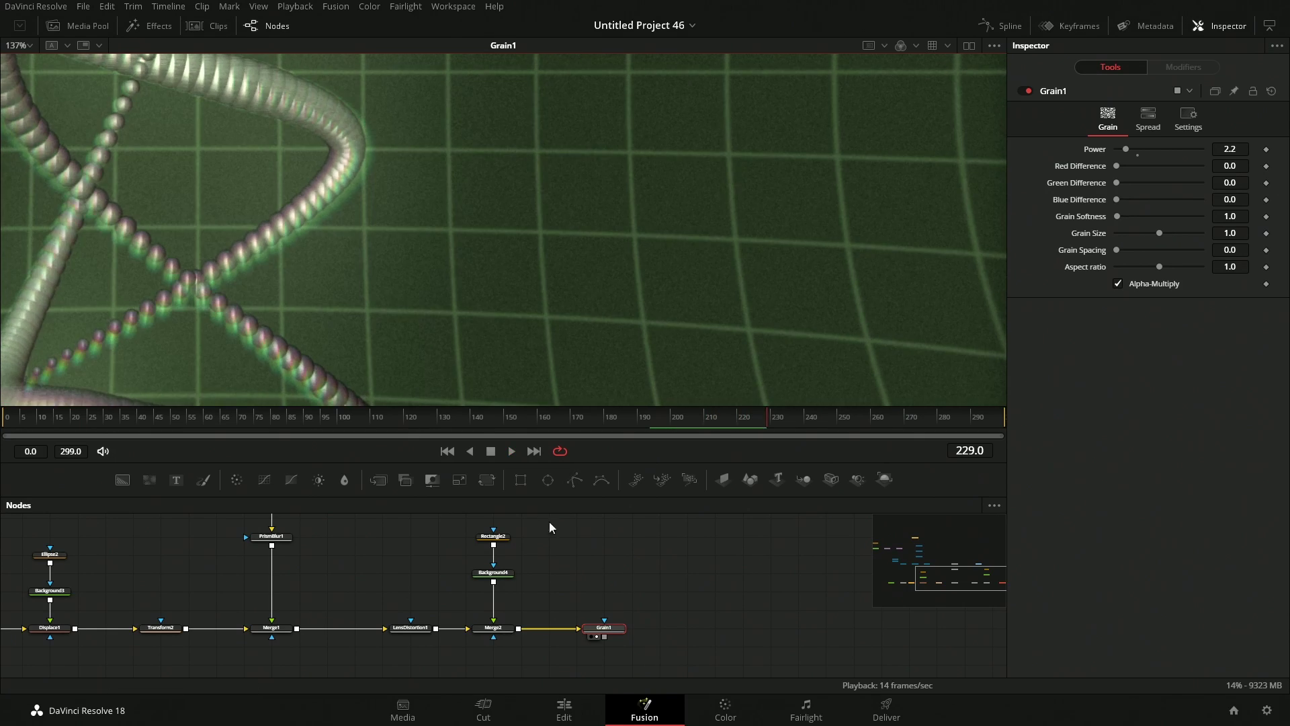
Add a TV node in the empty space above Grain1
left_click(648, 602)
left_click_drag(599, 581, 582, 590)
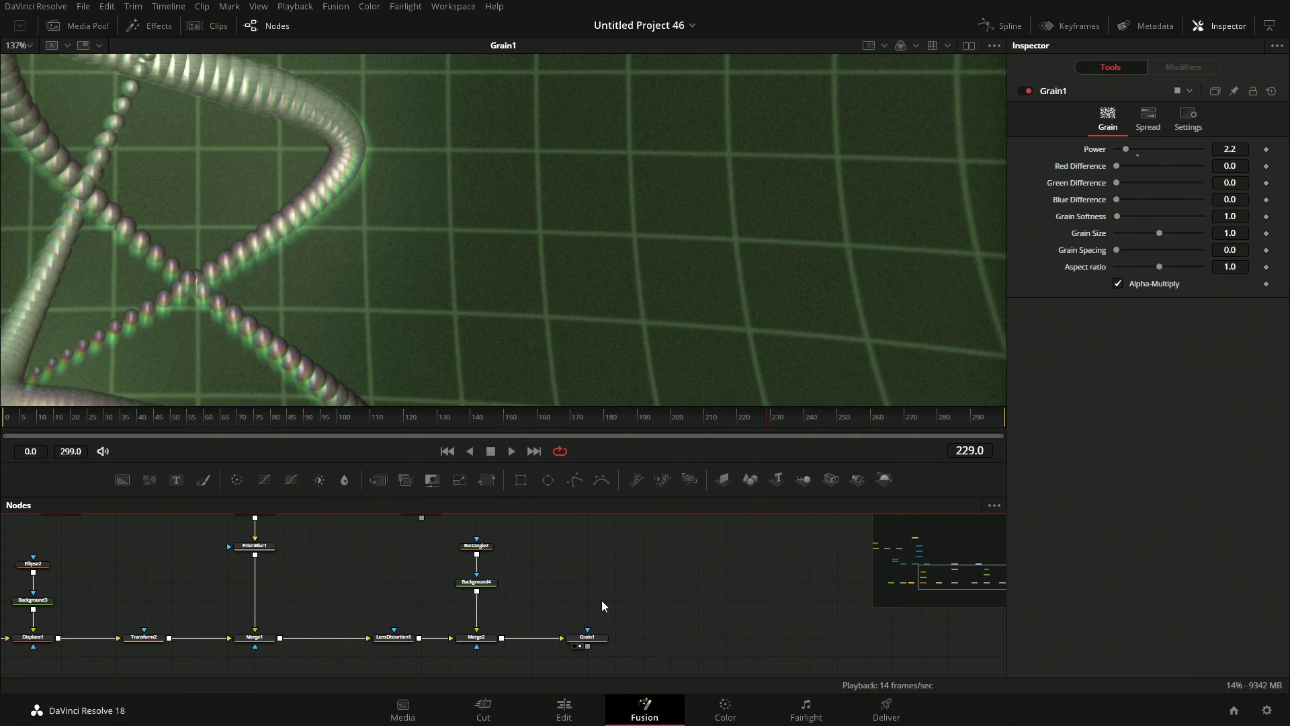
key("shift+space")
type("grain")
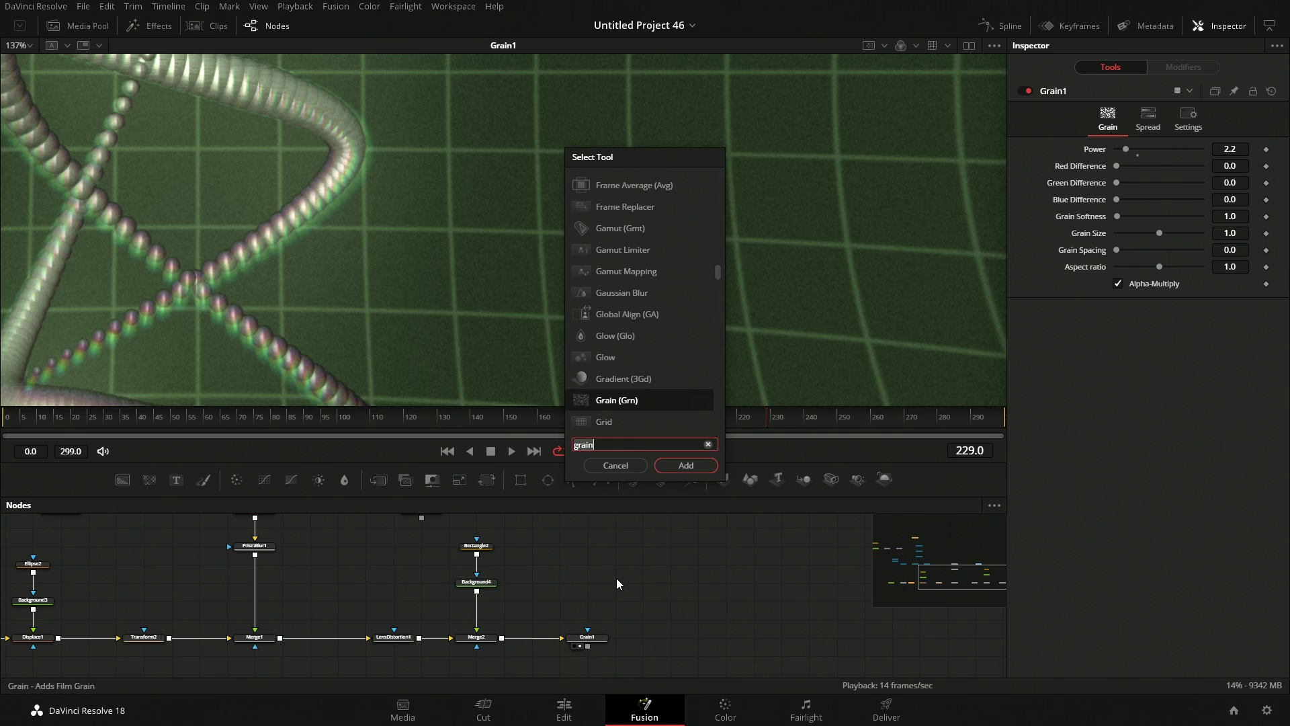
key("BackSpace")
key("BackSpace")
key("BackSpace")
key("BackSpace")
key("BackSpace")
type("tv")
key("Return")
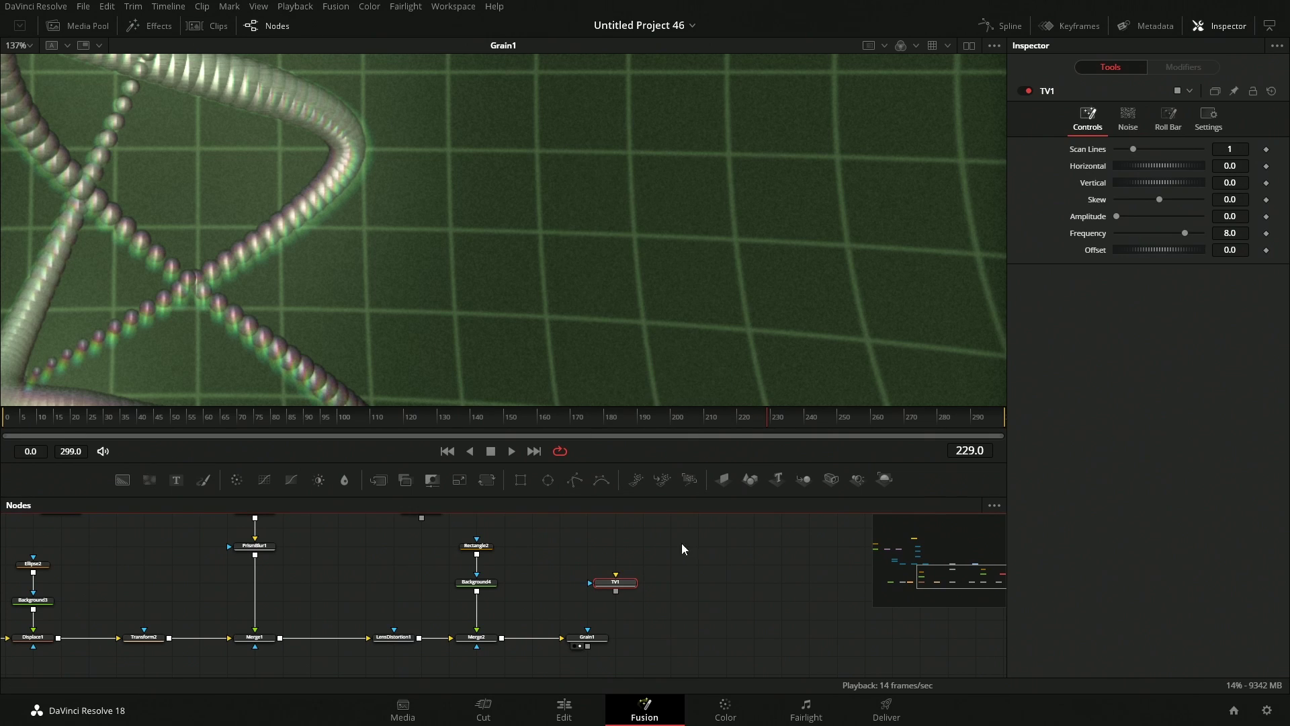
Reroute the Merge2 output from Grain1 into TV1, view TV1 and set its scan lines to 0
left_click_drag(557, 638, 590, 583)
key("1")
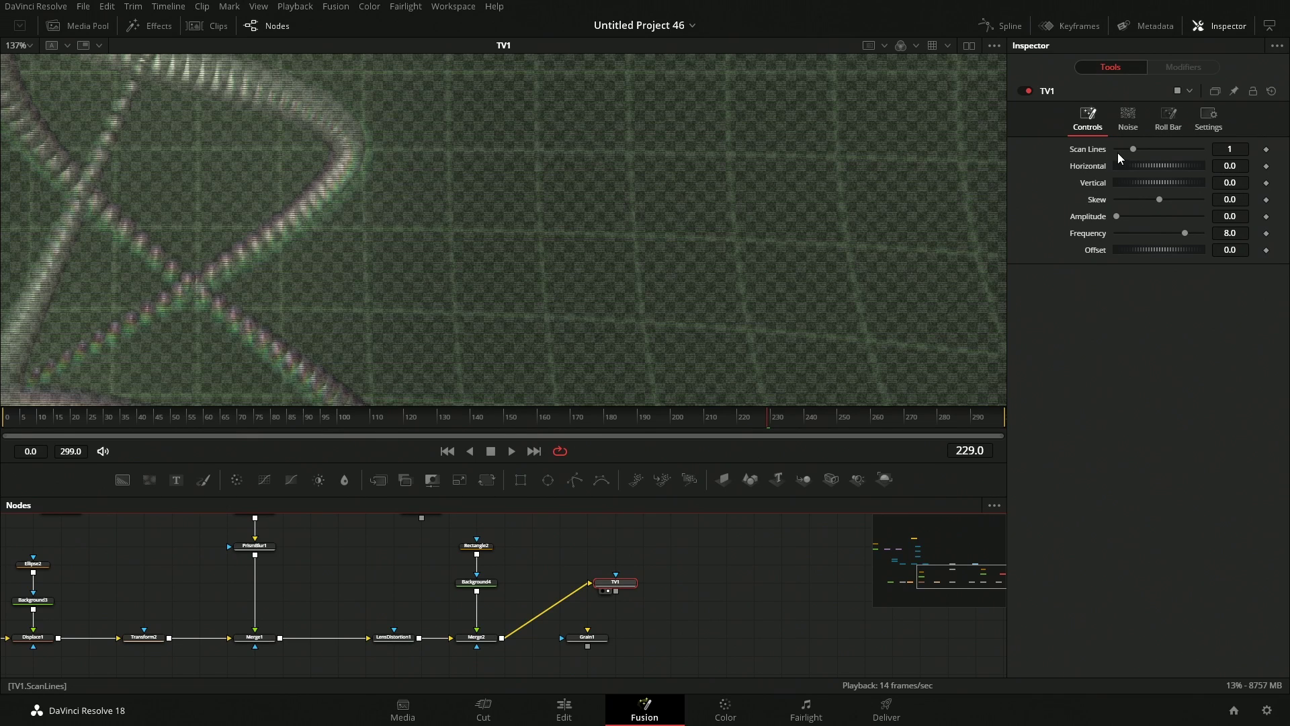
left_click_drag(1130, 150, 1044, 151)
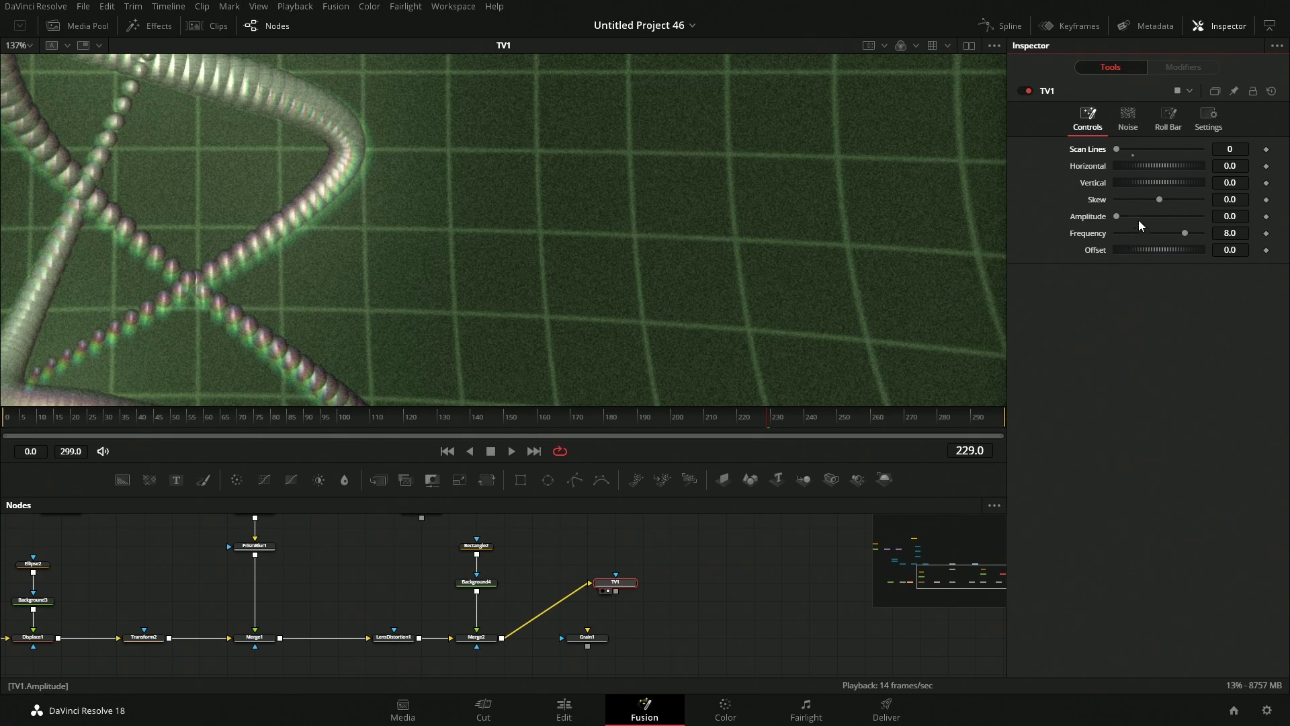
Animate the Random value of TV1's noise with an Anim Curves modifier and play back the noise
left_click(1128, 125)
left_click_drag(1145, 181, 1164, 181)
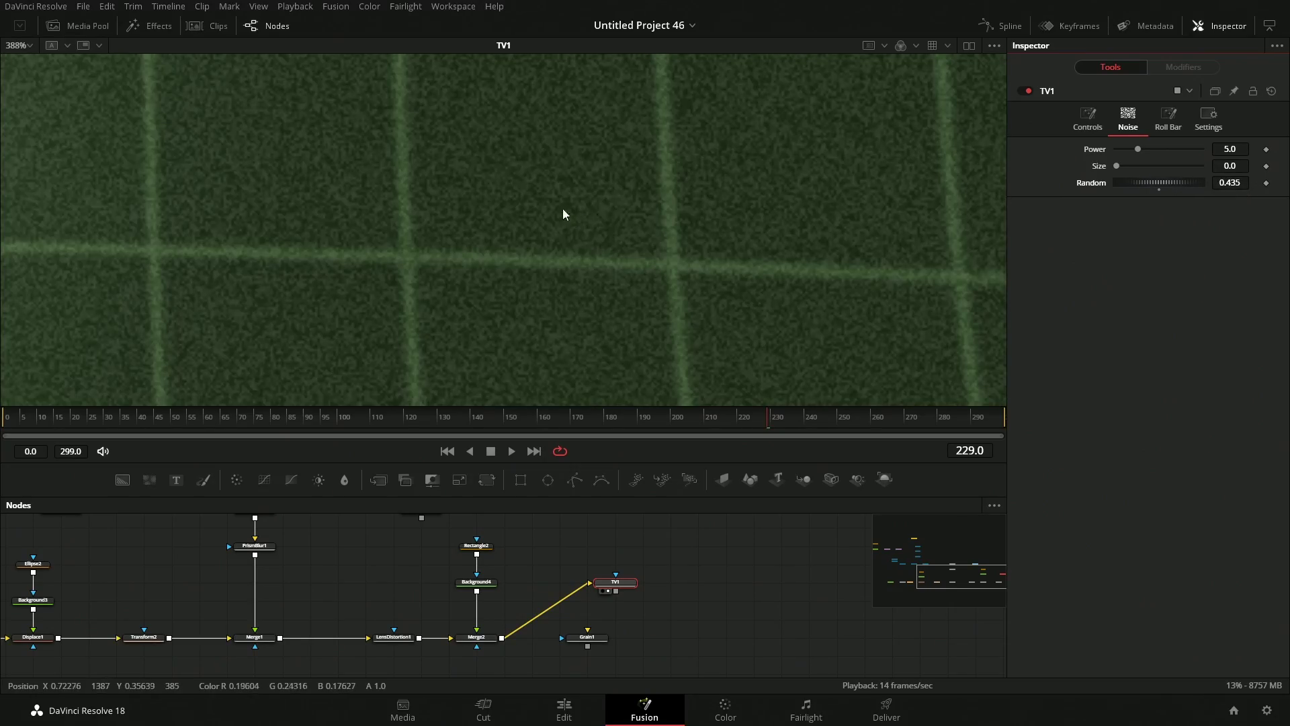
left_click_drag(1145, 180, 1086, 188)
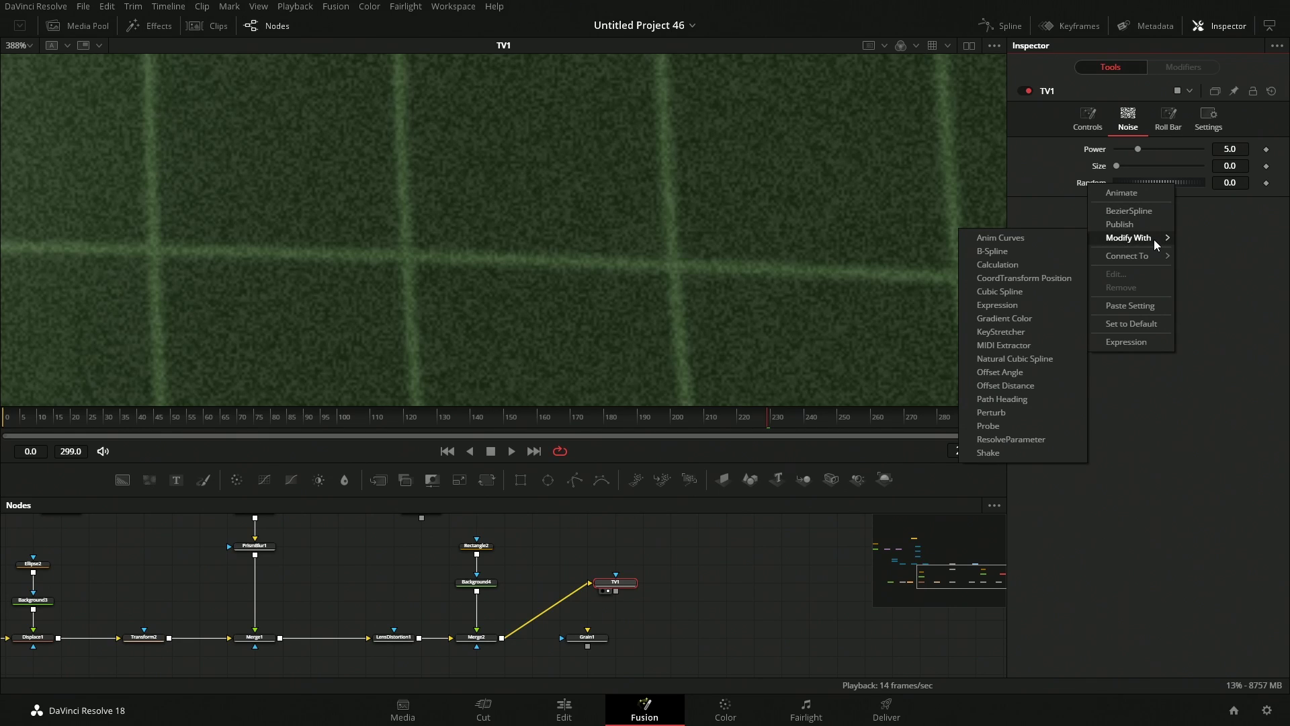
left_click(1055, 239)
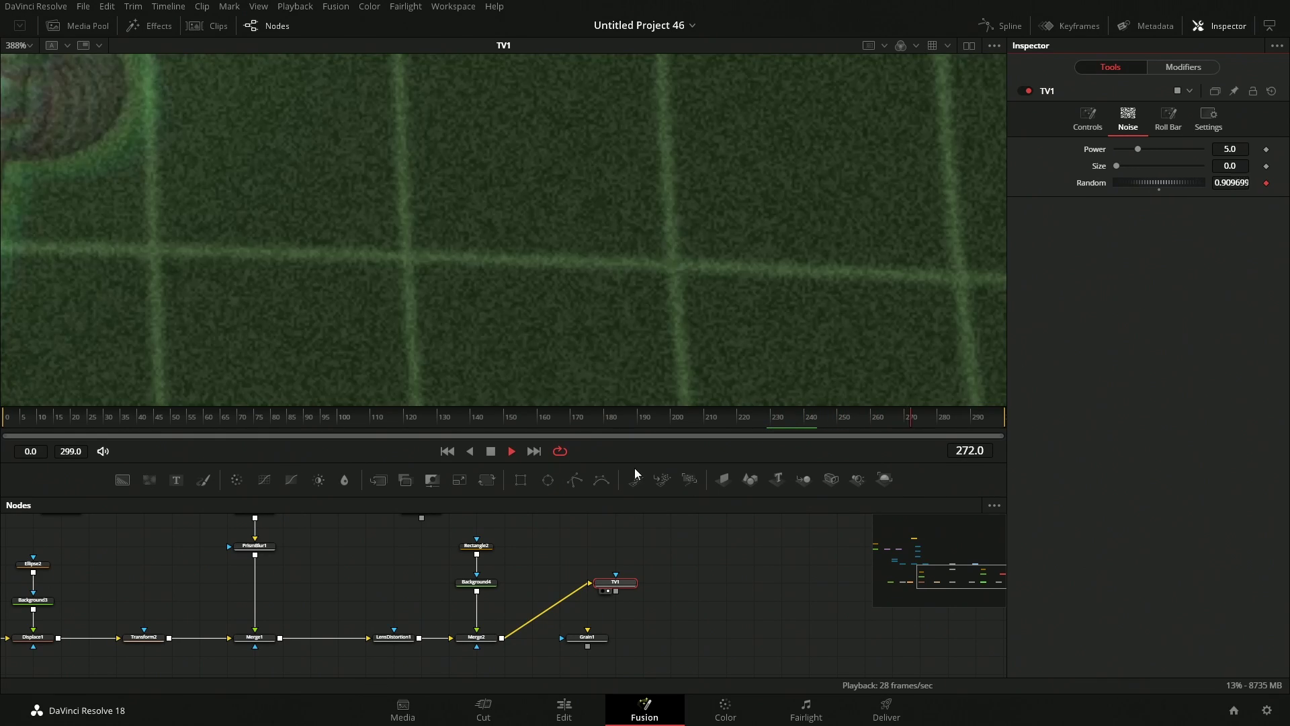
key("space")
Set the scale of the Anim Curves modifier on TV1's Random value to 3 and play back the noise up close
left_click(1184, 68)
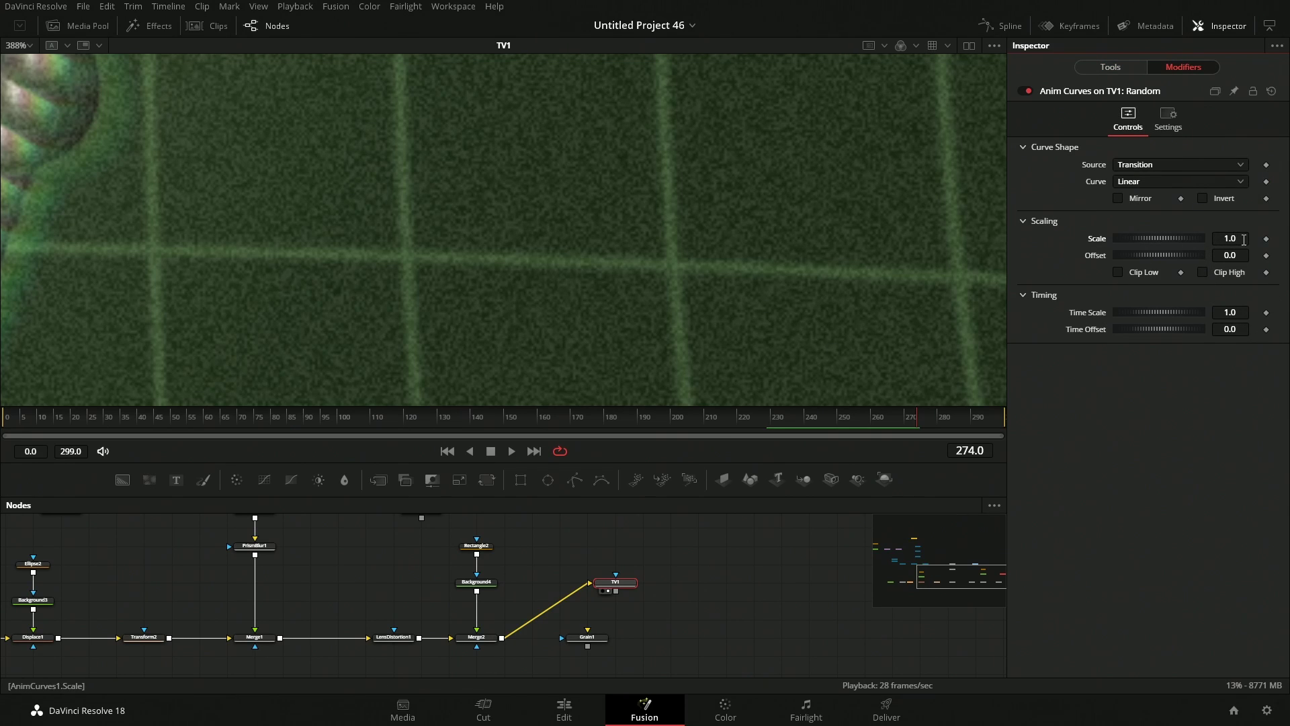
type("3")
key("Tab")
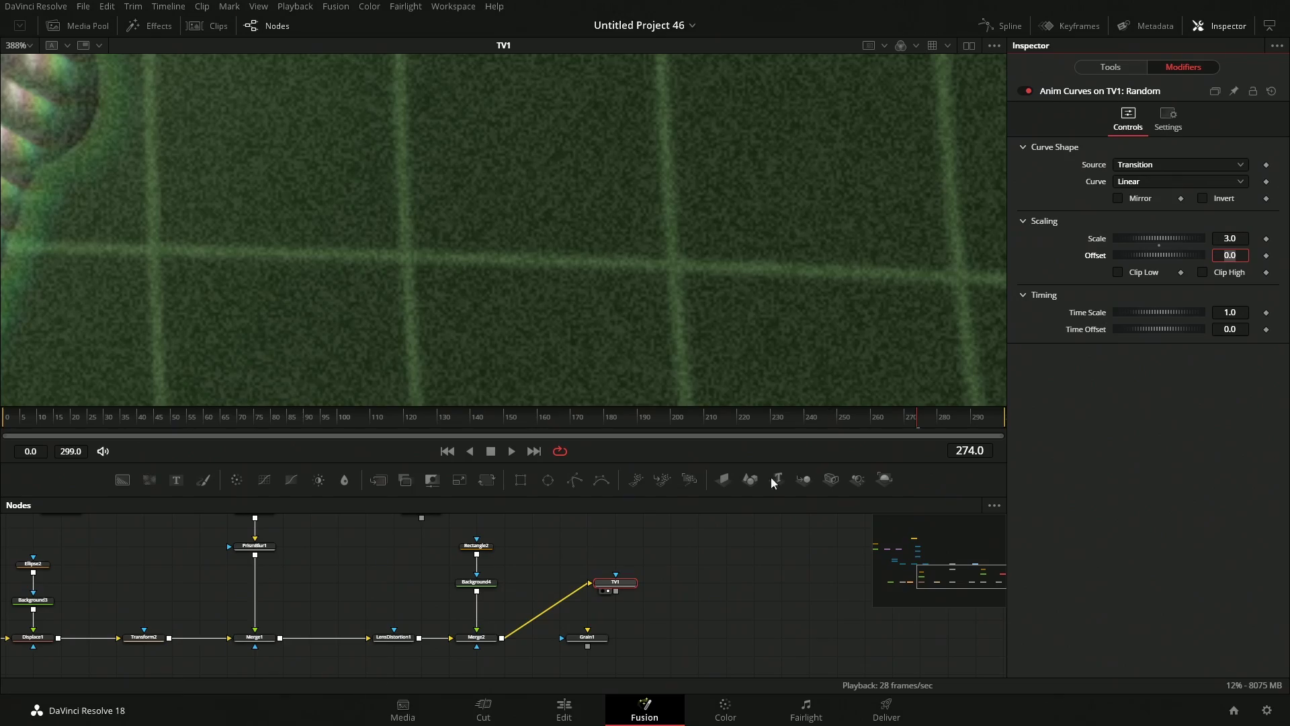
left_click(512, 452)
key("shift+f")
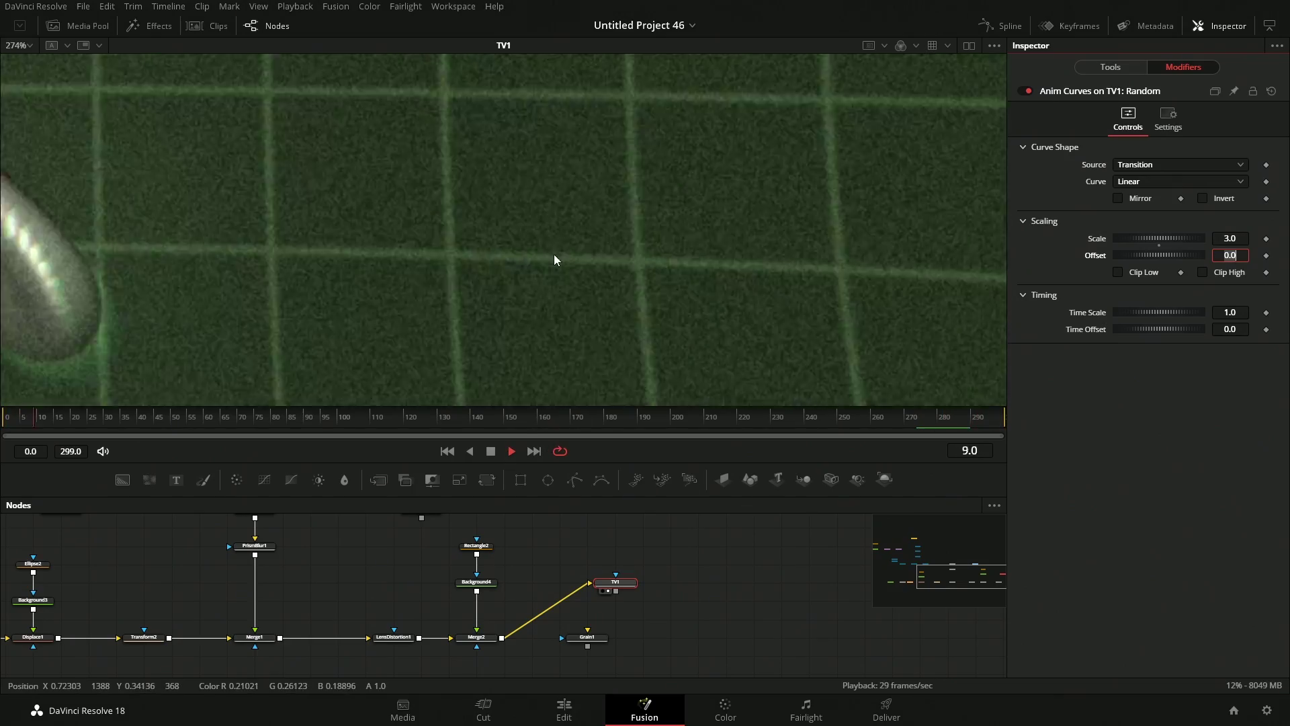
scroll(545, 269, "up", 5)
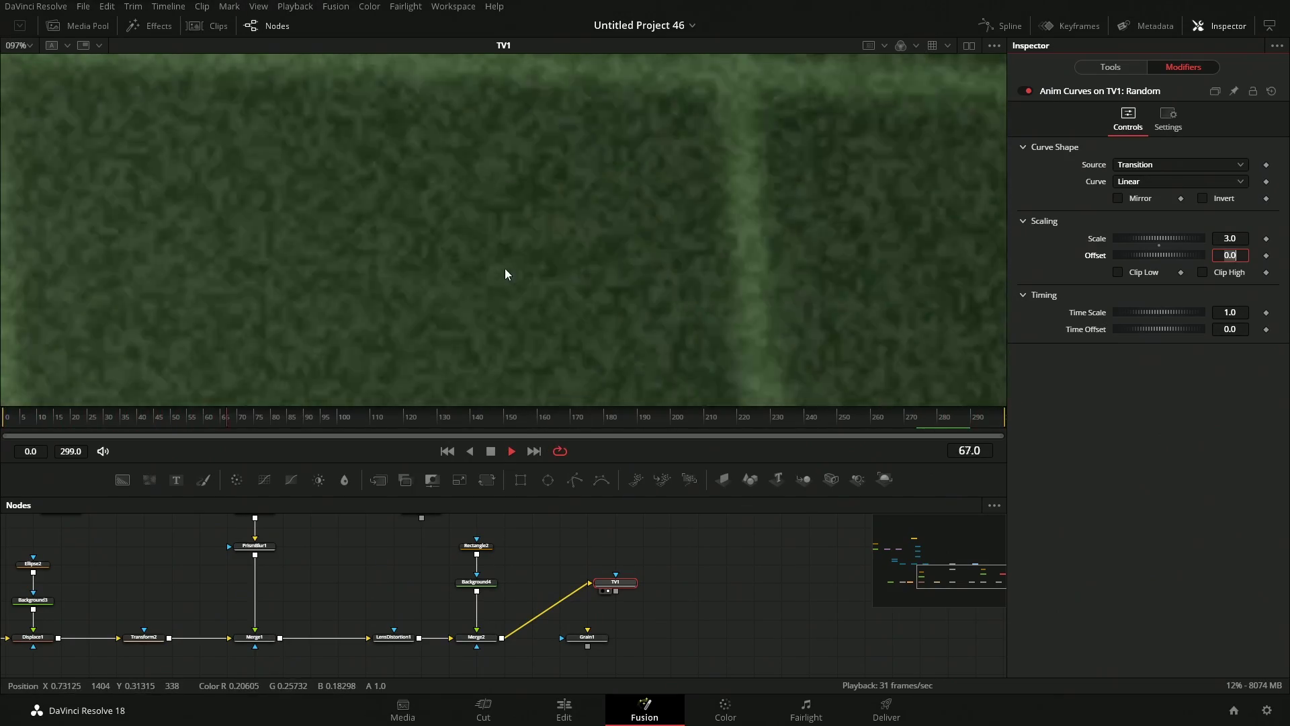
Set the noise Power of TV1 to 4.25 and check the noise during playback
left_click(615, 582)
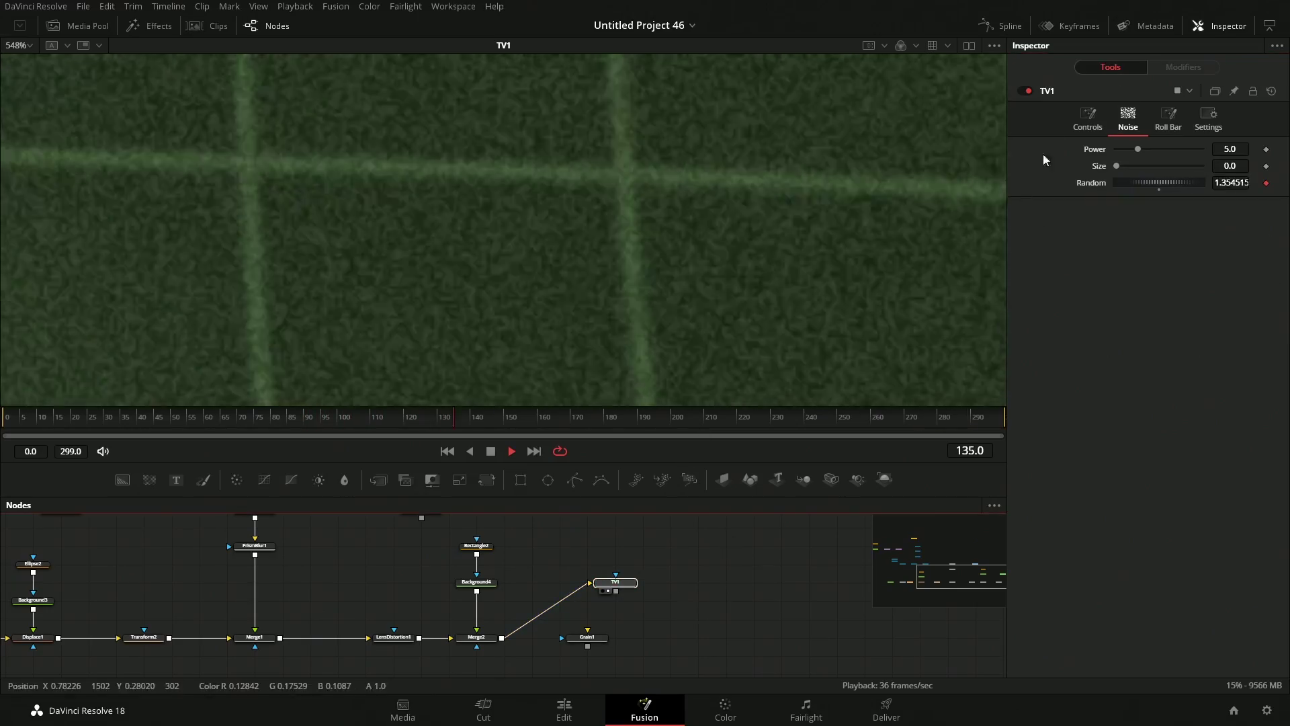
left_click_drag(1241, 151, 1134, 148)
scroll(517, 246, "down", 7)
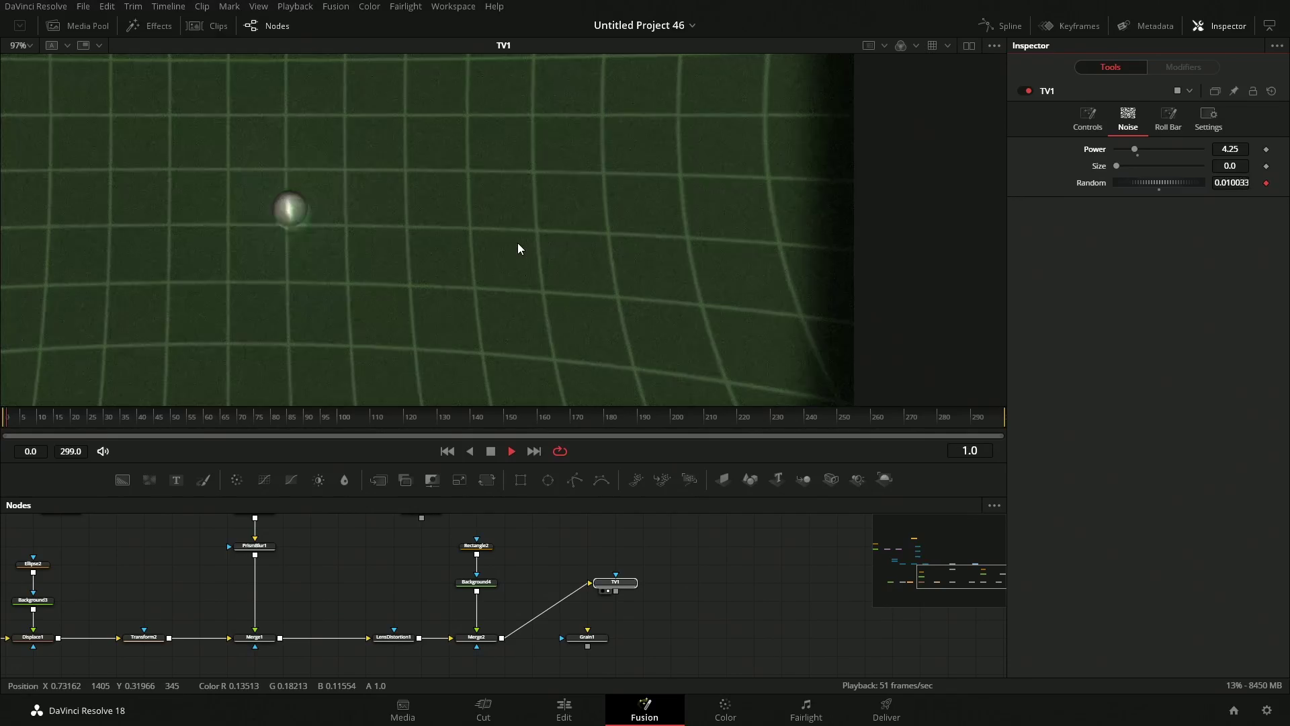
scroll(517, 243, "up", 3)
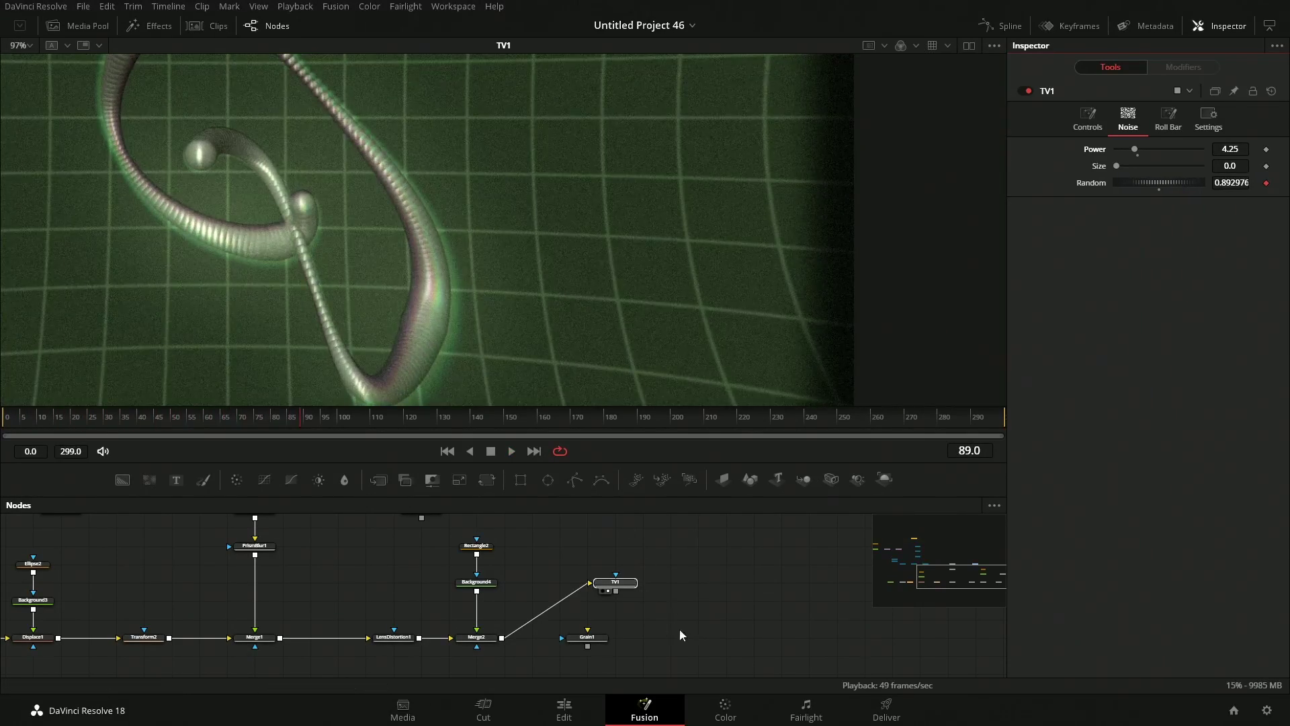
Reconnect Merge2 to Grain1, delete TV1 and view Grain1 with the whole frame fitted in the viewer
left_click_drag(589, 638, 589, 638)
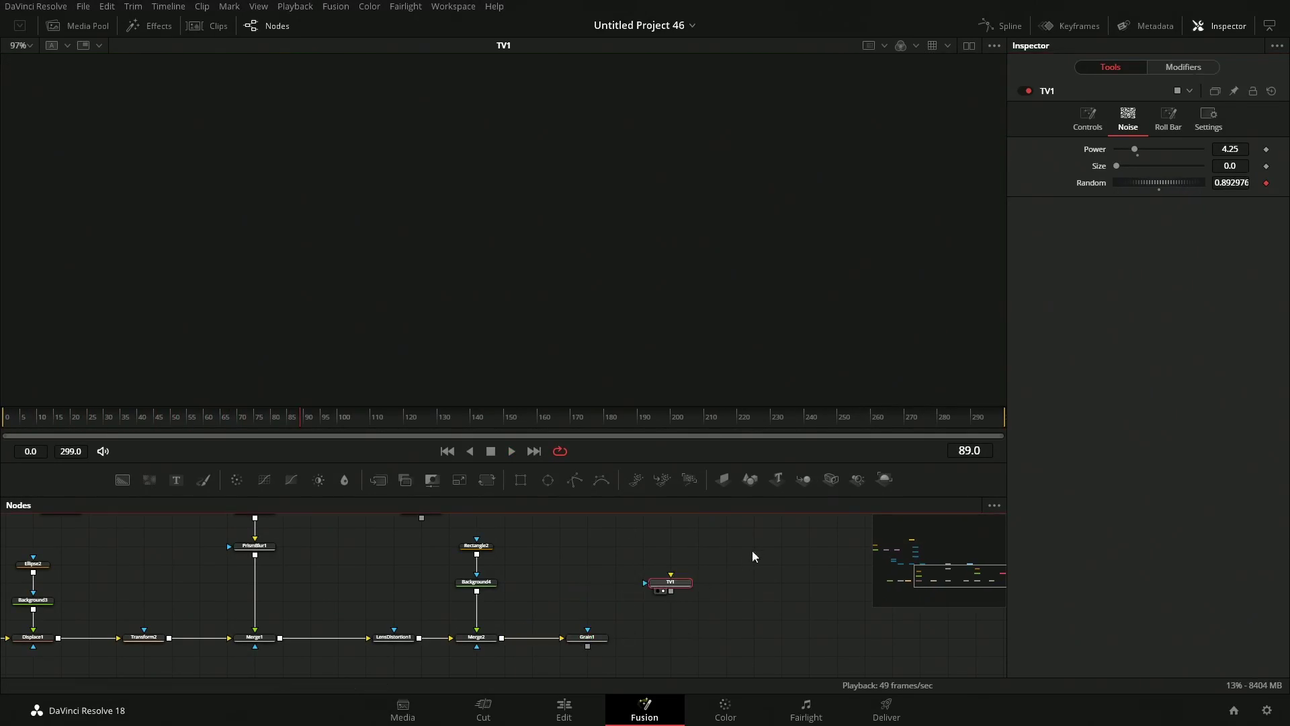
key("1")
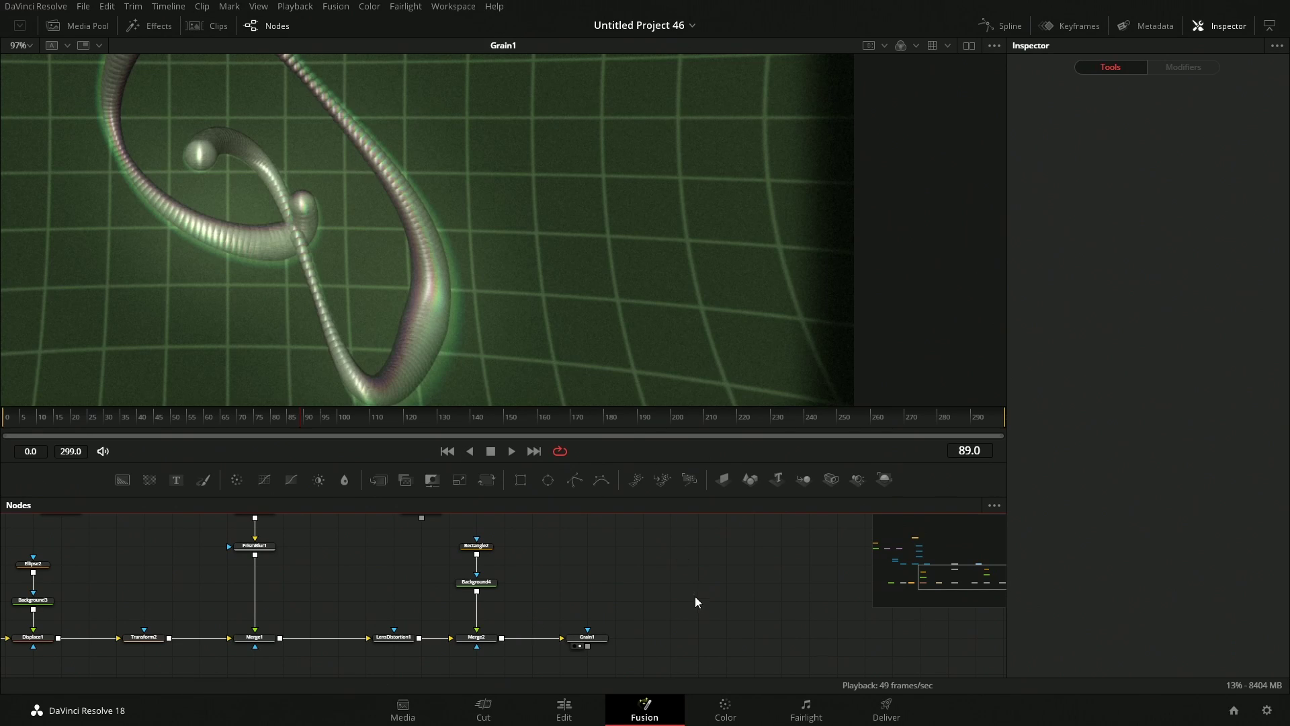
scroll(450, 313, "down", 3)
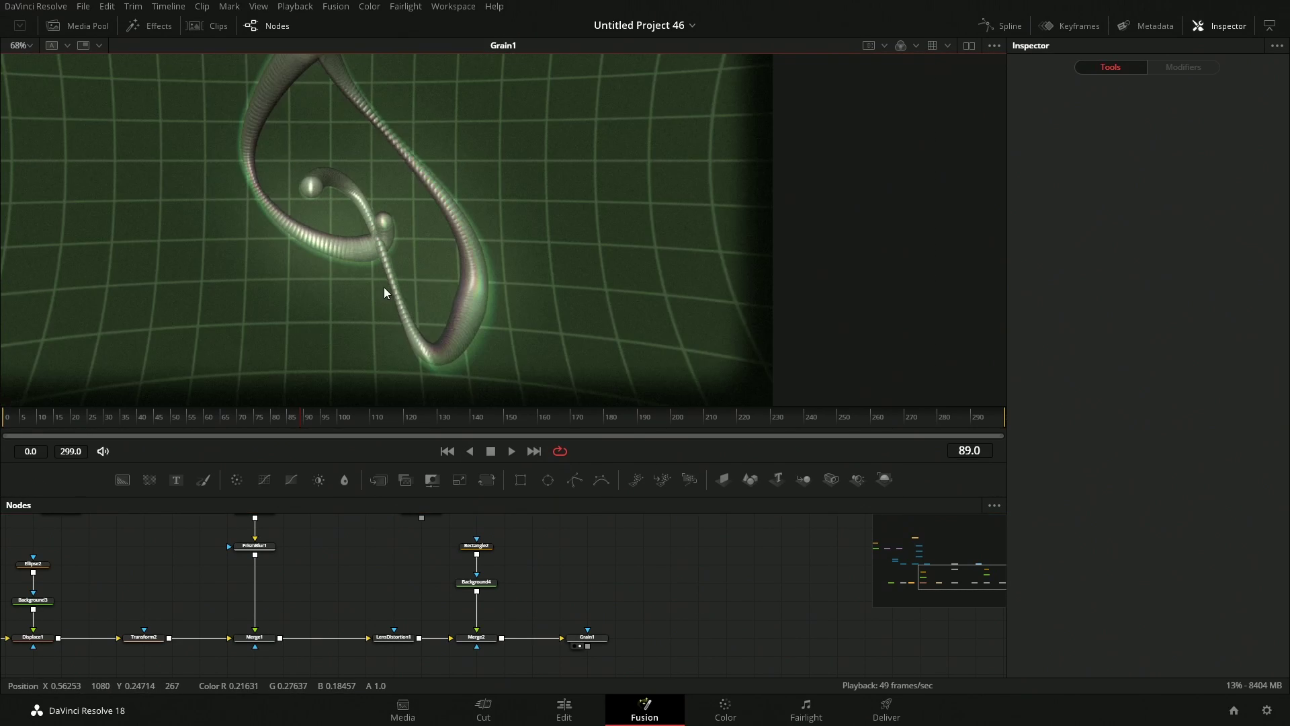
left_click_drag(455, 275, 604, 288)
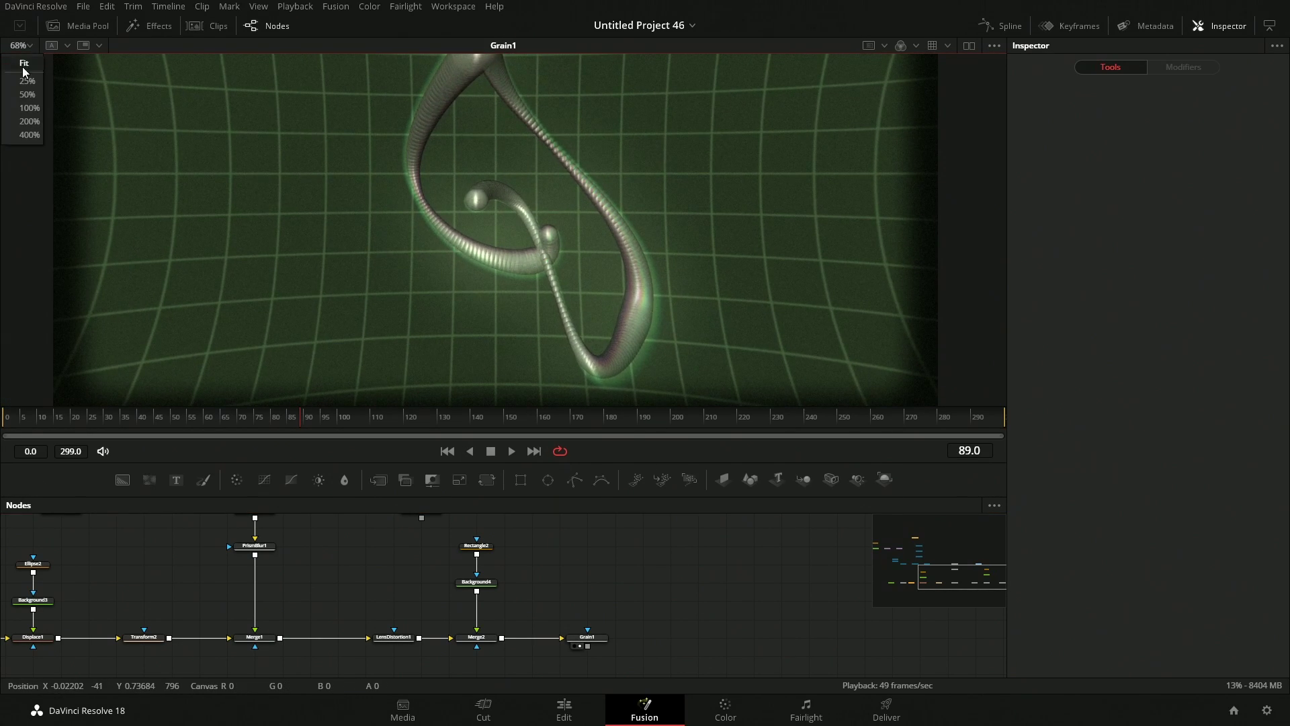
left_click(24, 64)
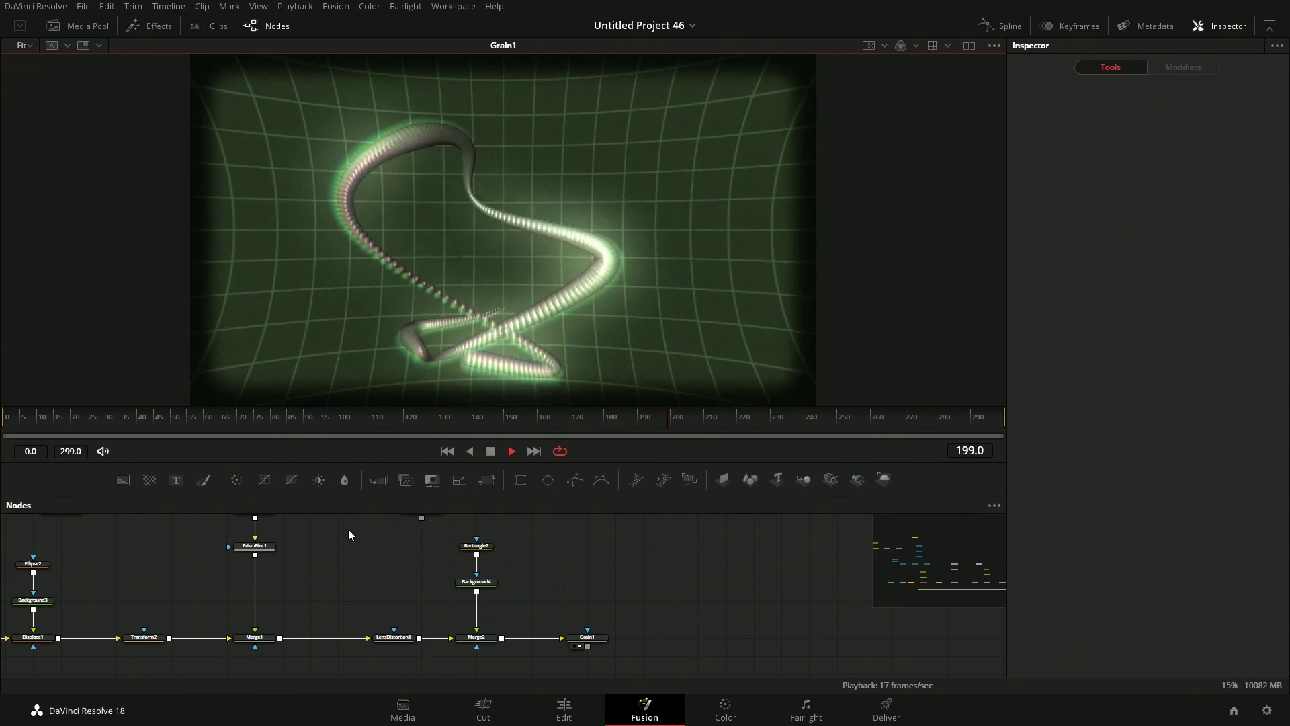
Set the Aberration Strength of PrismBlur1 to 0.473 and inspect the color fringing on the trail up close
left_click_drag(342, 534, 681, 543)
left_click_drag(518, 588, 516, 588)
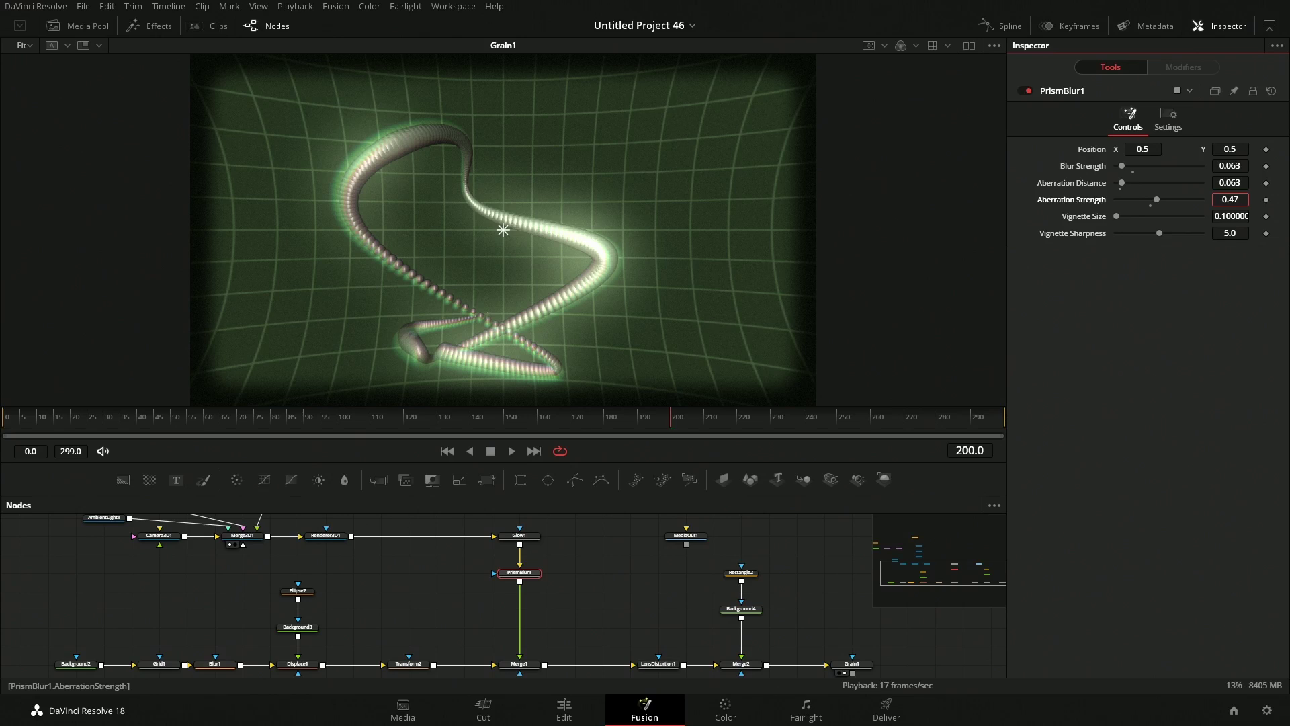
scroll(442, 274, "up", 5)
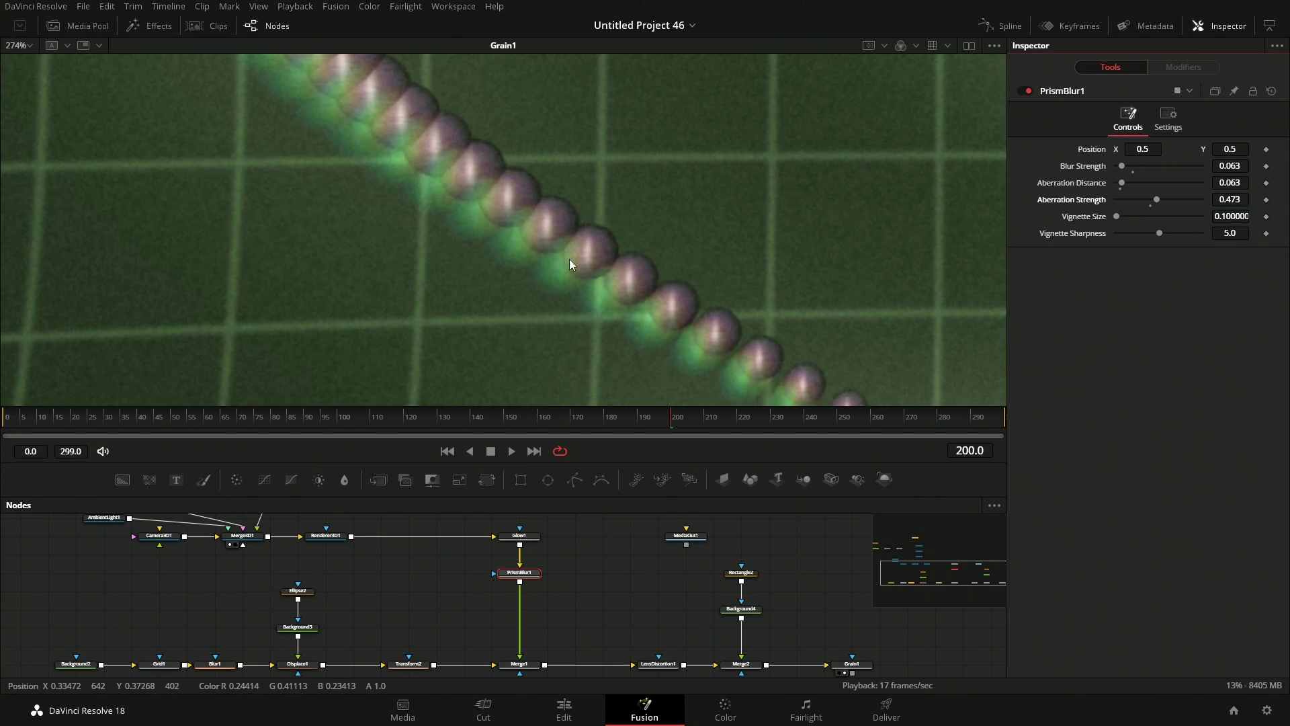
Set the Aberration Distance of PrismBlur1 to 0.031 and play back the full-frame animation
left_click_drag(1121, 183, 1118, 183)
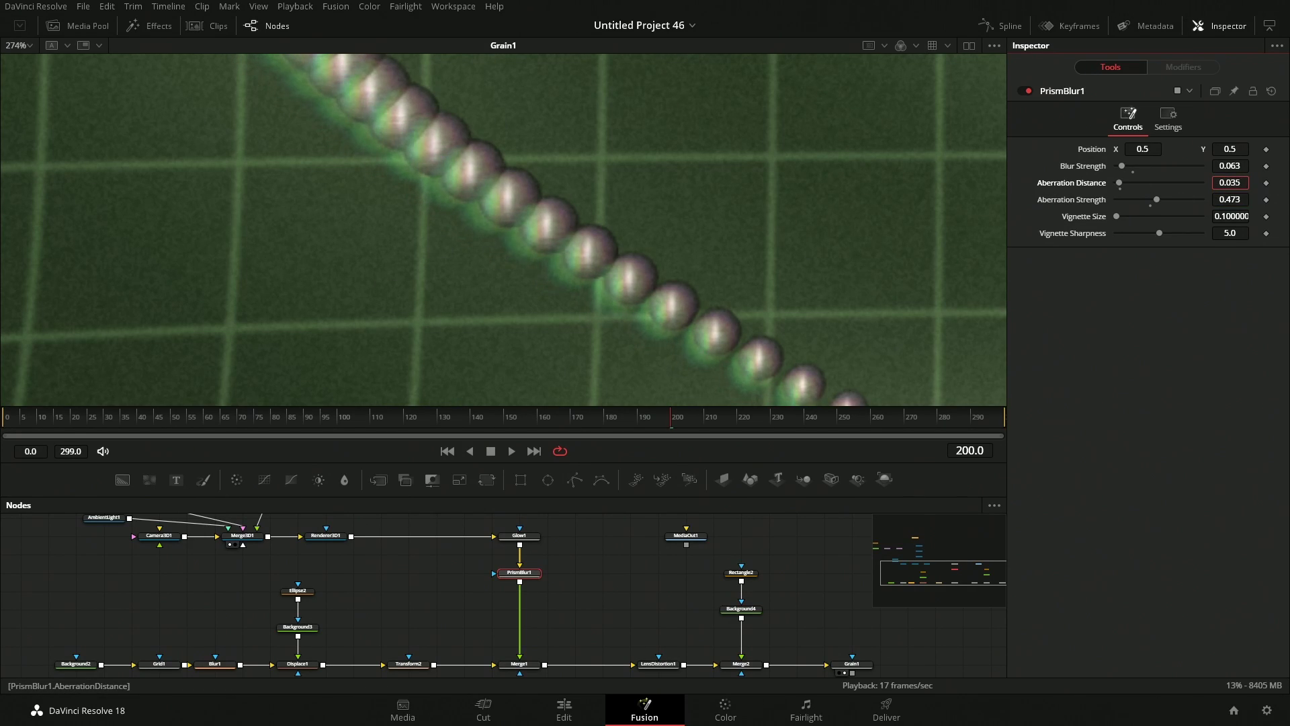
scroll(527, 168, "down", 3)
left_click_drag(814, 238, 671, 209)
key("space")
scroll(564, 182, "down", 1)
scroll(567, 180, "down", 2)
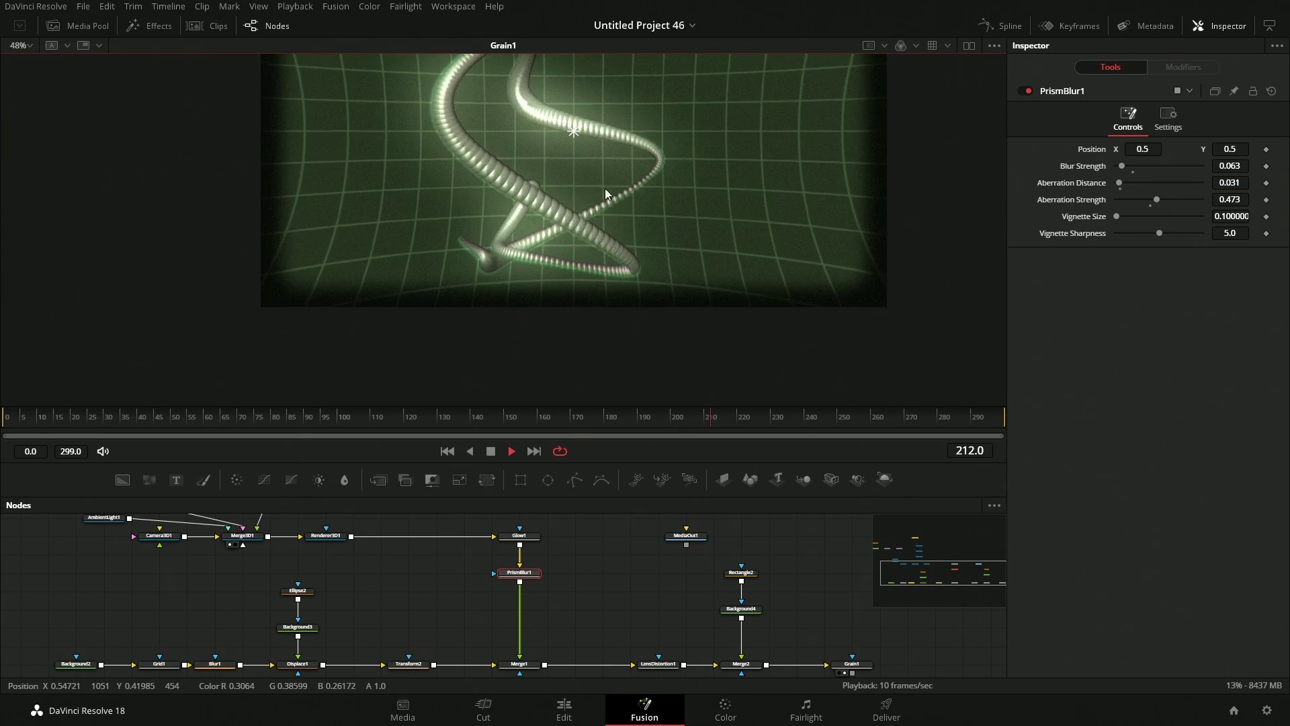
left_click_drag(692, 280, 634, 339)
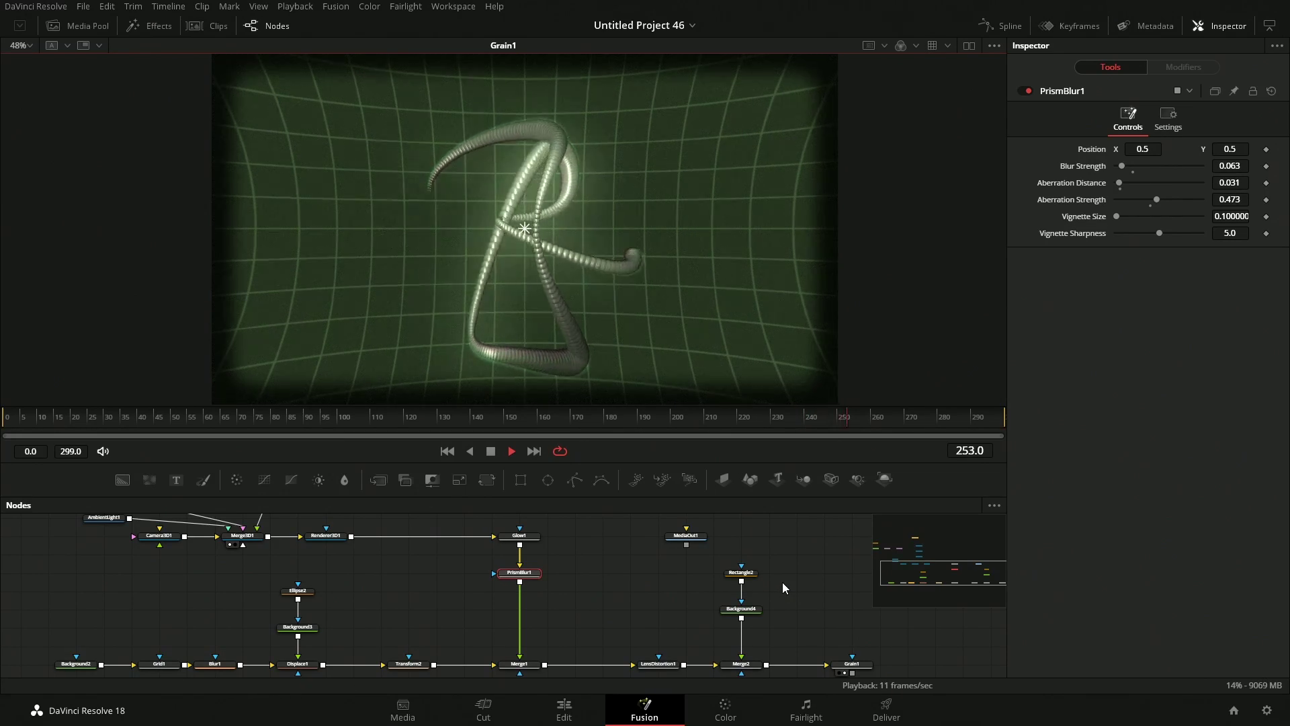